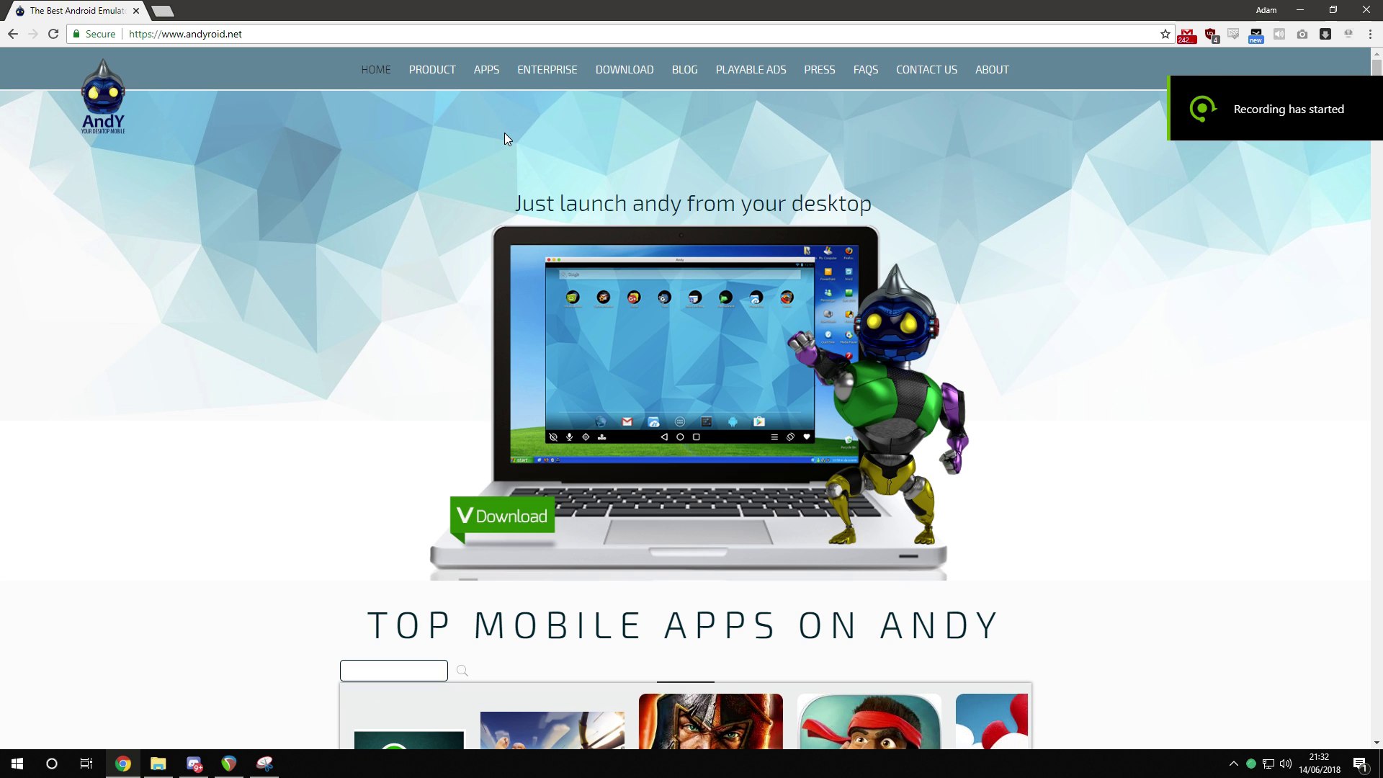
- Open VirusTotal in a new tab by searching for 'virustotal'
left_click(171, 7)
type("virustotal")
key("Return")
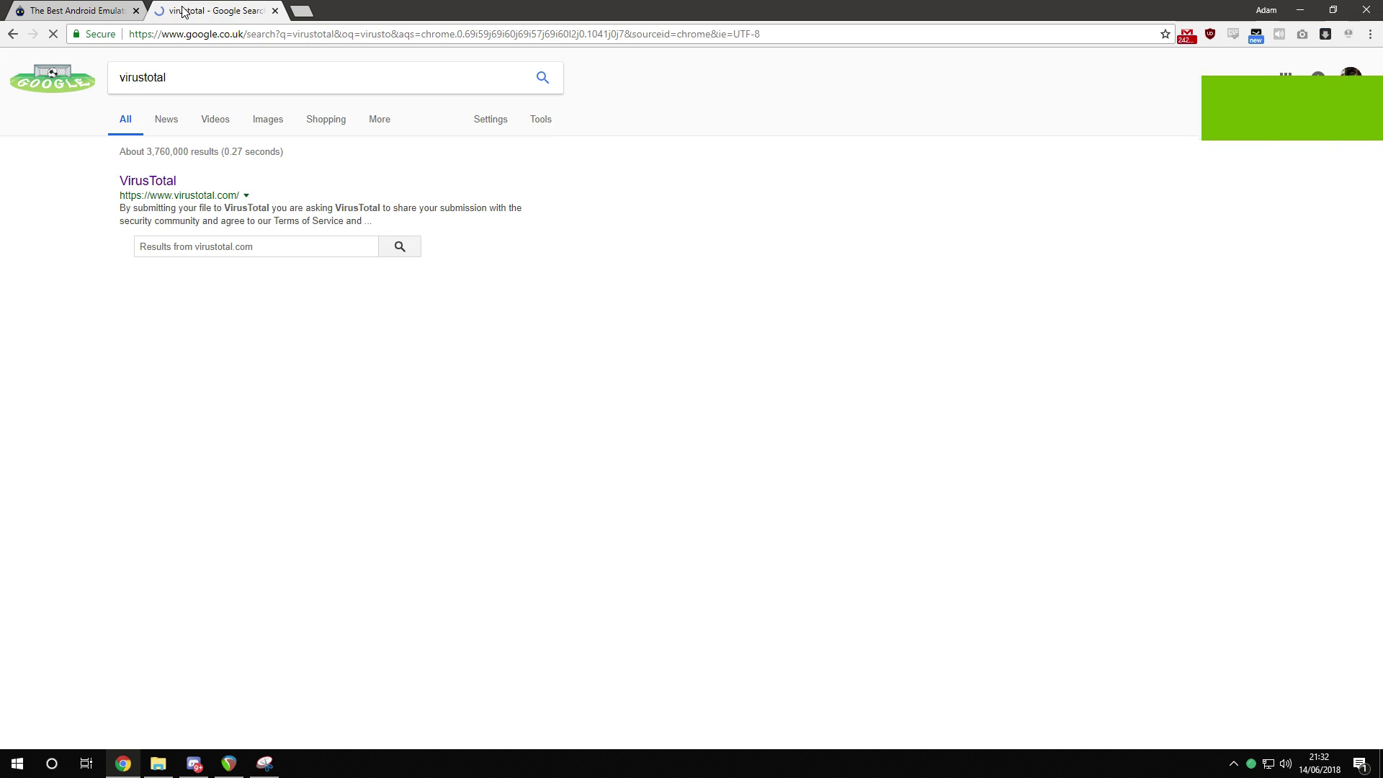
left_click(144, 181)
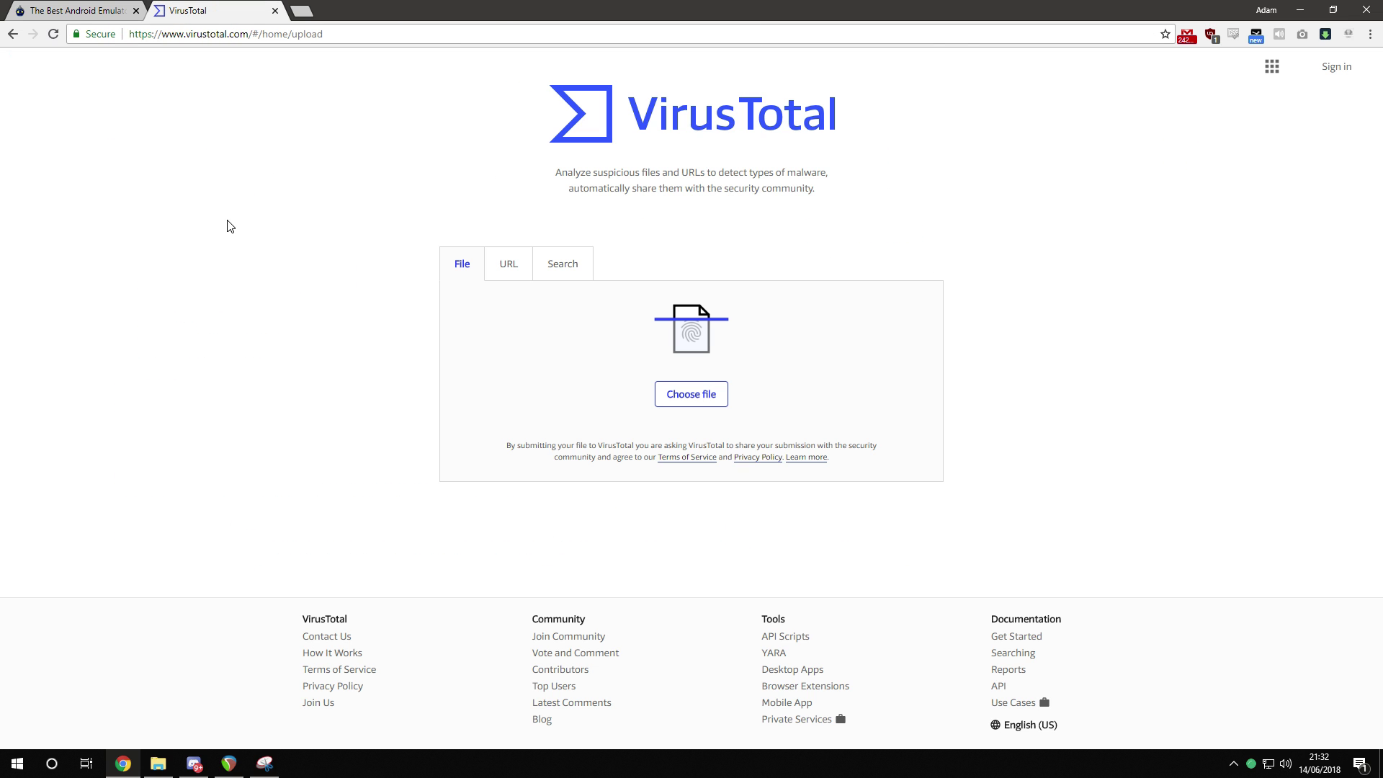
- Return to the andyroid.net tab and select the www part of its address
left_click(88, 8)
scroll(542, 244, "down", 10)
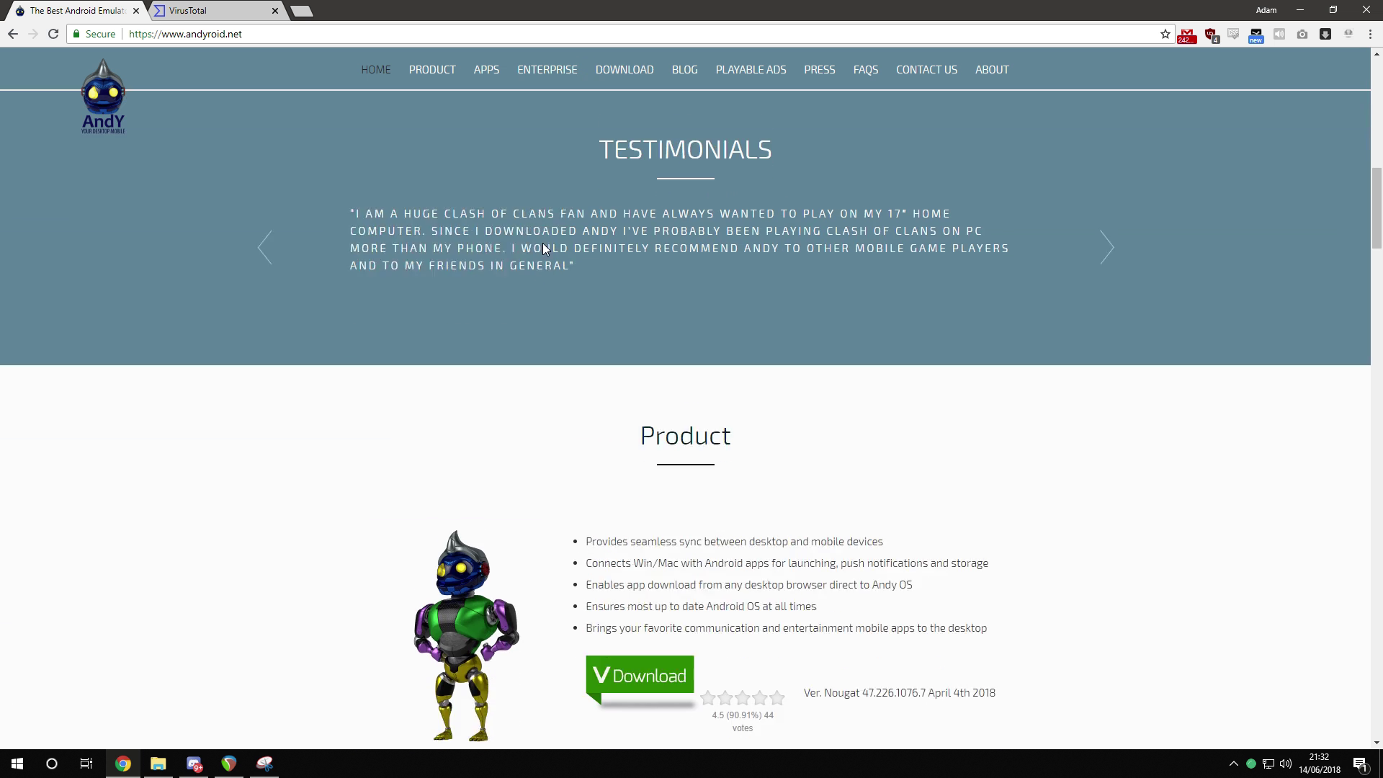
scroll(542, 243, "up", 10)
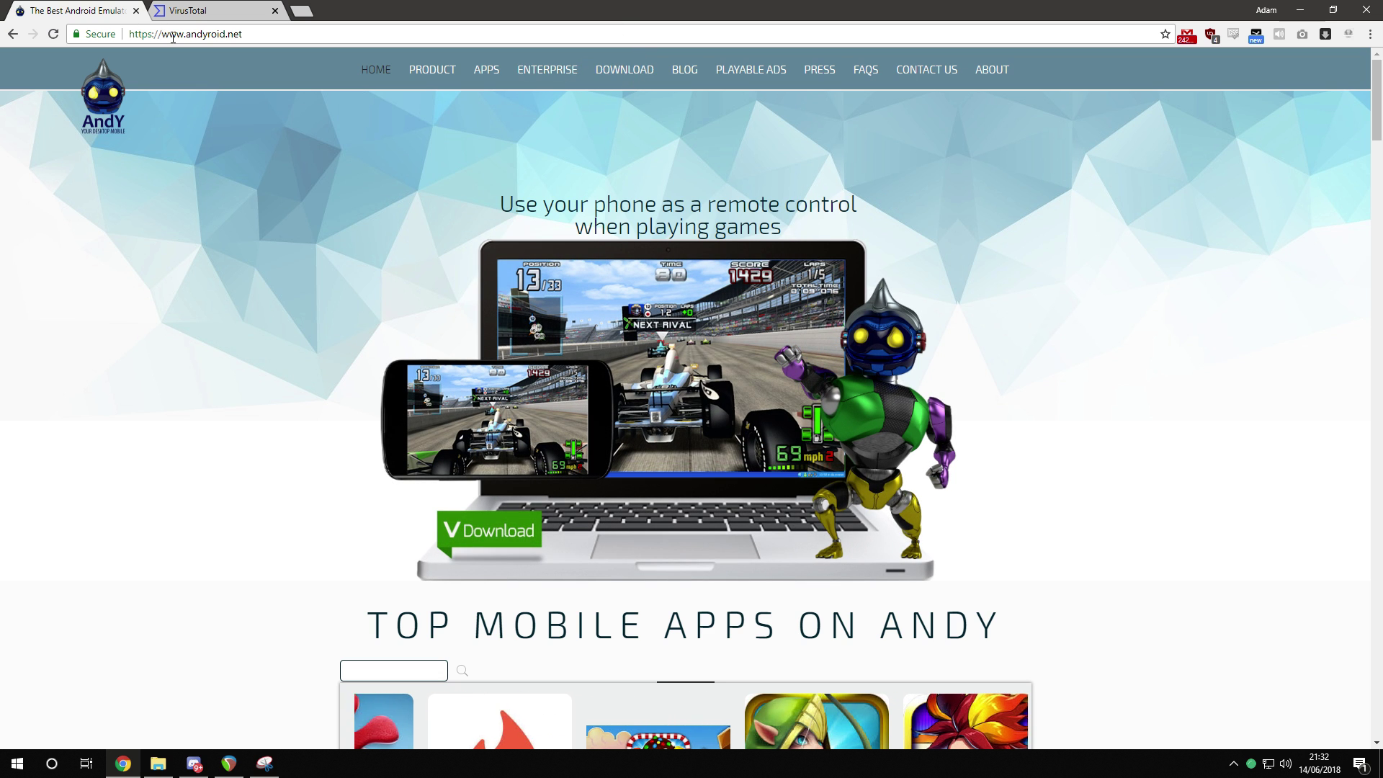
left_click(193, 36)
key("Right")
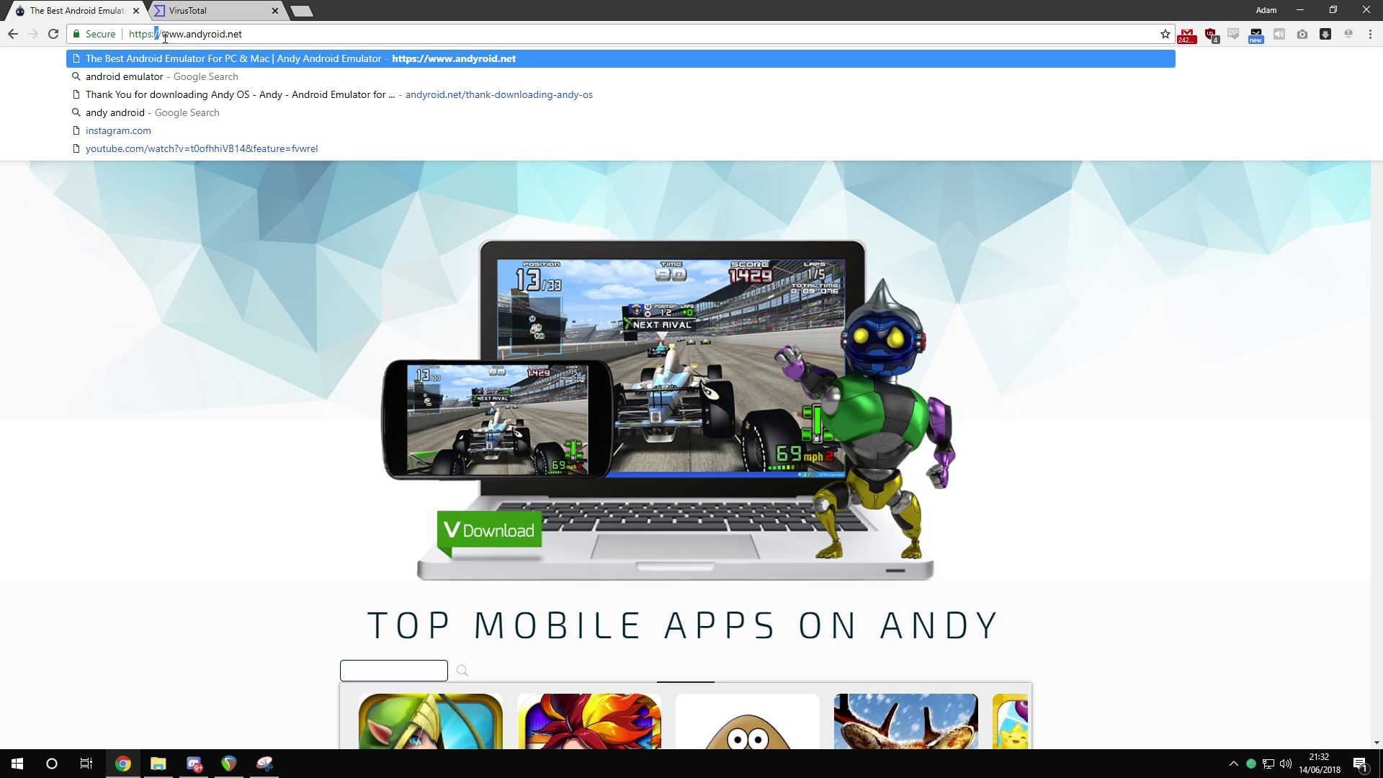
double_click(173, 34)
left_click(103, 43)
- Review andyroid.net's cookies and its certificate, issued to *.andyroid.net by Amazon
left_click(103, 41)
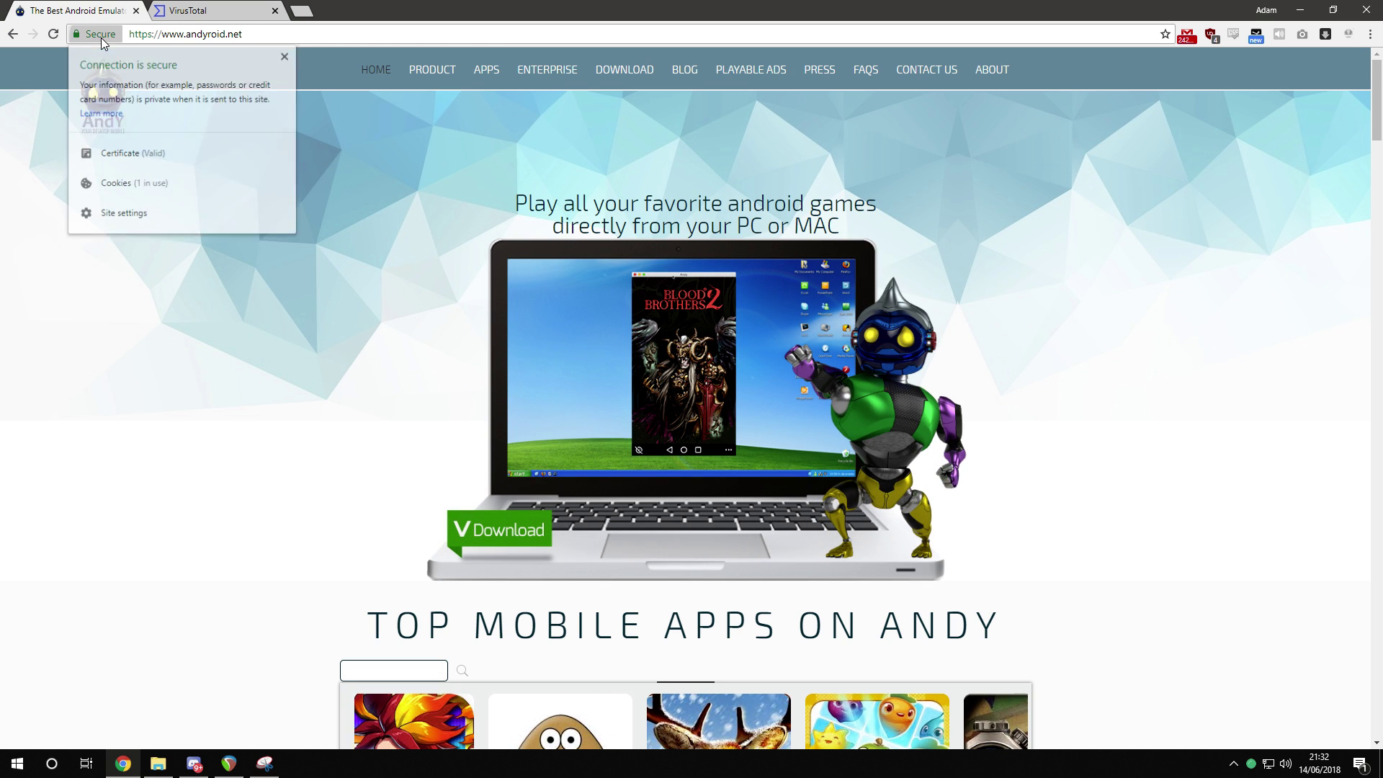
left_click(130, 184)
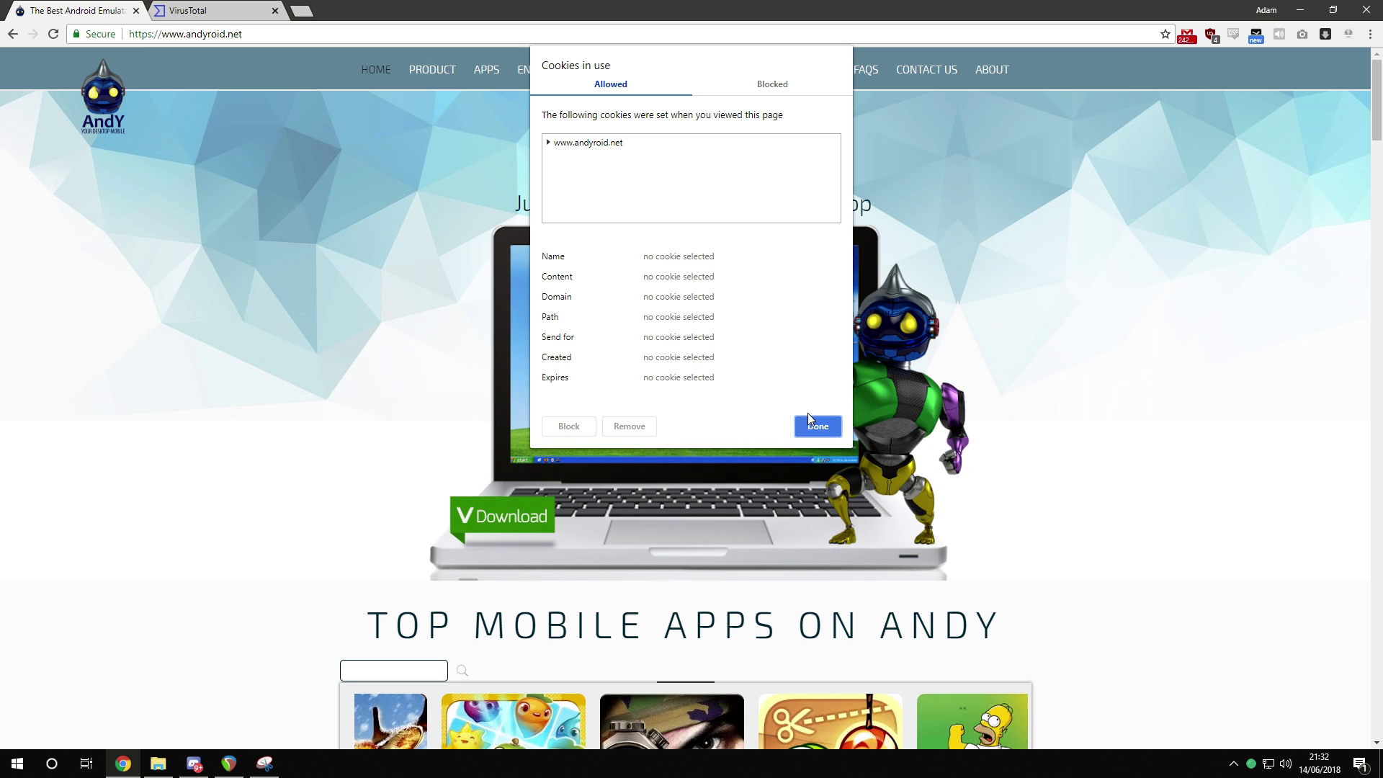
left_click(814, 425)
left_click(92, 36)
left_click(108, 150)
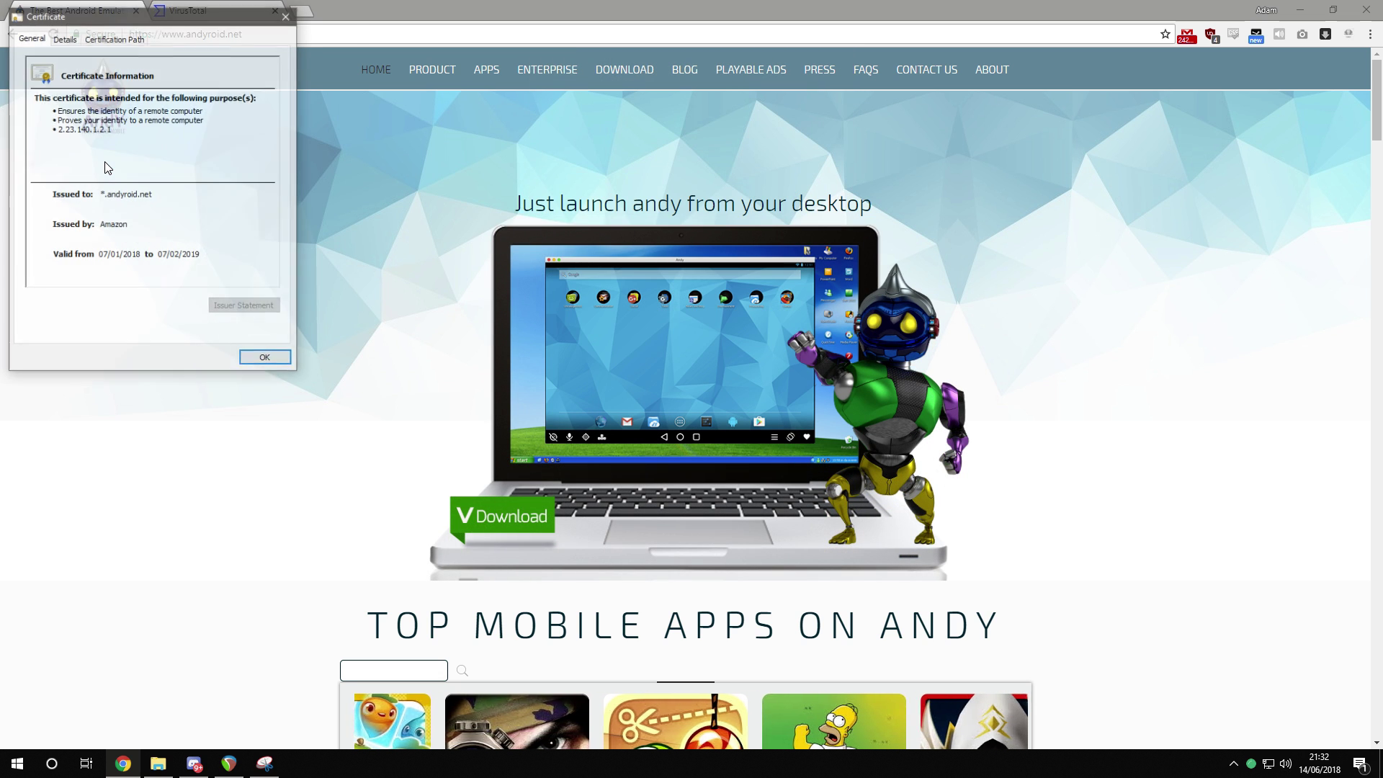
left_click_drag(213, 43, 250, 46)
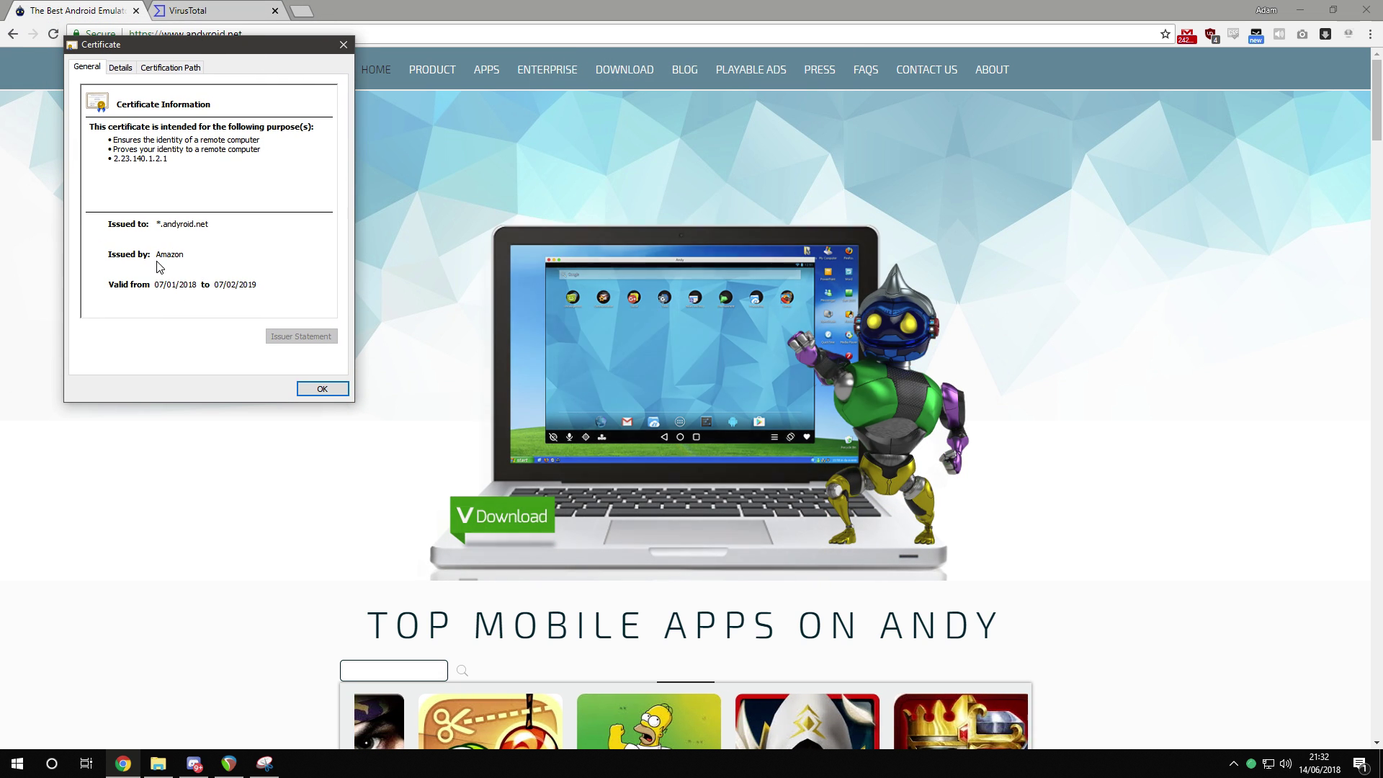
- Close the certificate and download the Andy Nougat installer from andyroid.net three times
left_click(322, 389)
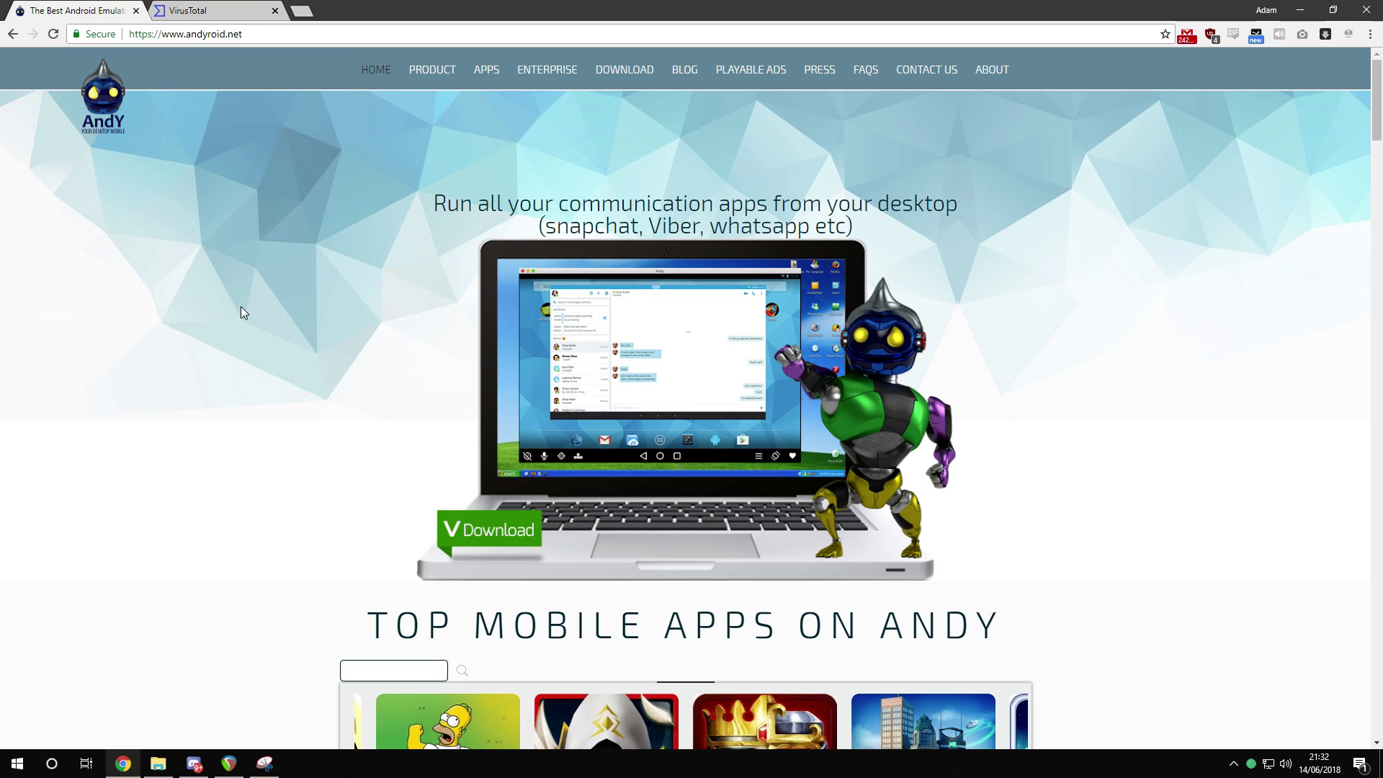
left_click(618, 77)
scroll(121, 299, "down", 3)
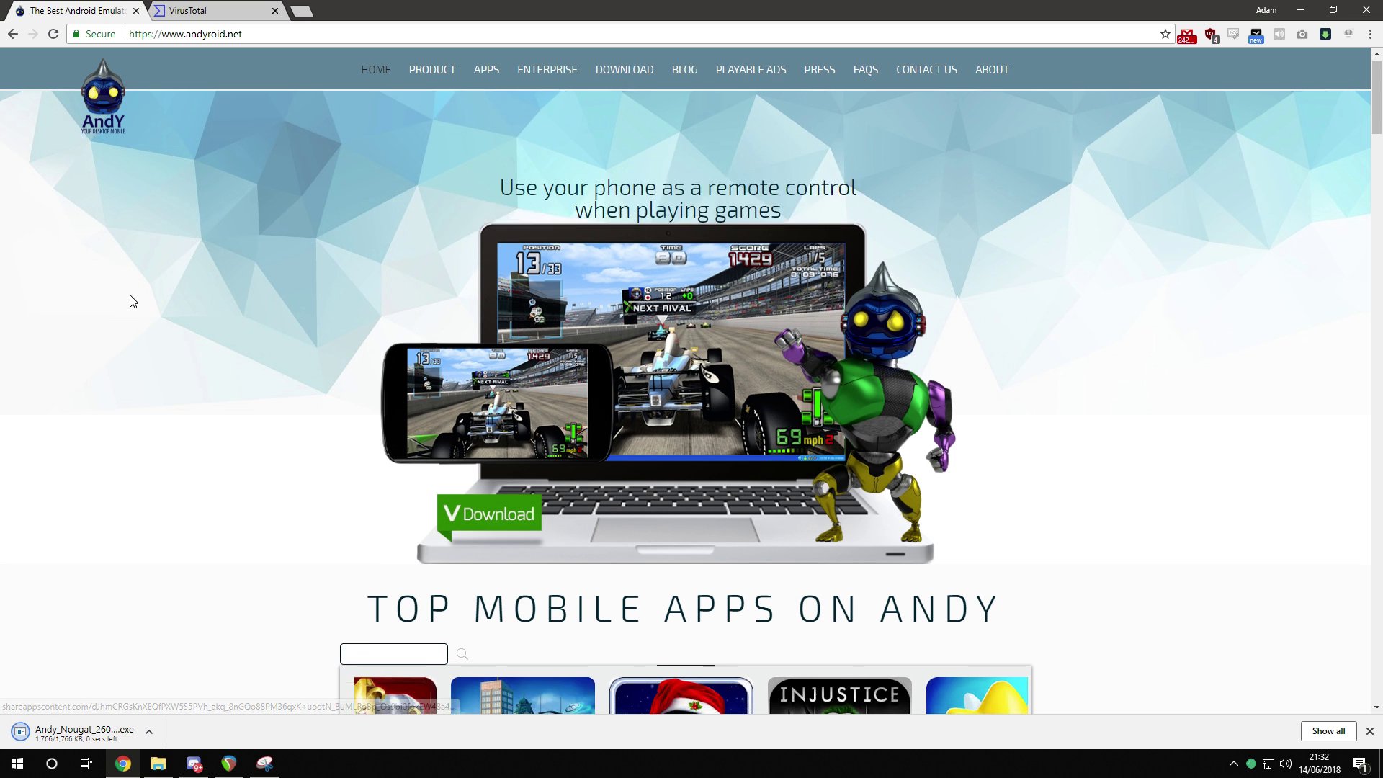
scroll(142, 494, "down", 7)
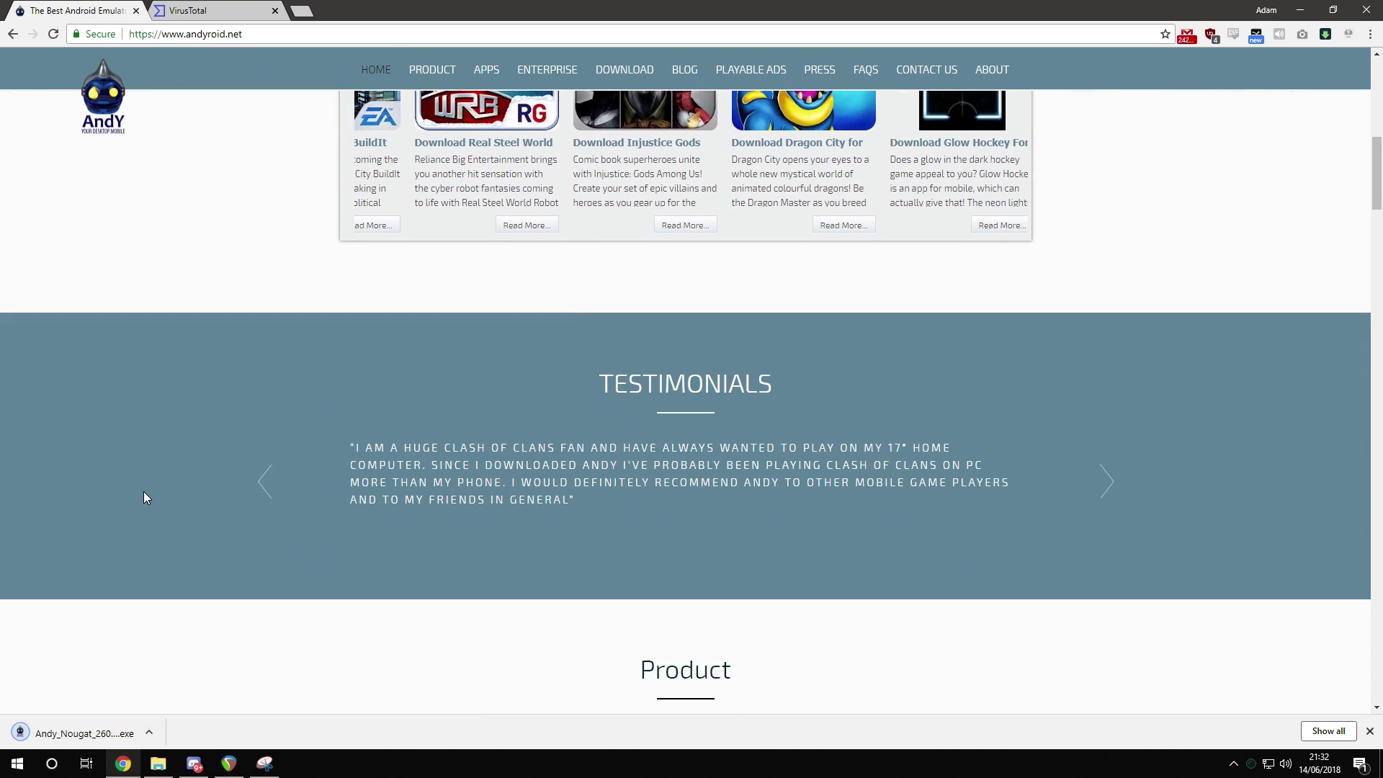
scroll(144, 491, "up", 10)
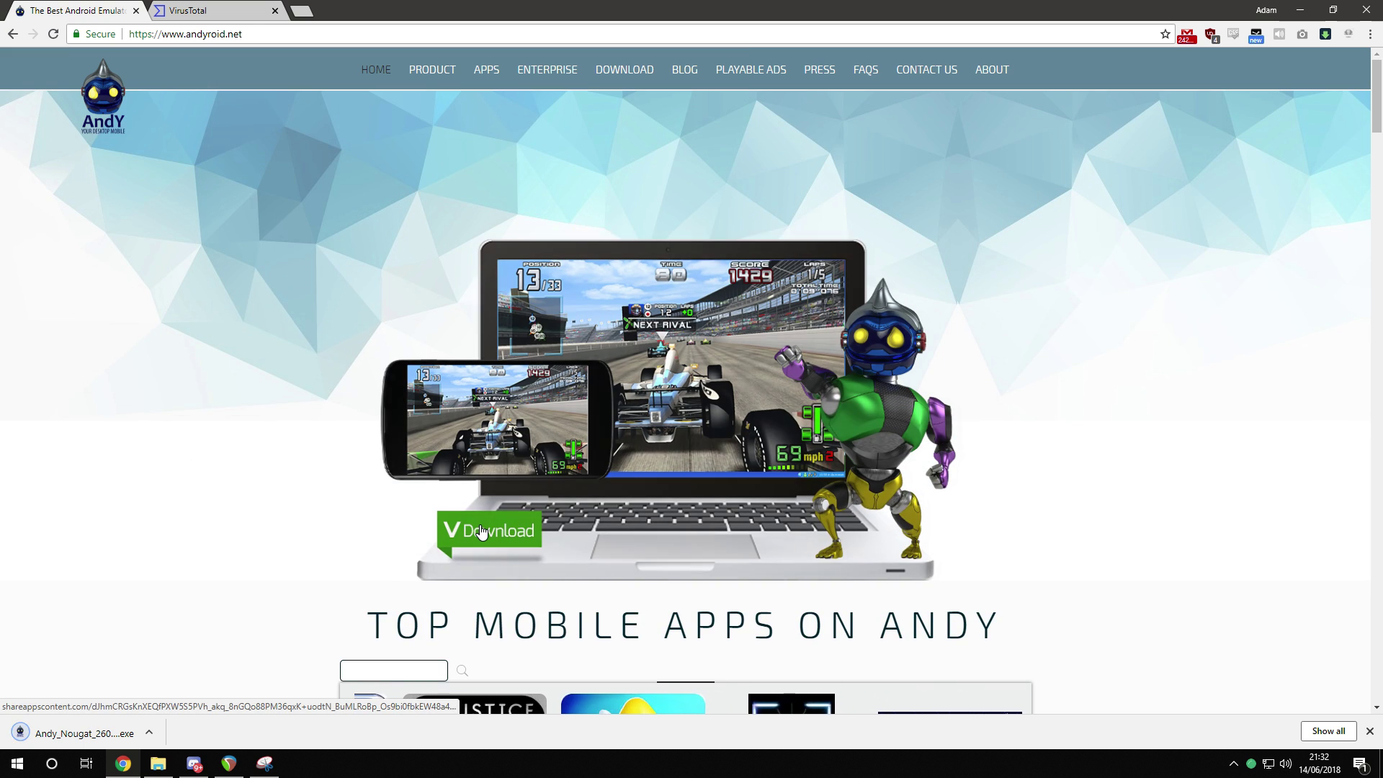
left_click(481, 531)
scroll(136, 525, "down", 10)
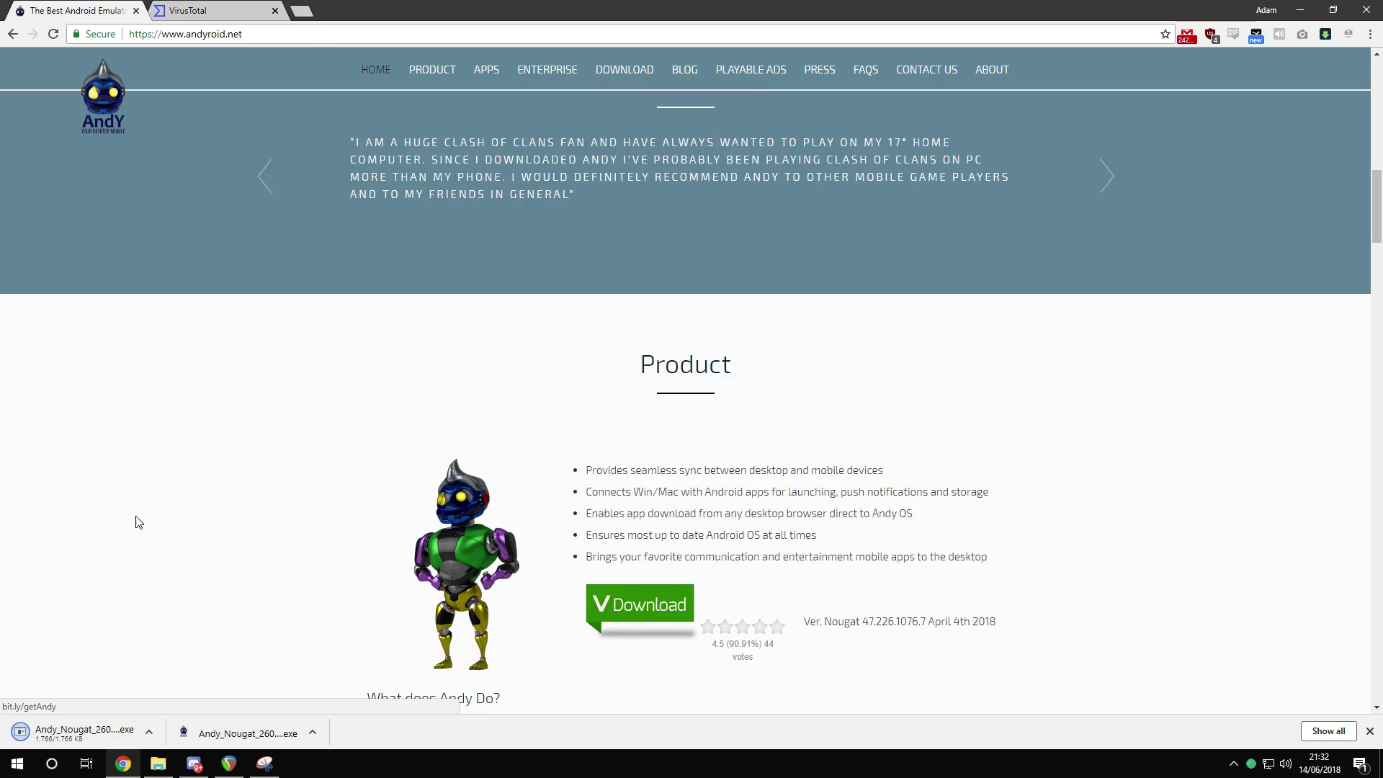
left_click(663, 490)
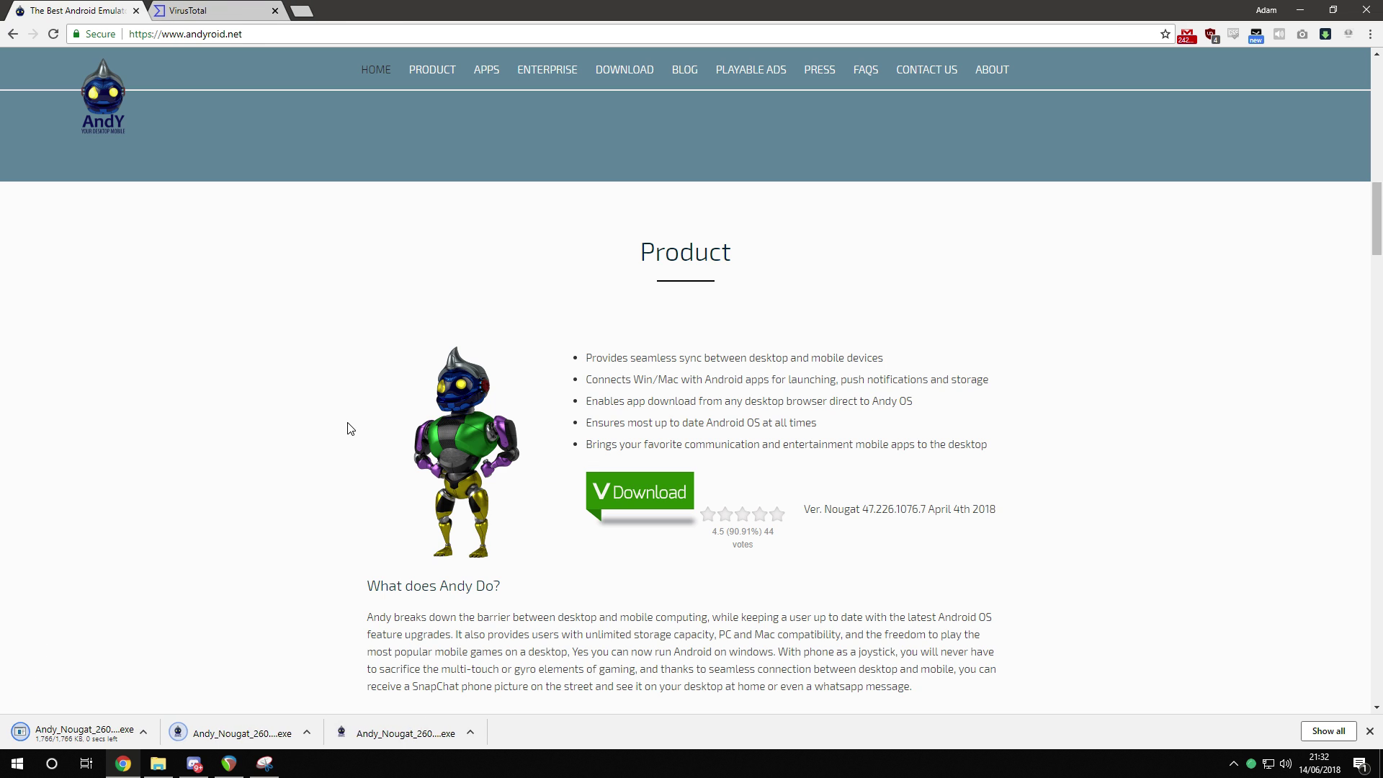
- Drop the downloaded installer onto the VirusTotal page for scanning
scroll(345, 427, "down", 10)
scroll(344, 426, "down", 5)
scroll(516, 429, "up", 15)
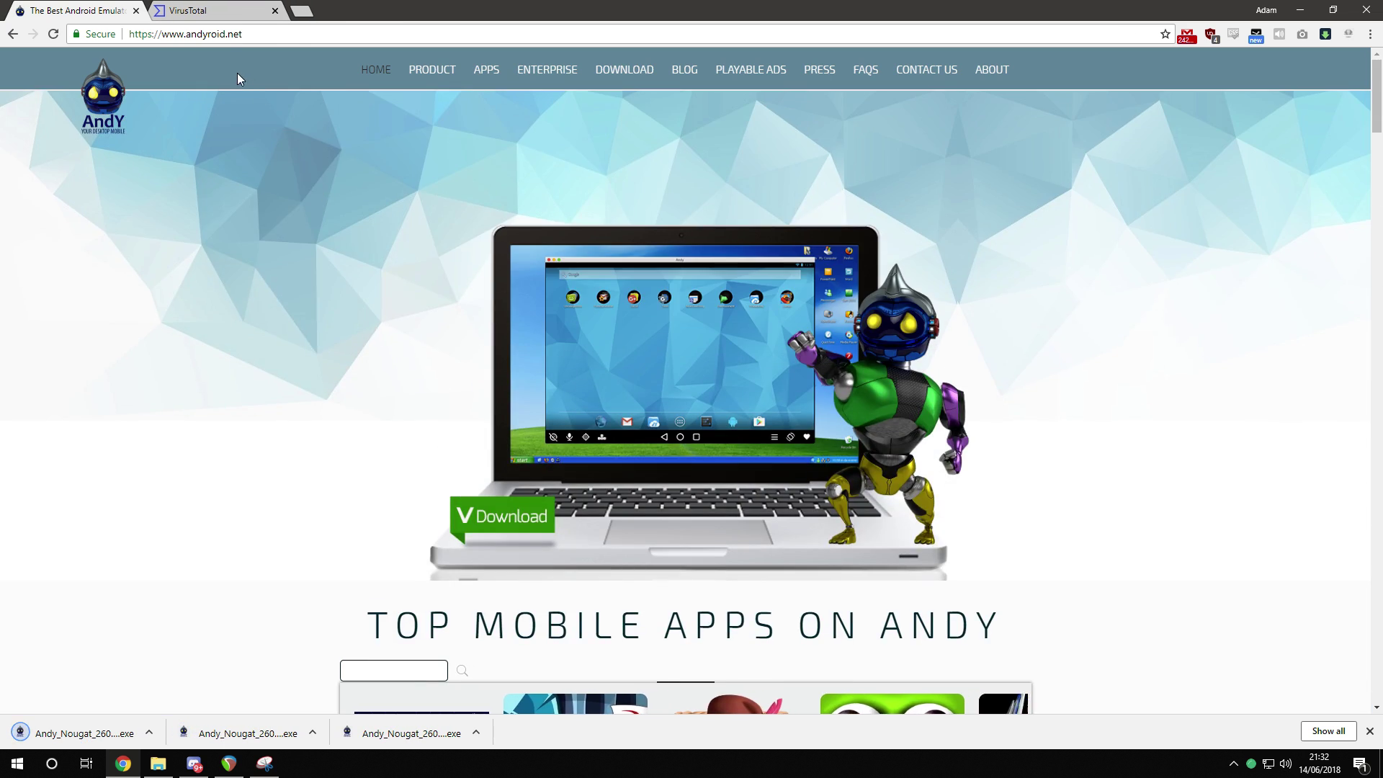
left_click(189, 10)
left_click_drag(403, 733, 627, 389)
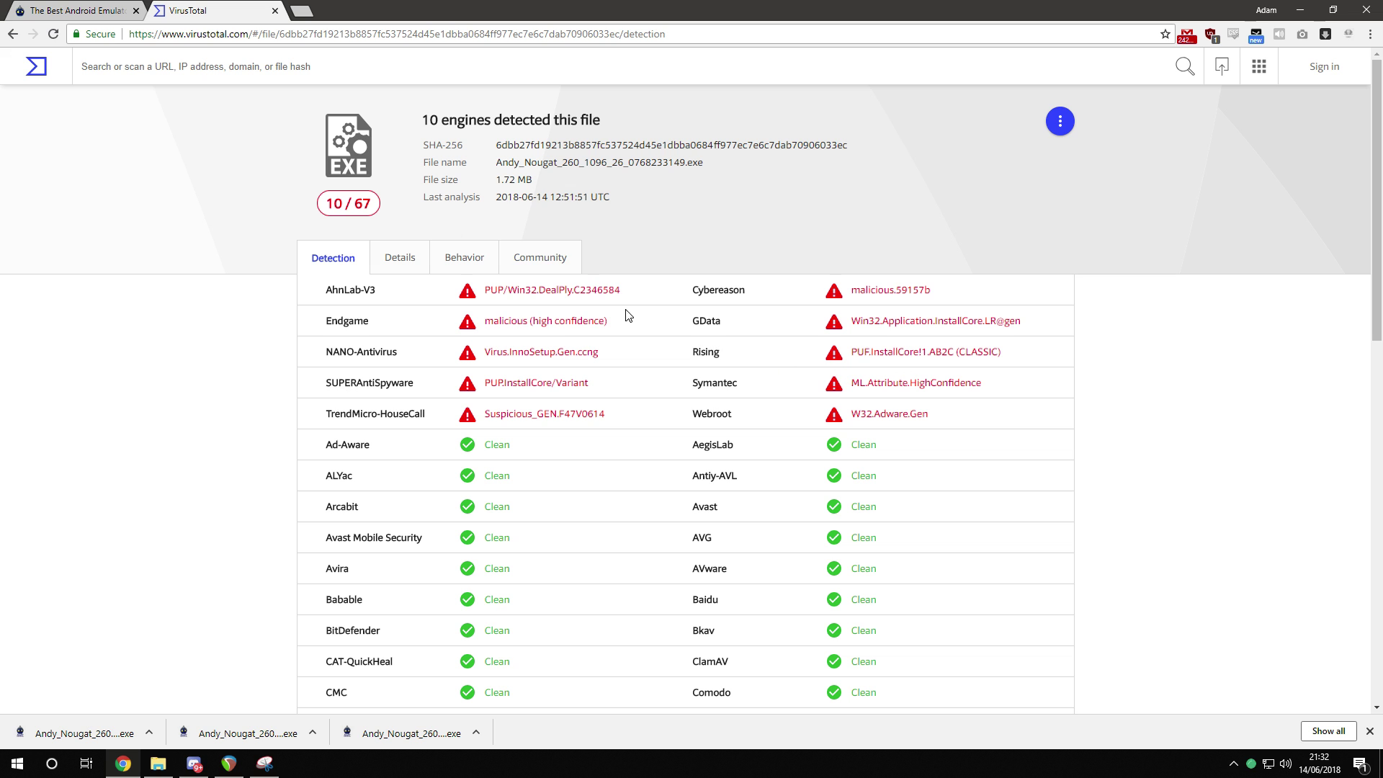
- Resubmit the installer to VirusTotal to get its 10/67 detection report
key("alt+Left")
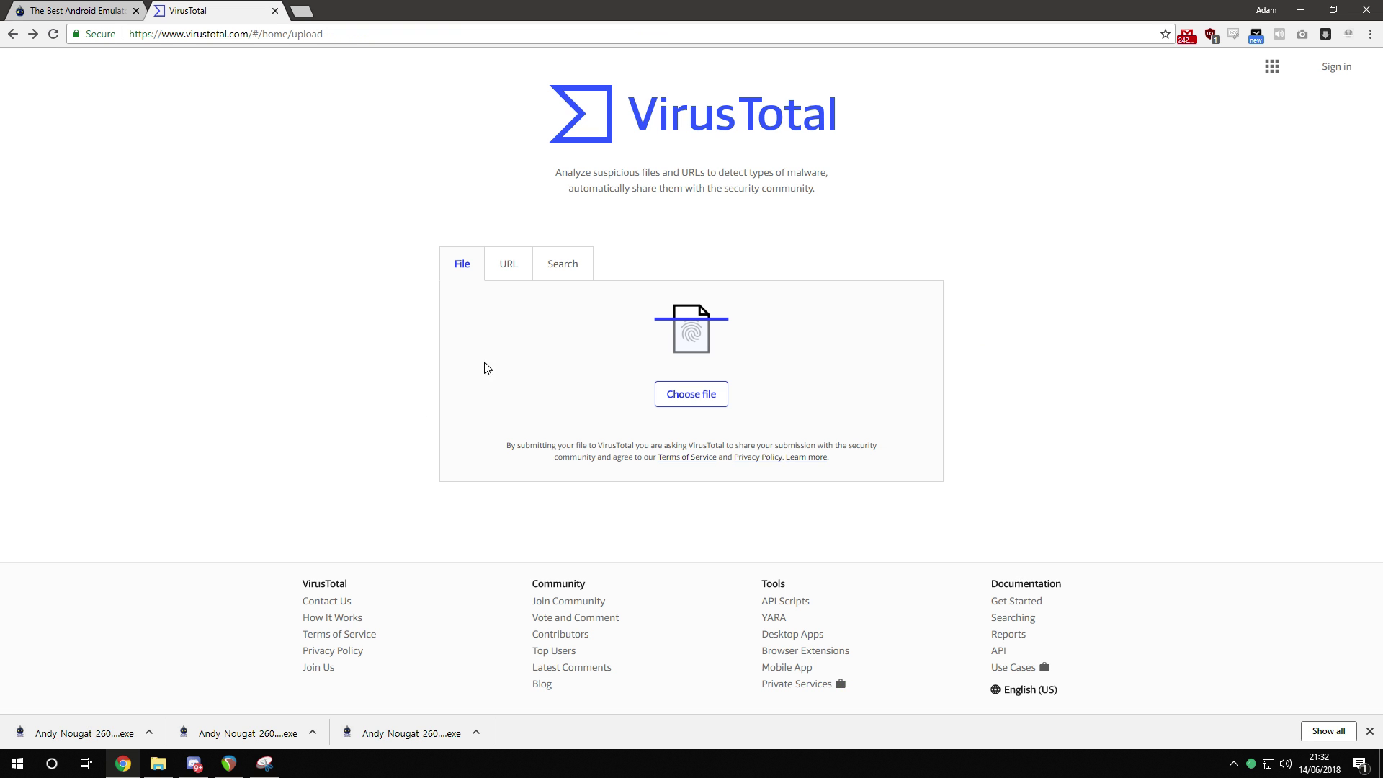
left_click_drag(274, 733, 814, 382)
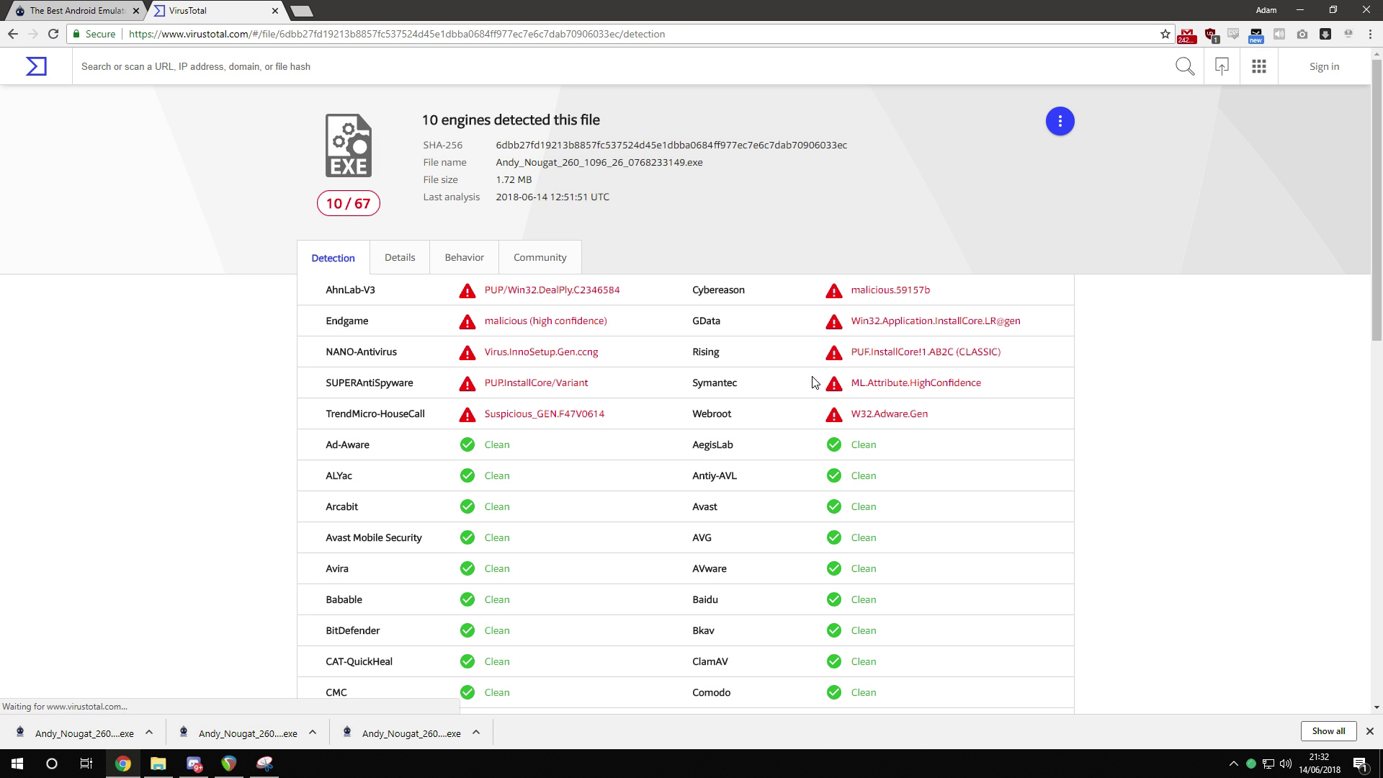
key("alt+Left")
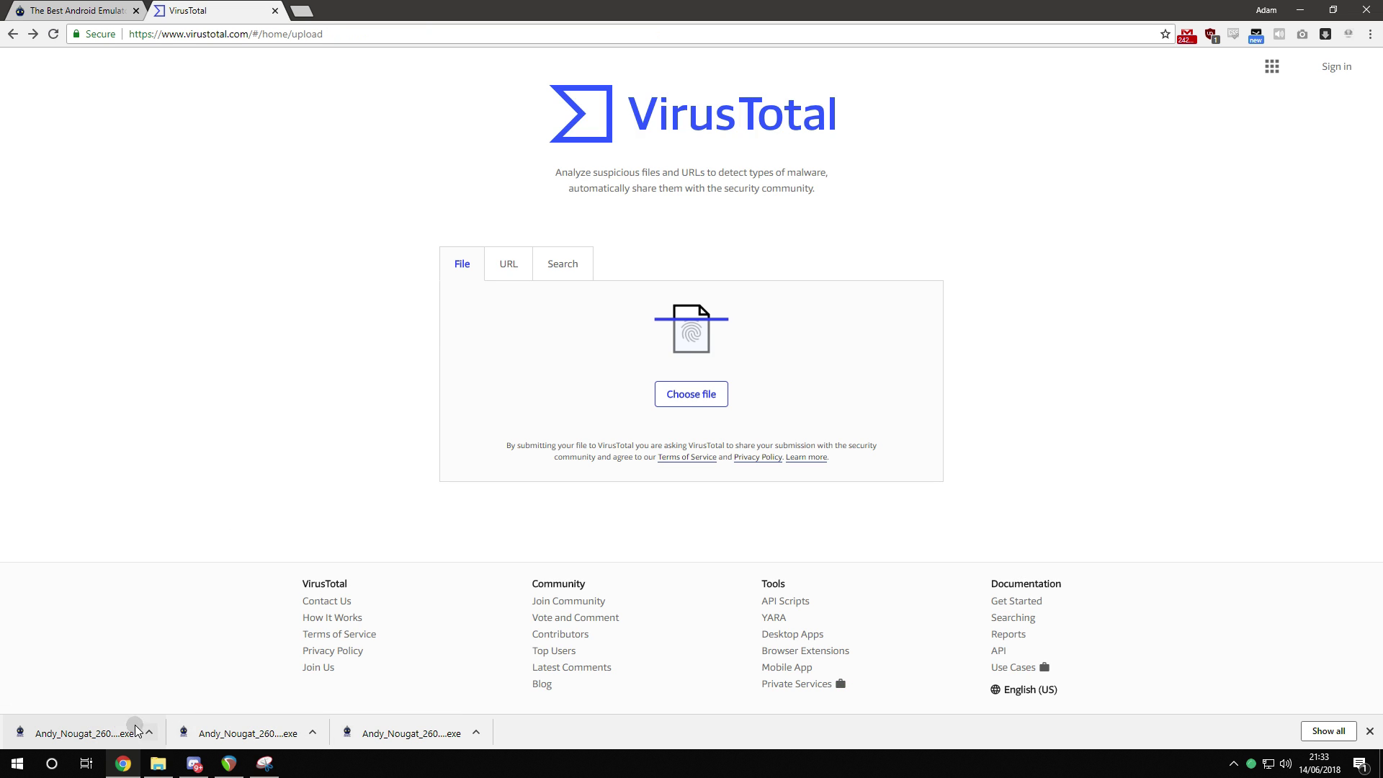
left_click_drag(133, 729, 555, 389)
left_click_drag(124, 702, 674, 404)
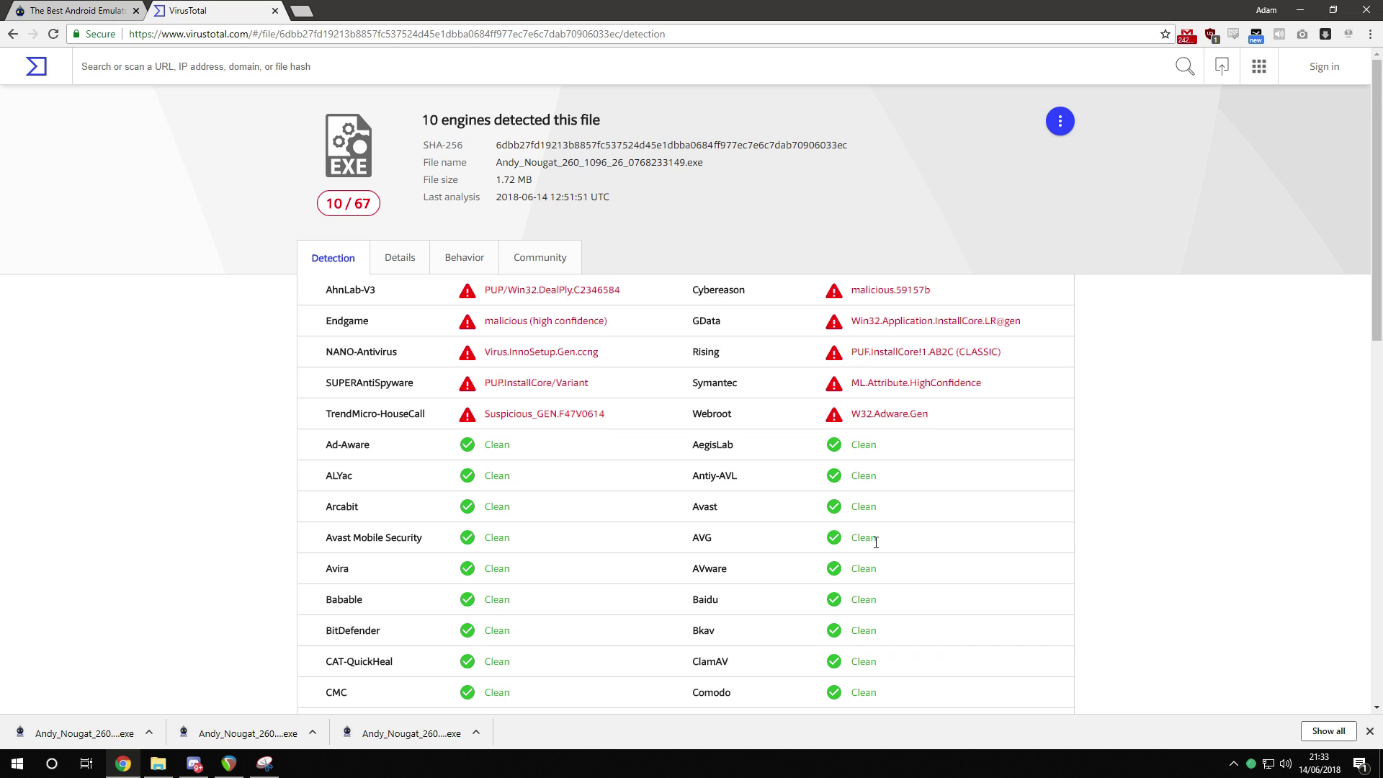
- Check the hidden tray icons, then launch the downloaded Andy installer and dismiss its prompt
left_click(1235, 763)
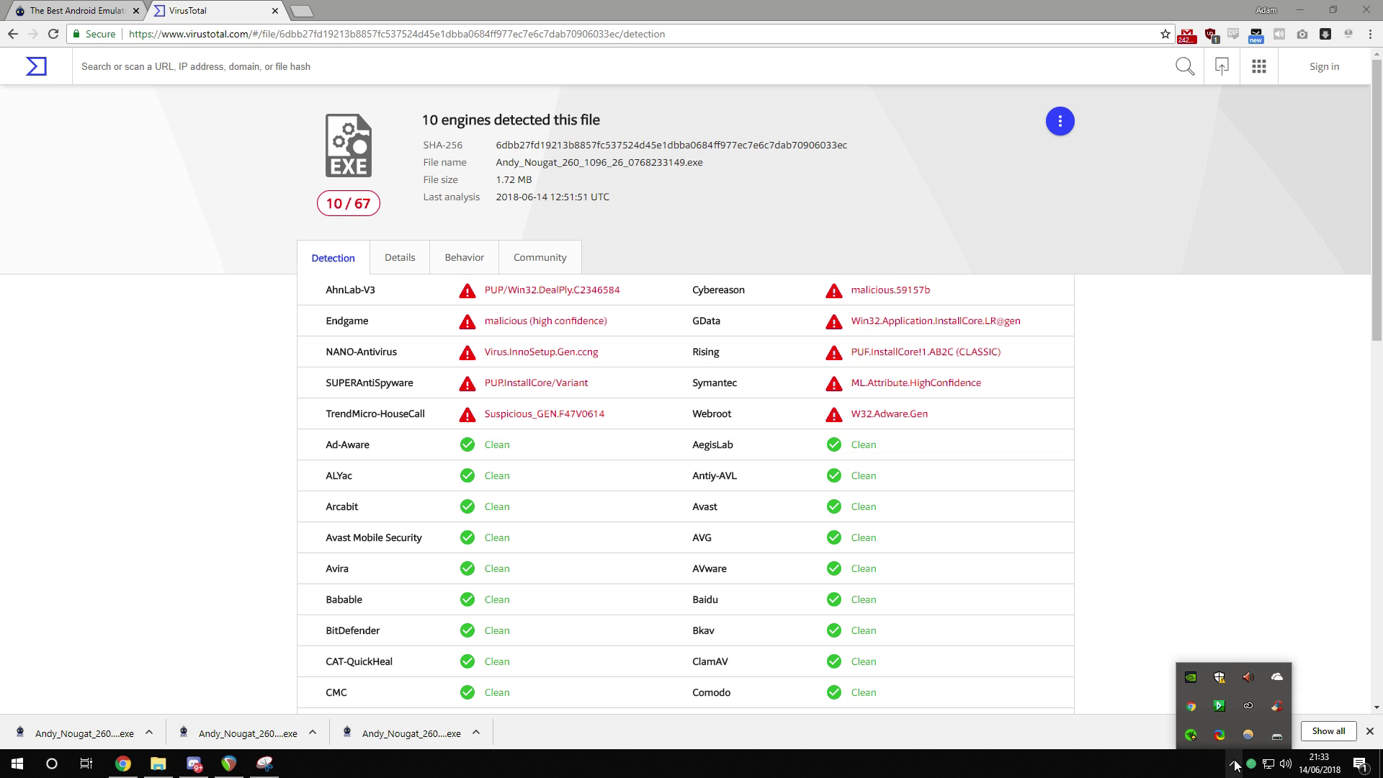
left_click(1163, 537)
left_click(412, 731)
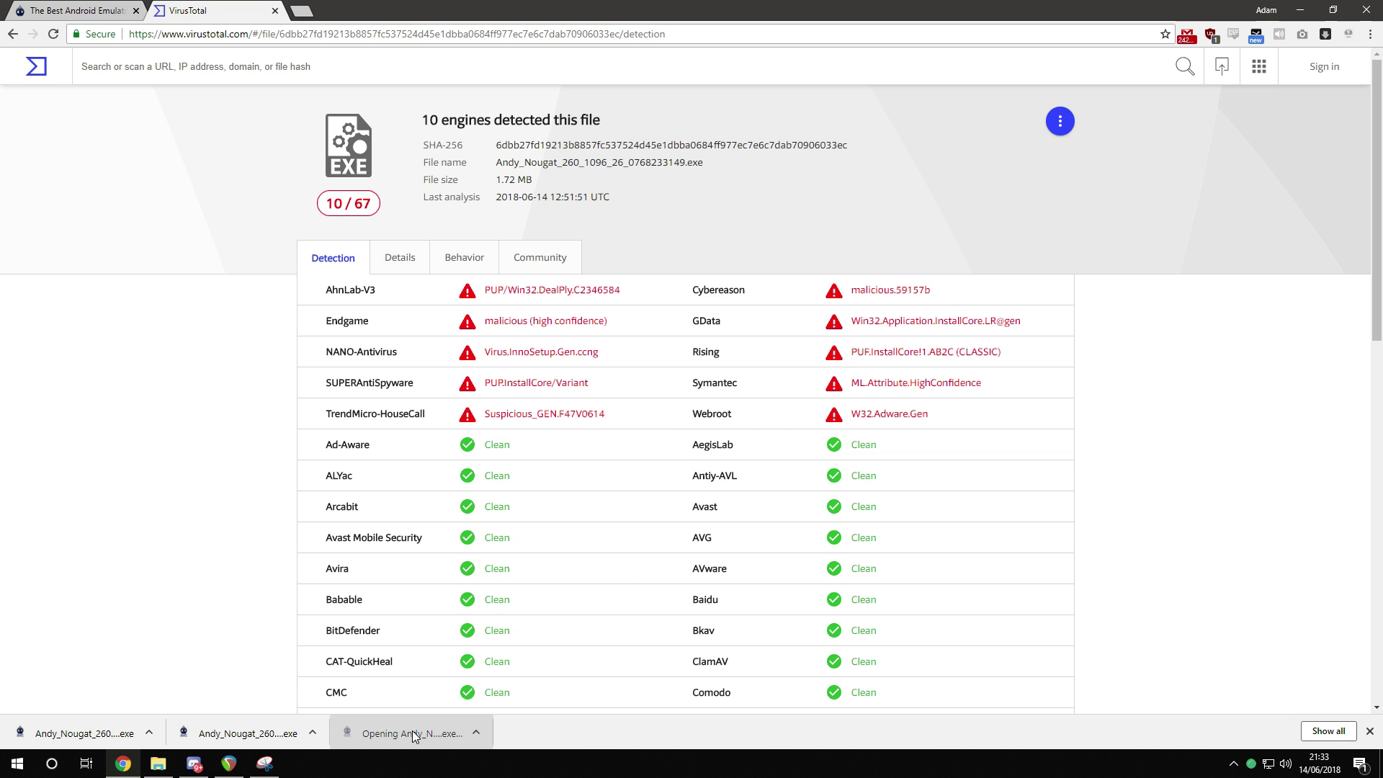
key("Escape")
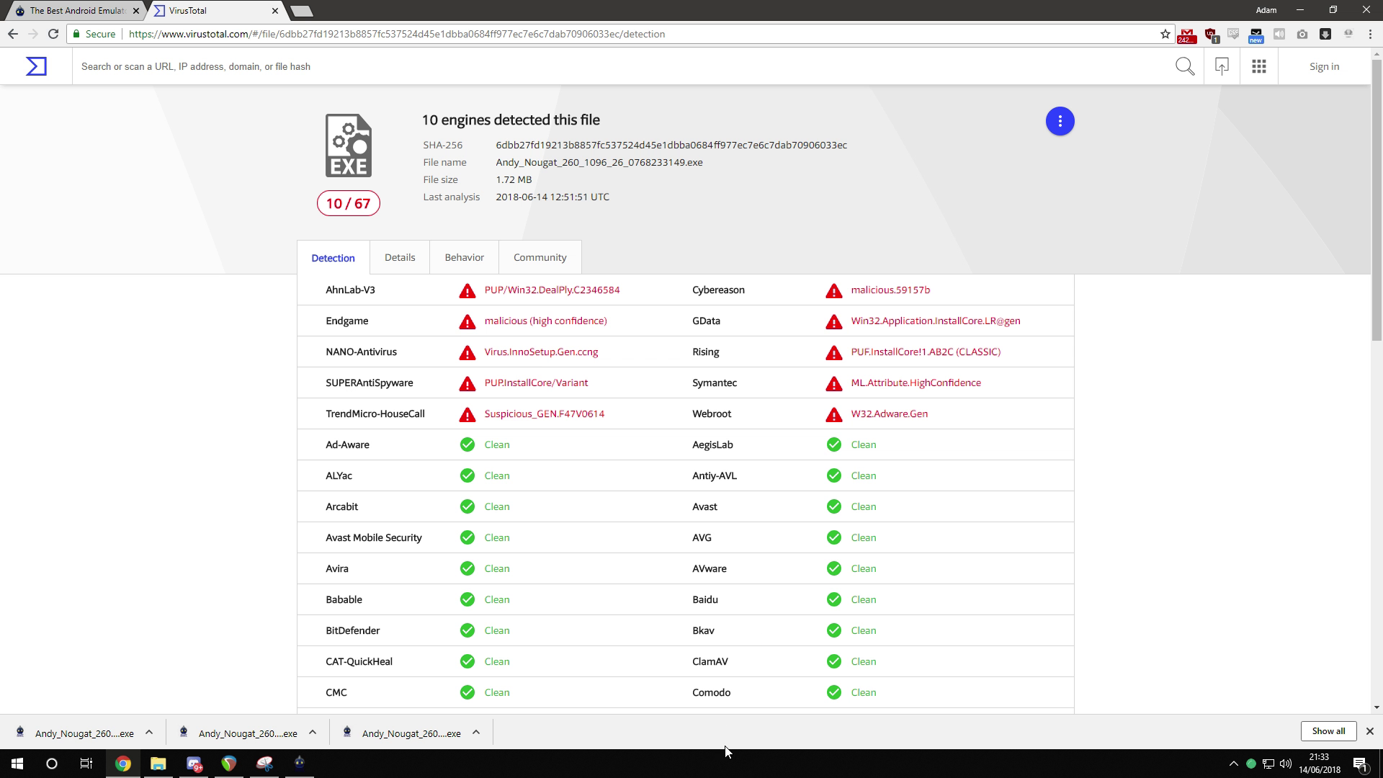
key("super")
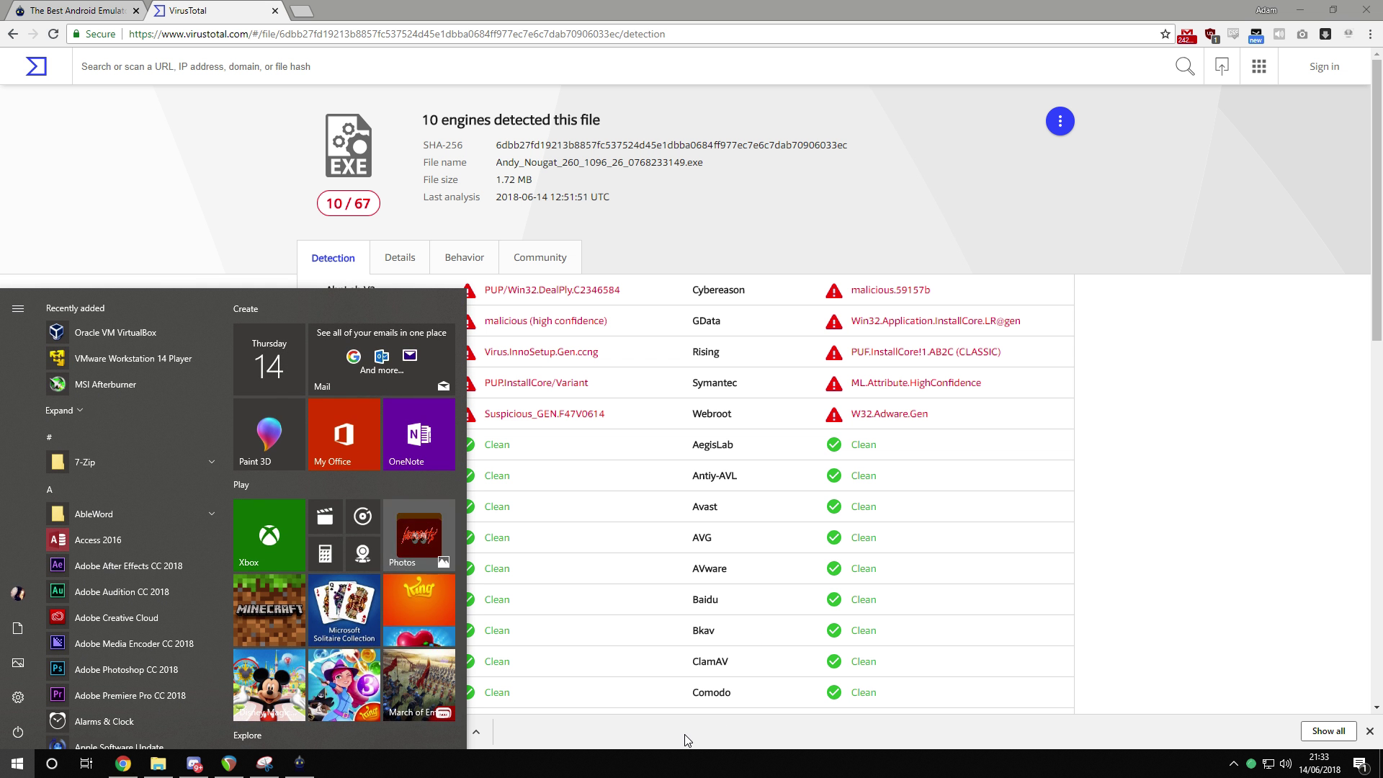
- Launch MSI Afterburner from the Start menu and approve its UAC prompt
left_click(155, 386)
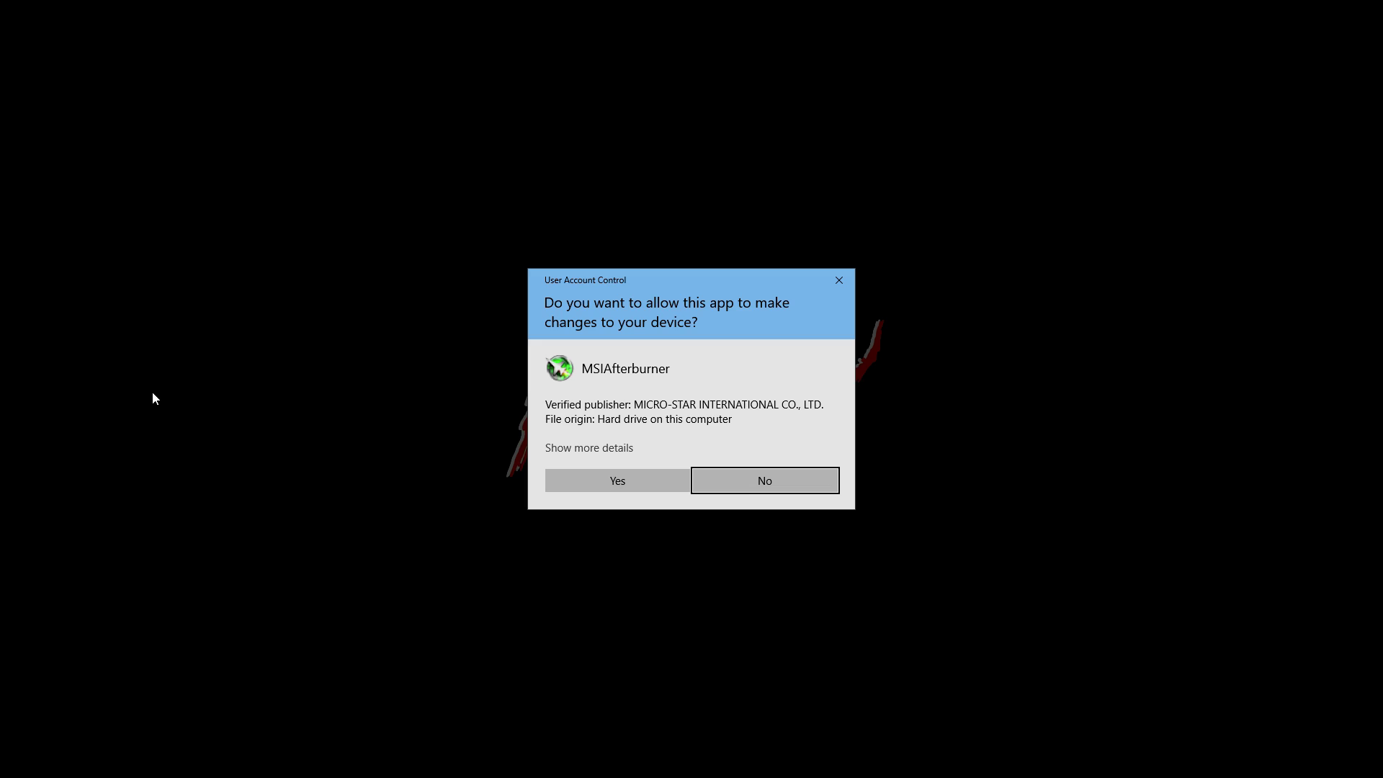
left_click(611, 487)
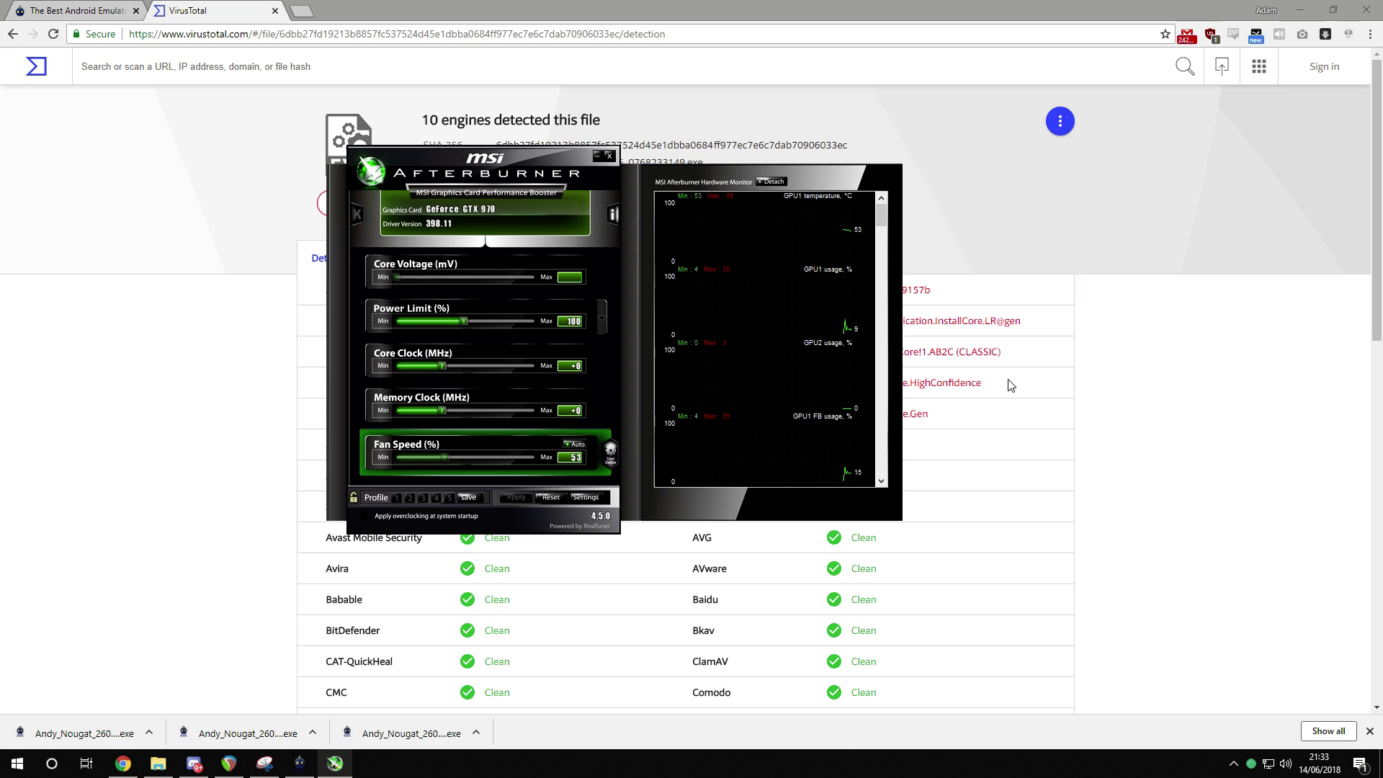
right_click(870, 764)
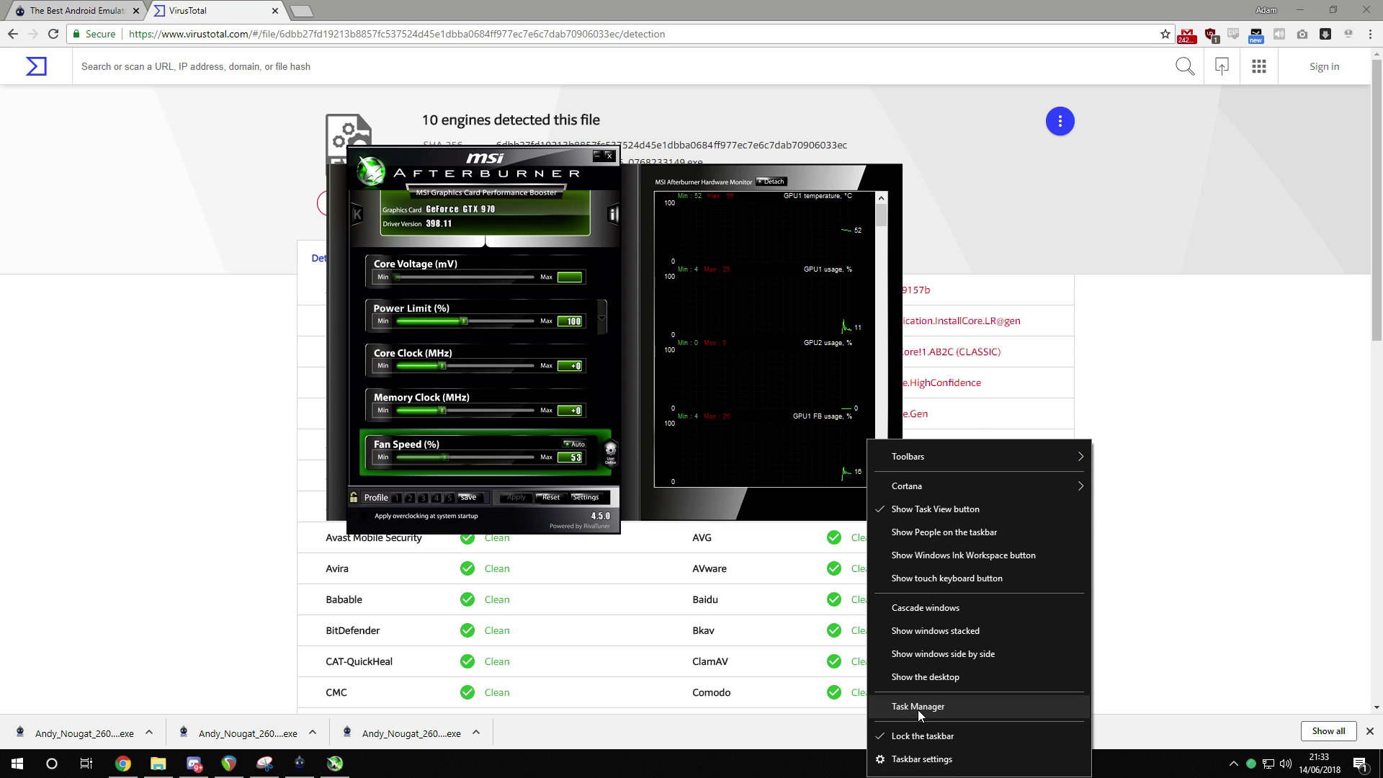
- Open Task Manager and sort processes by GPU engine, NVIDIA Container first
left_click(913, 707)
left_click_drag(867, 127, 749, 118)
left_click(1001, 186)
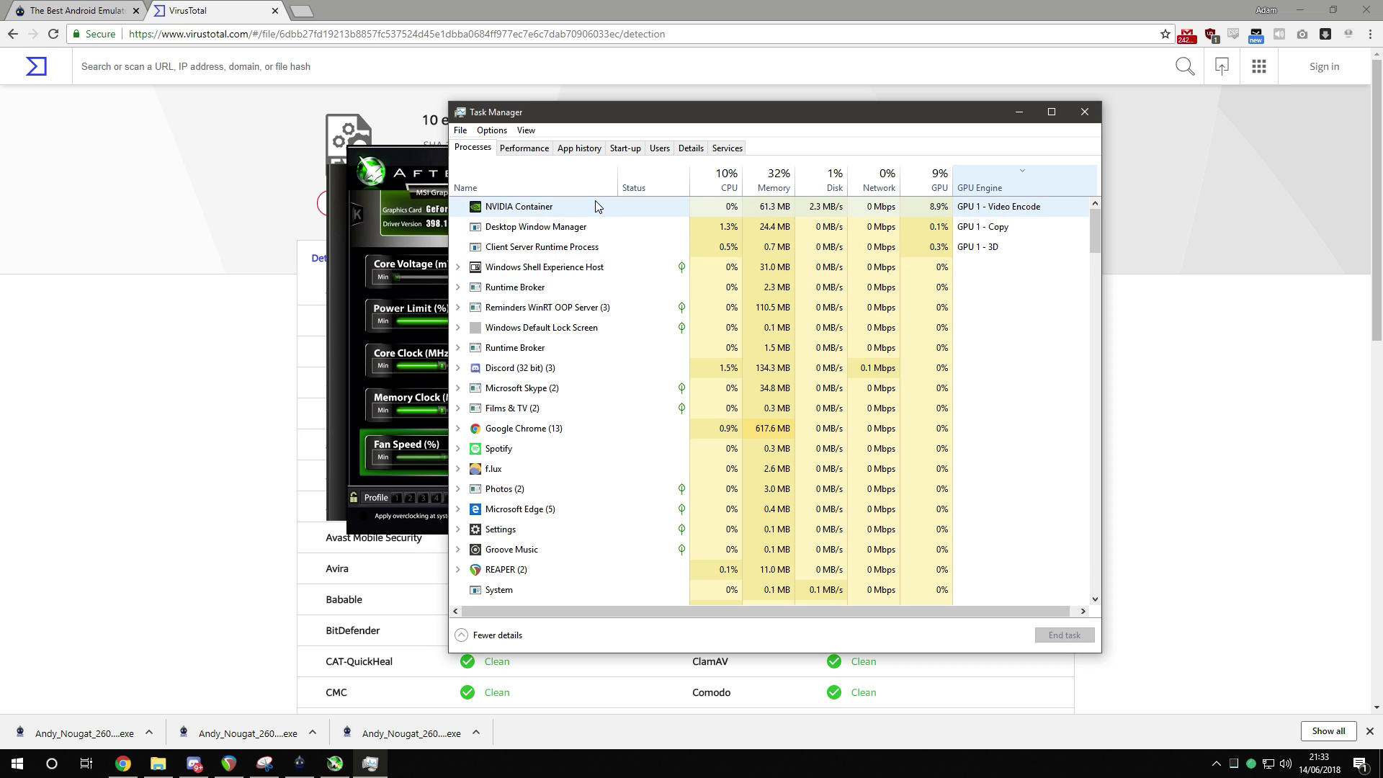
left_click(993, 173)
left_click(993, 174)
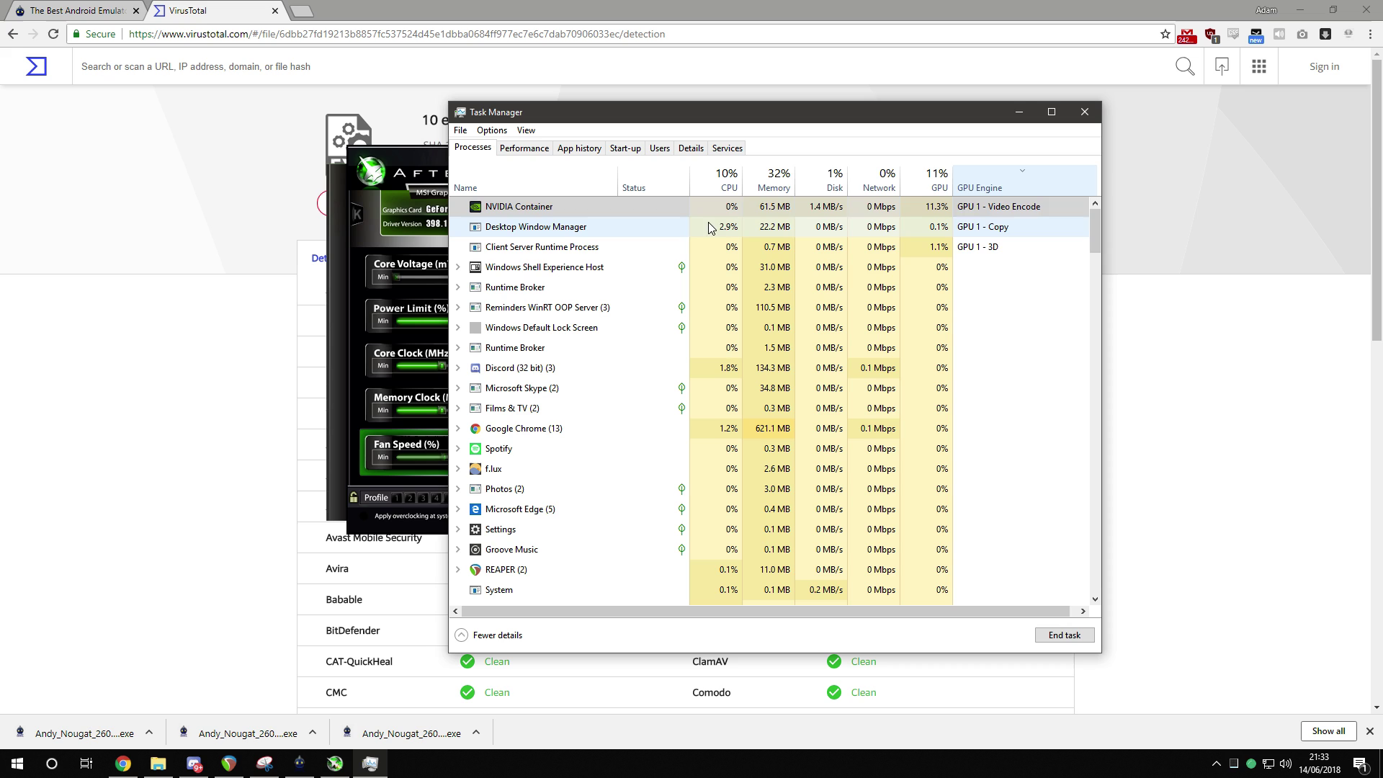
- Select Google Chrome, look over the process and Services lists, then close Task Manager
left_click(559, 430)
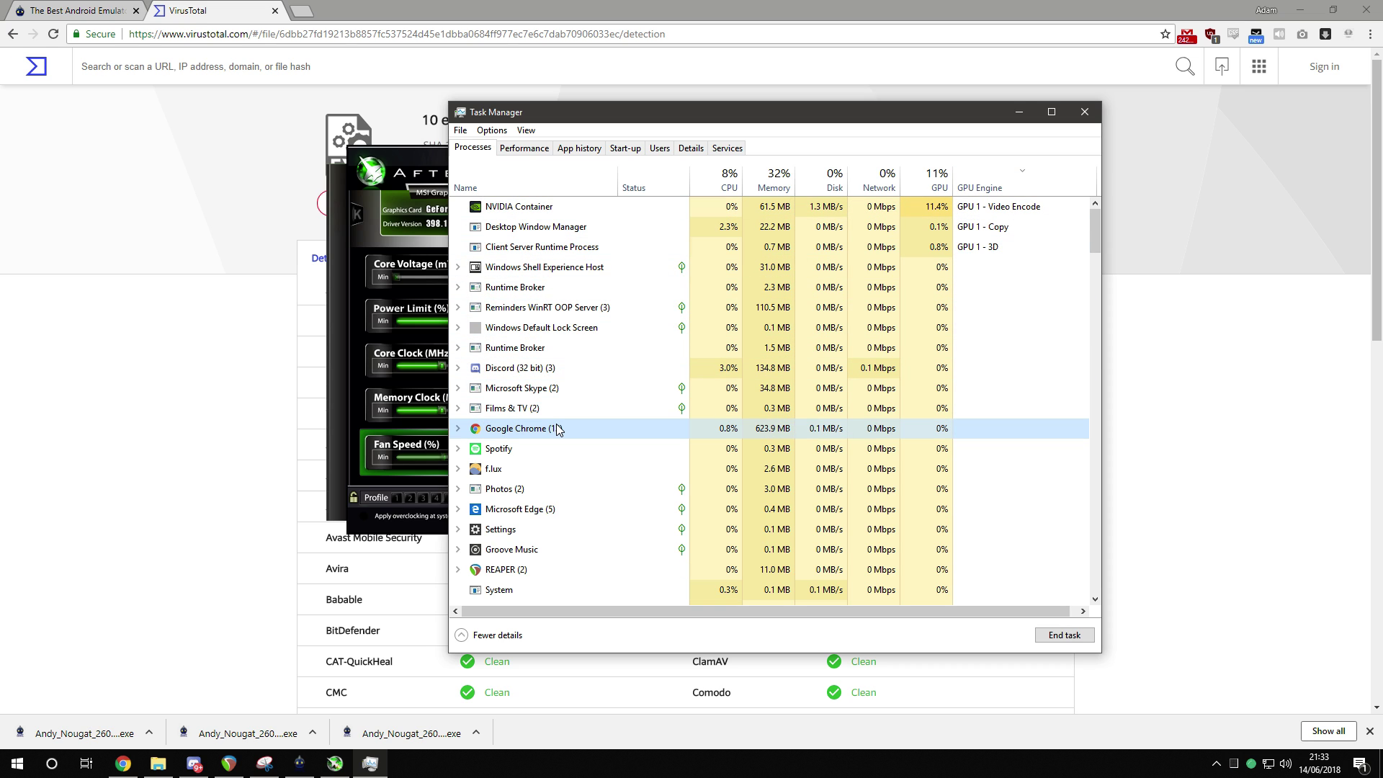
key("u")
scroll(558, 430, "down", 2)
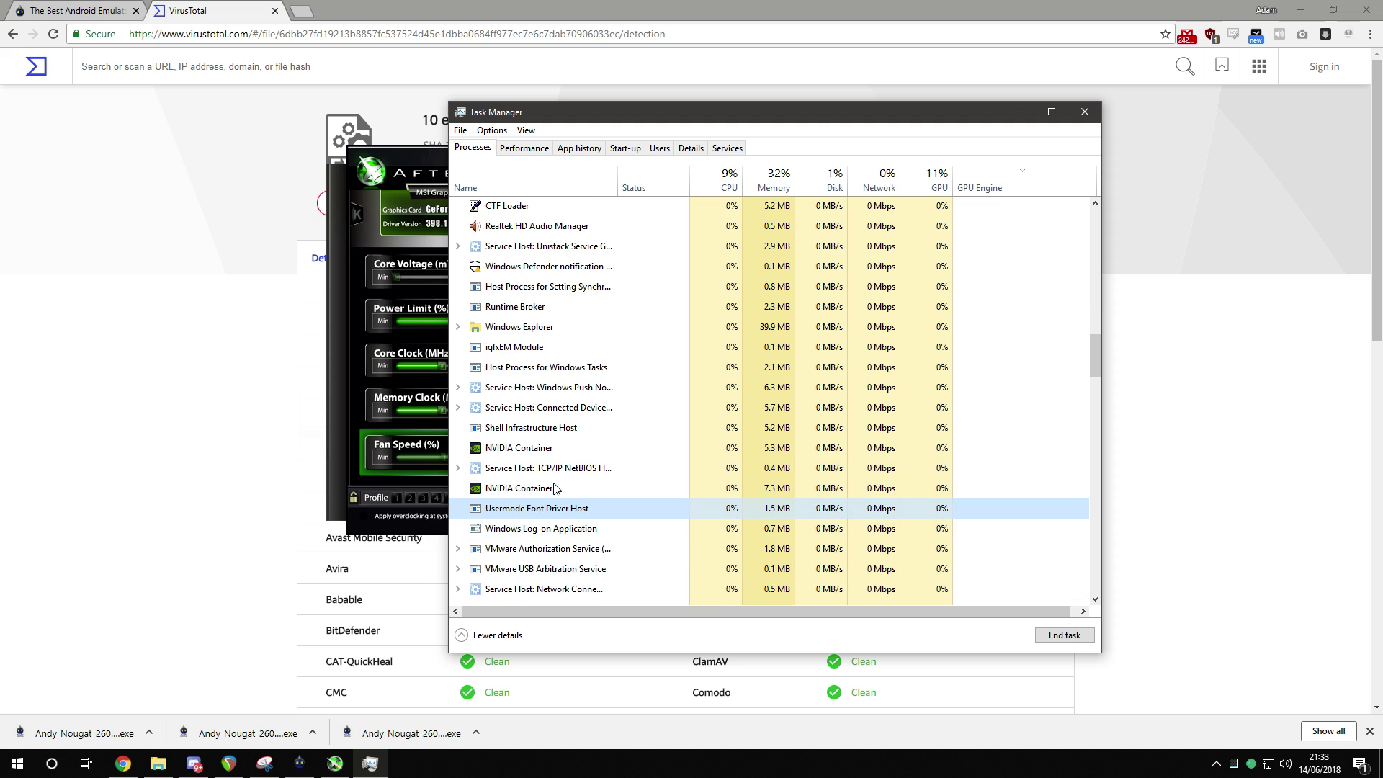
left_click(726, 147)
scroll(566, 370, "down", 20)
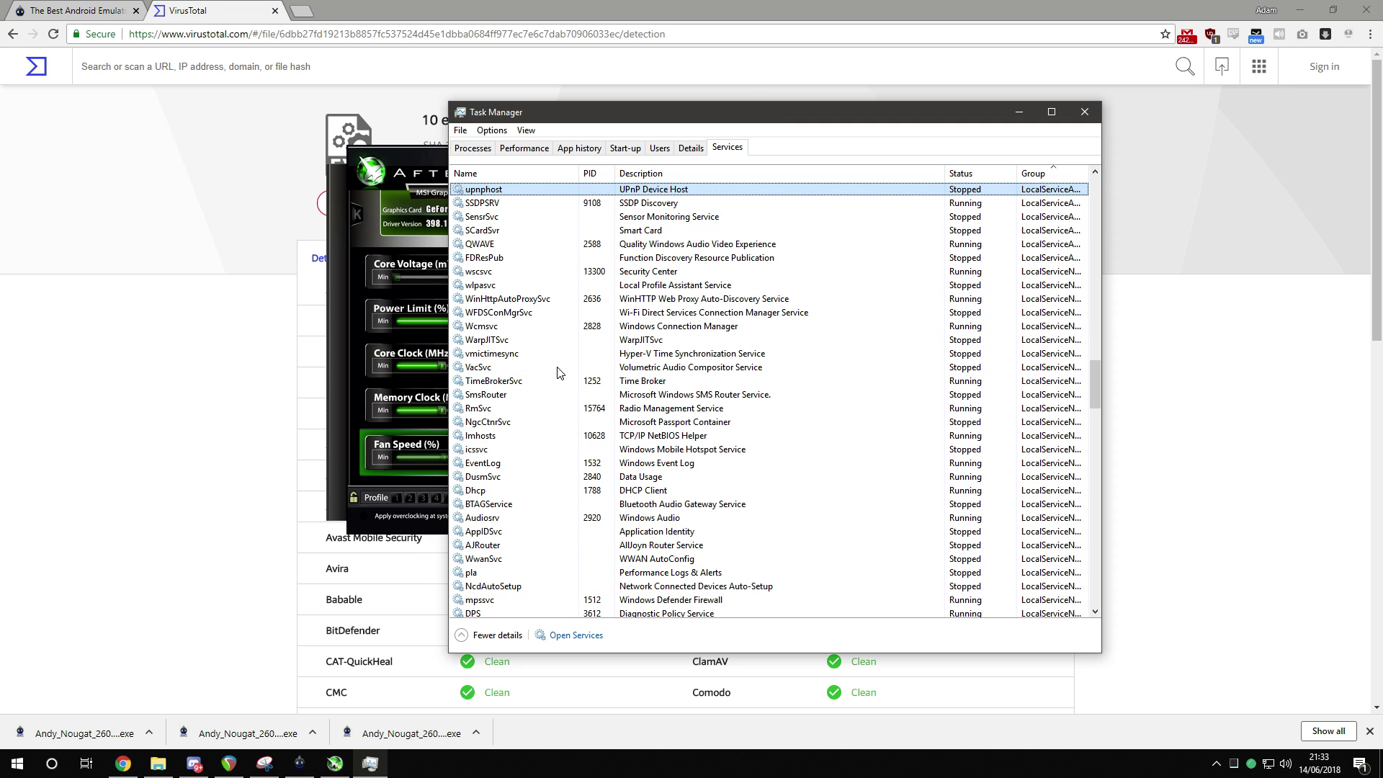
left_click(473, 148)
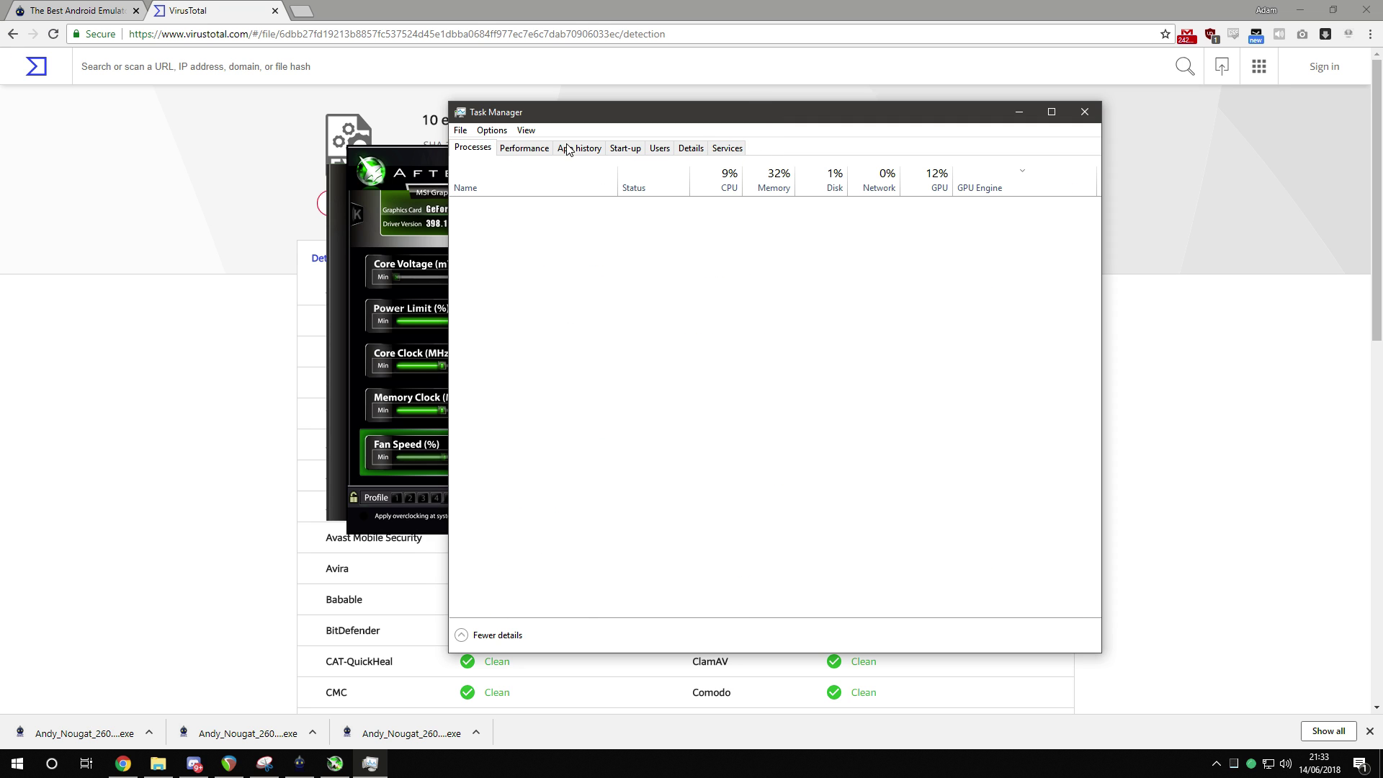
left_click(1084, 112)
left_click(158, 763)
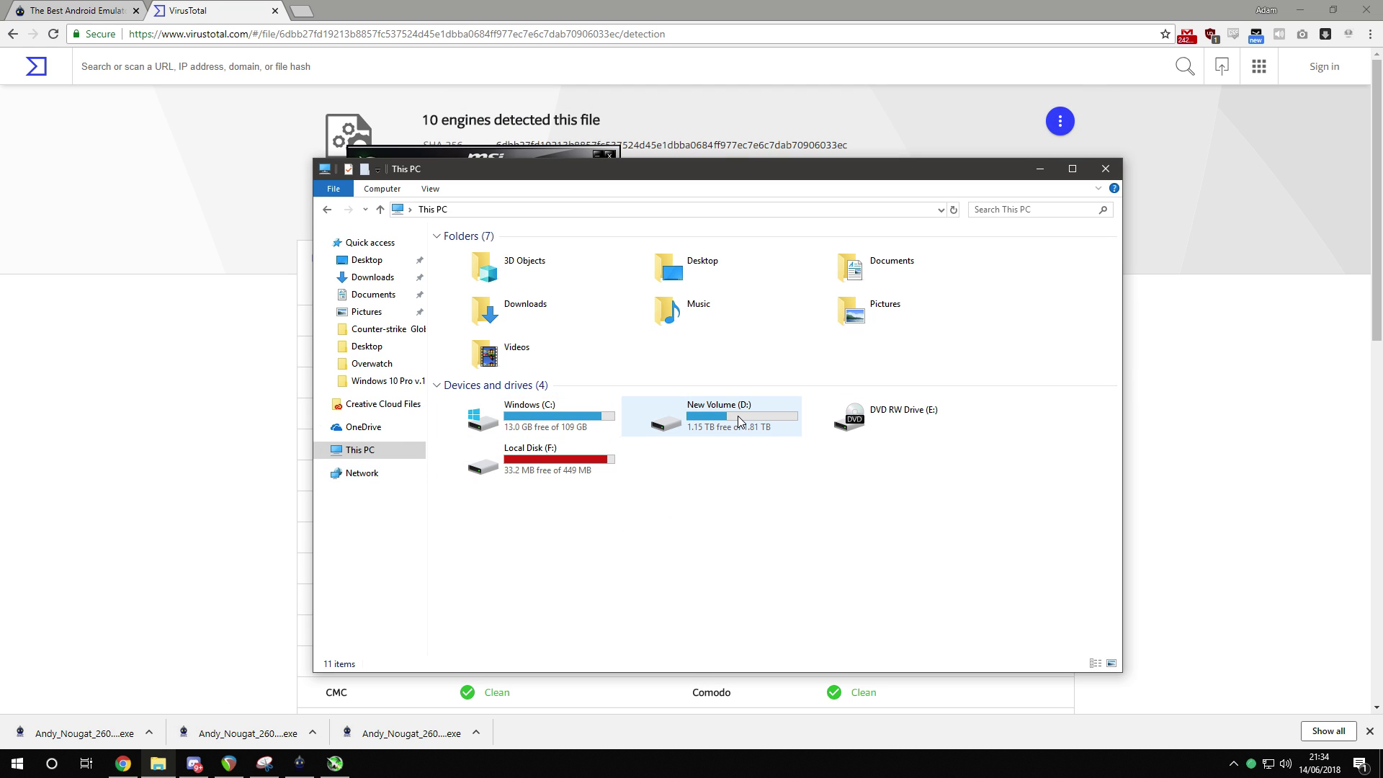
- Browse the Programs and Program Files (x86) folders on drive D:
double_click(696, 415)
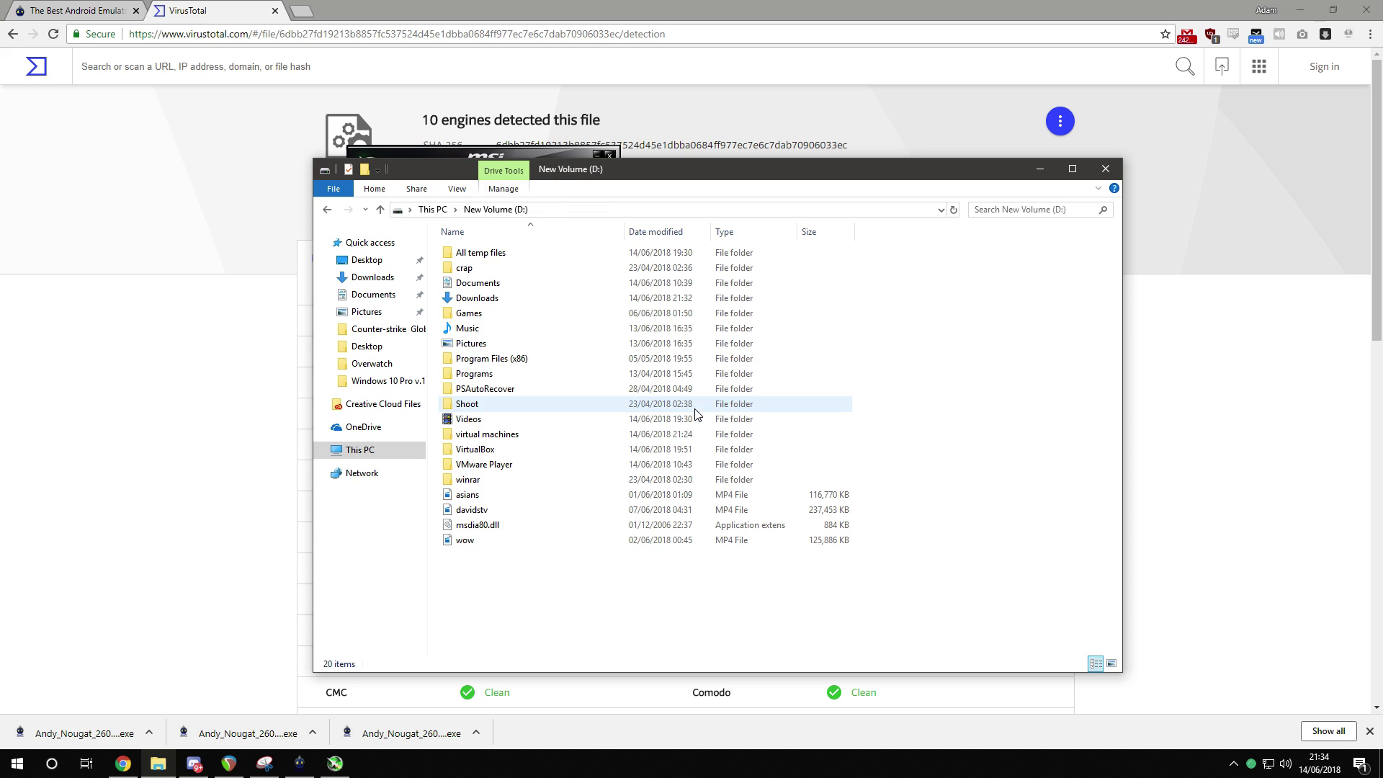
double_click(504, 373)
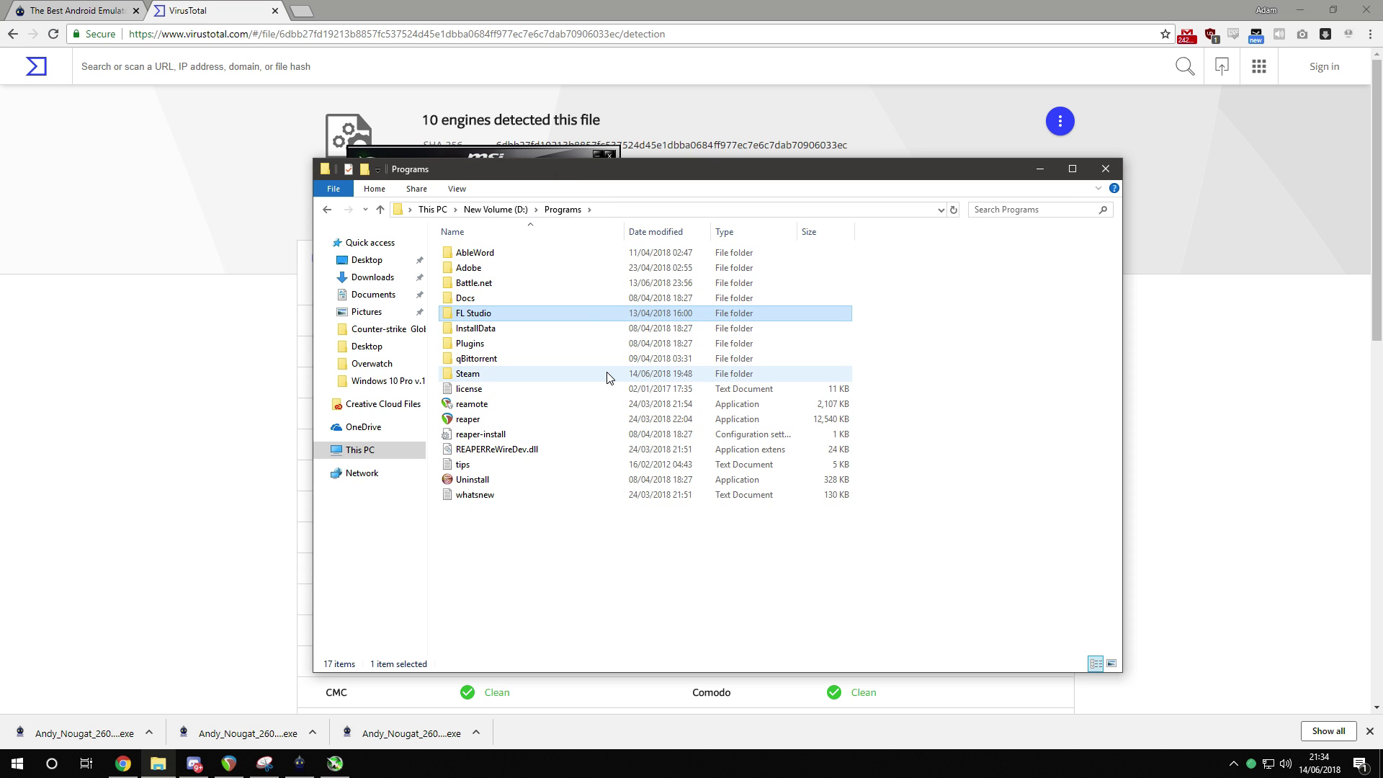
key("alt+Left")
double_click(569, 358)
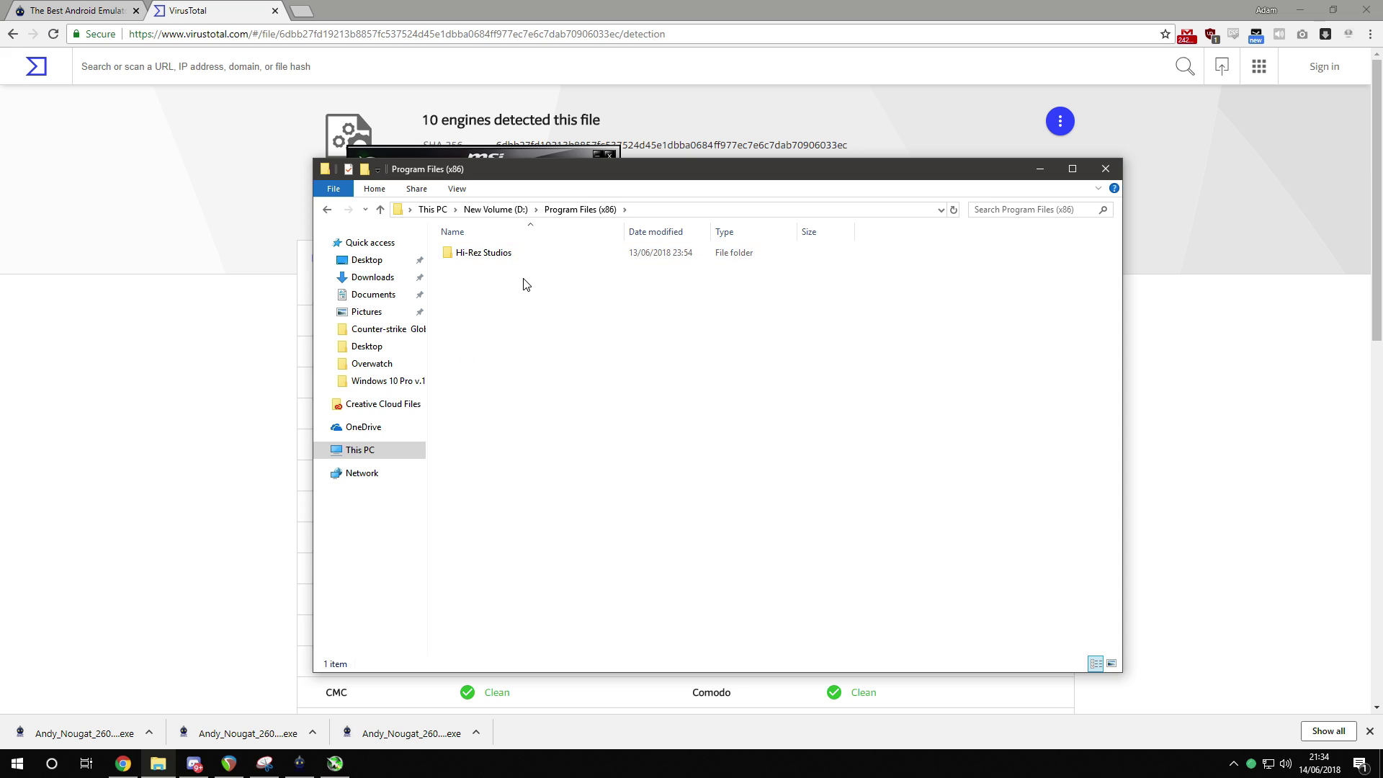
key("alt+Left")
key("alt+Left")
- Browse the Program Files folder on drive C:
double_click(515, 407)
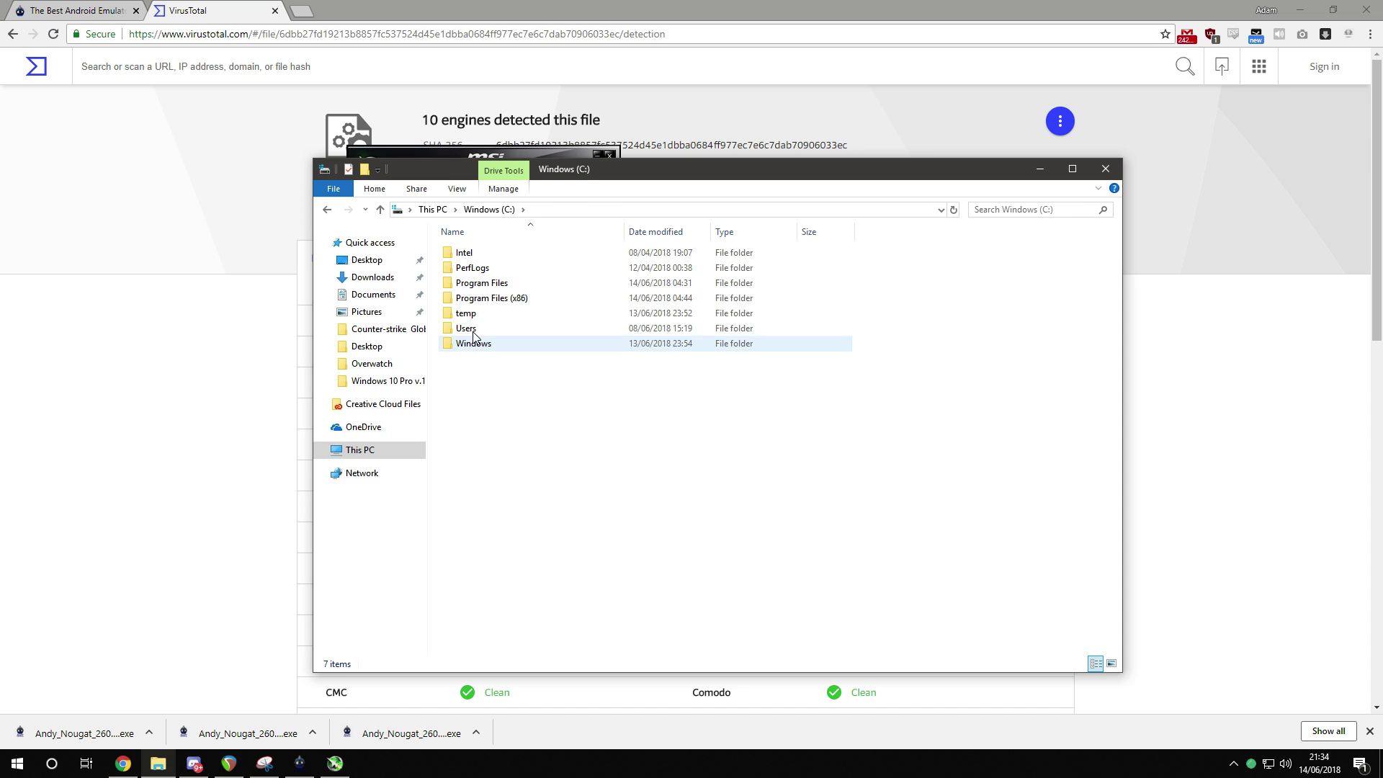
left_click(476, 272)
double_click(477, 282)
scroll(550, 374, "down", 1)
left_click(550, 375)
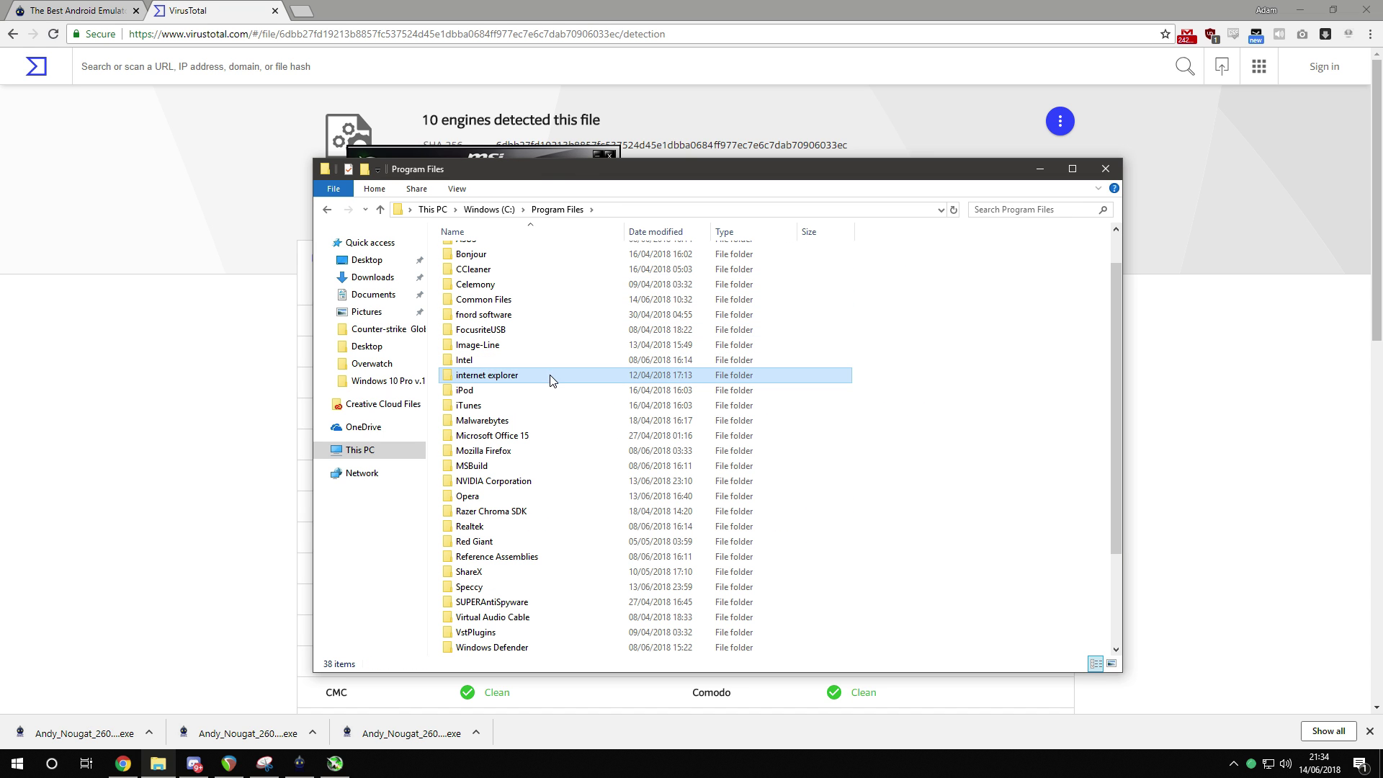
key("alt+Left")
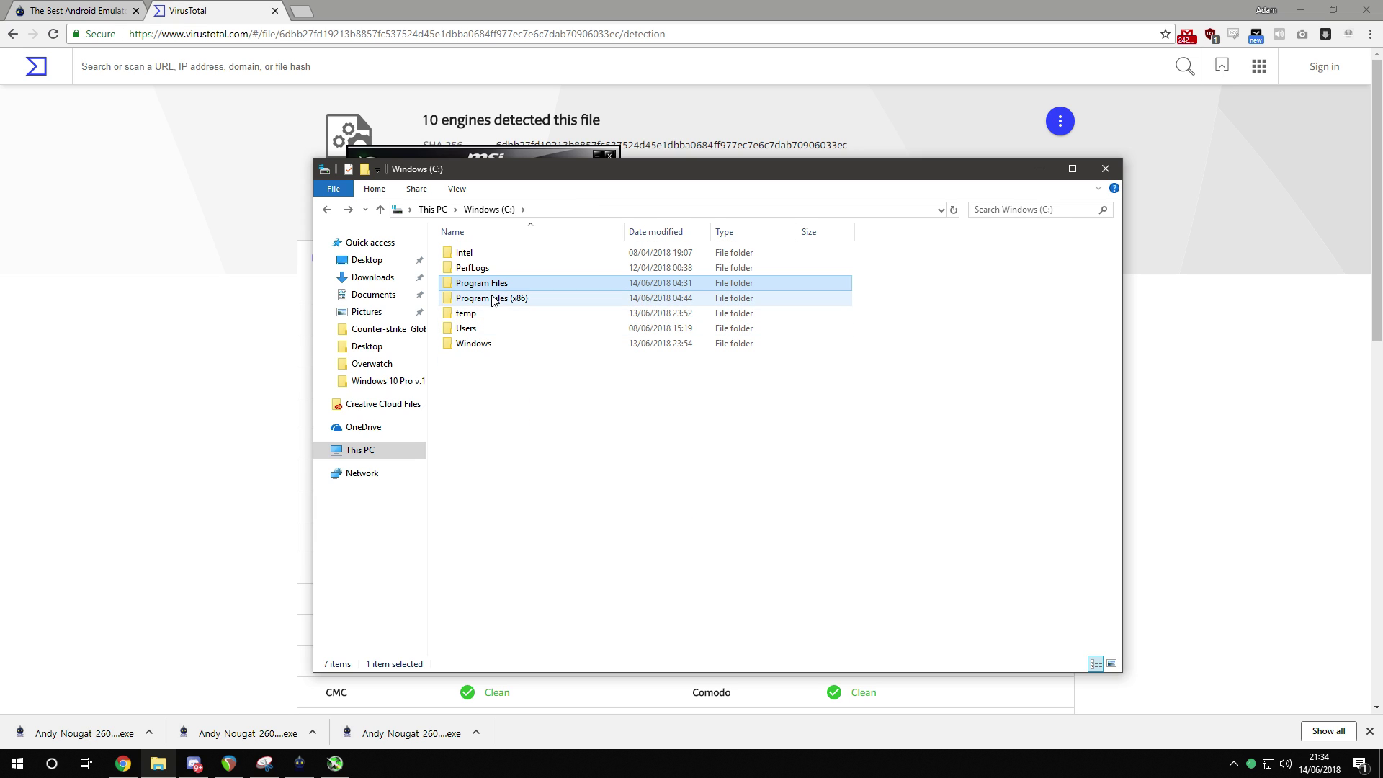
- Browse C:\Program Files (x86) down to the U folders, then close File Explorer
double_click(494, 297)
left_click(516, 362)
key("u")
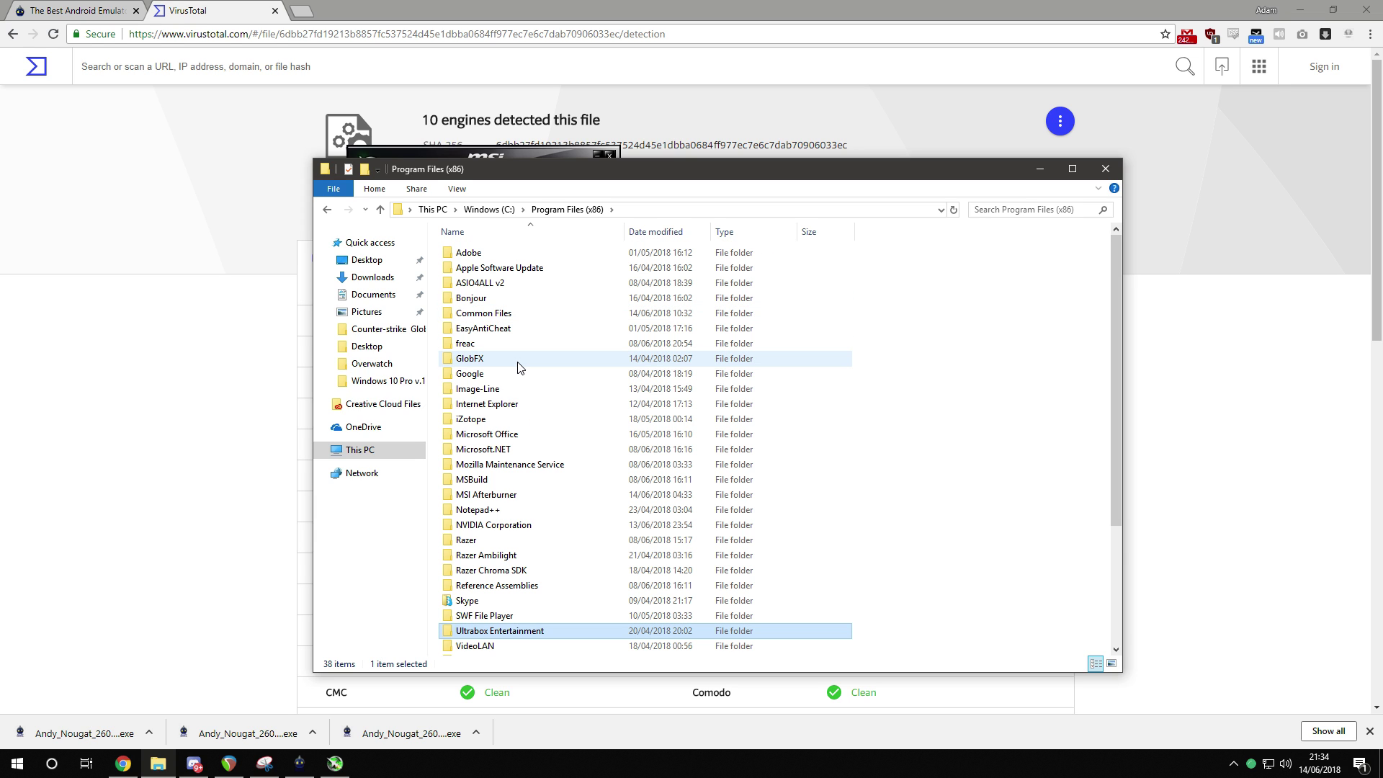
scroll(519, 369, "down", 1)
key("alt+Left")
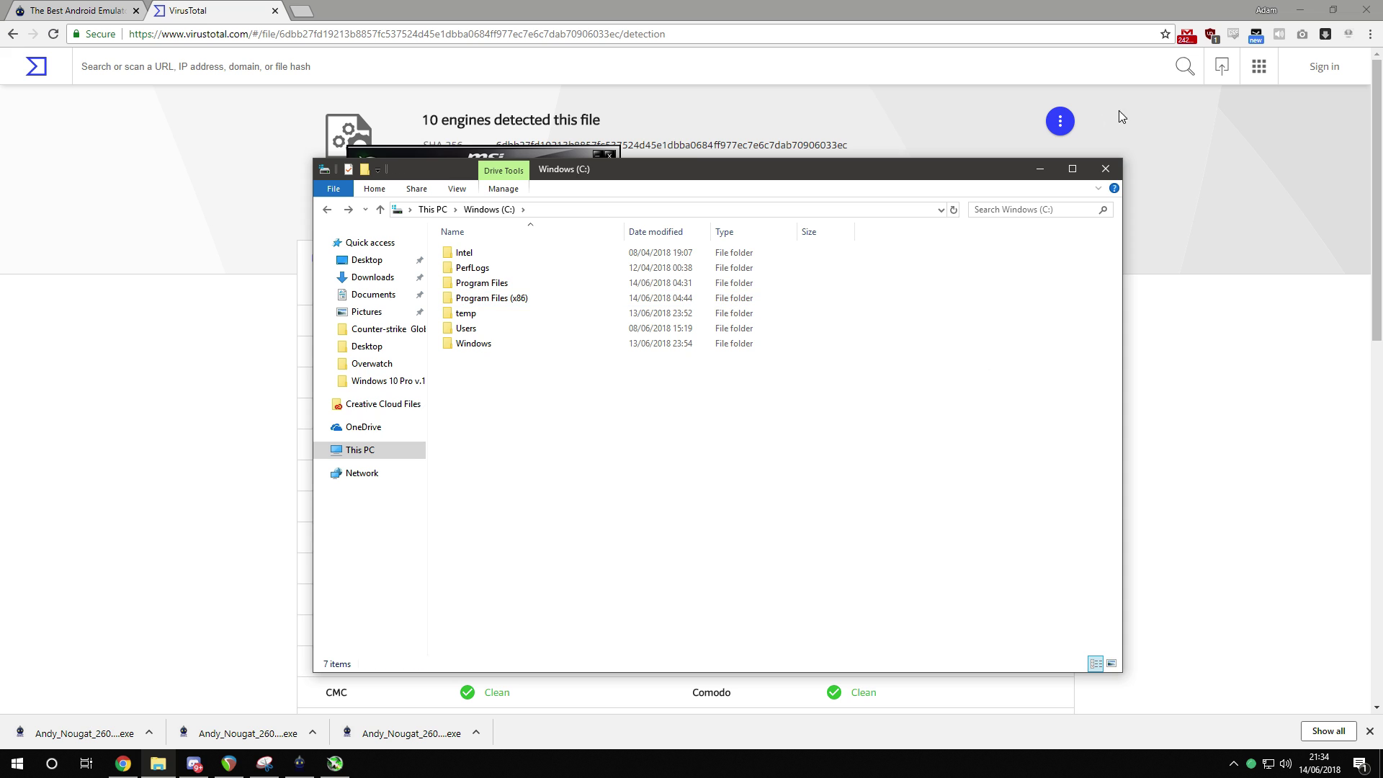
left_click(1105, 169)
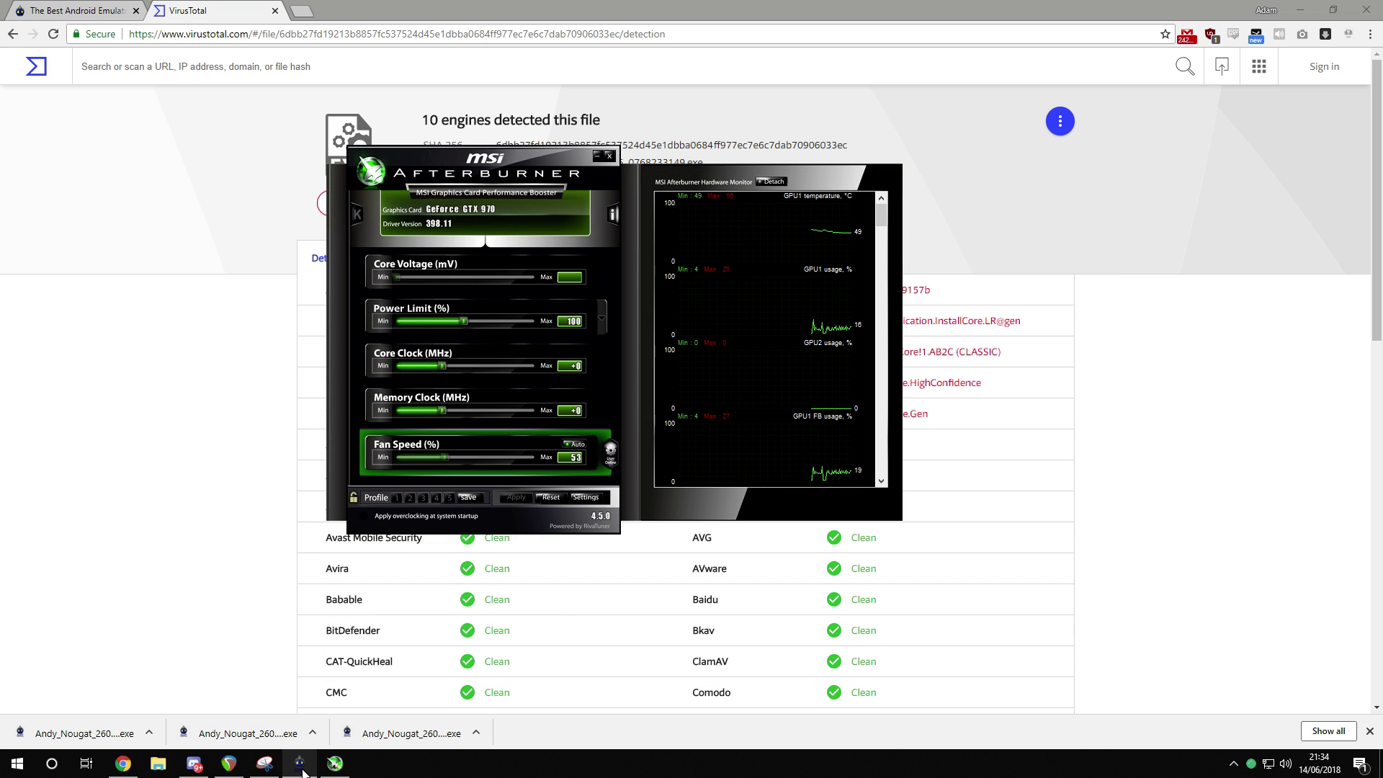
- Close MSI Afterburner, then run the Andy_Nougat installer from Downloads as administrator
left_click(597, 157)
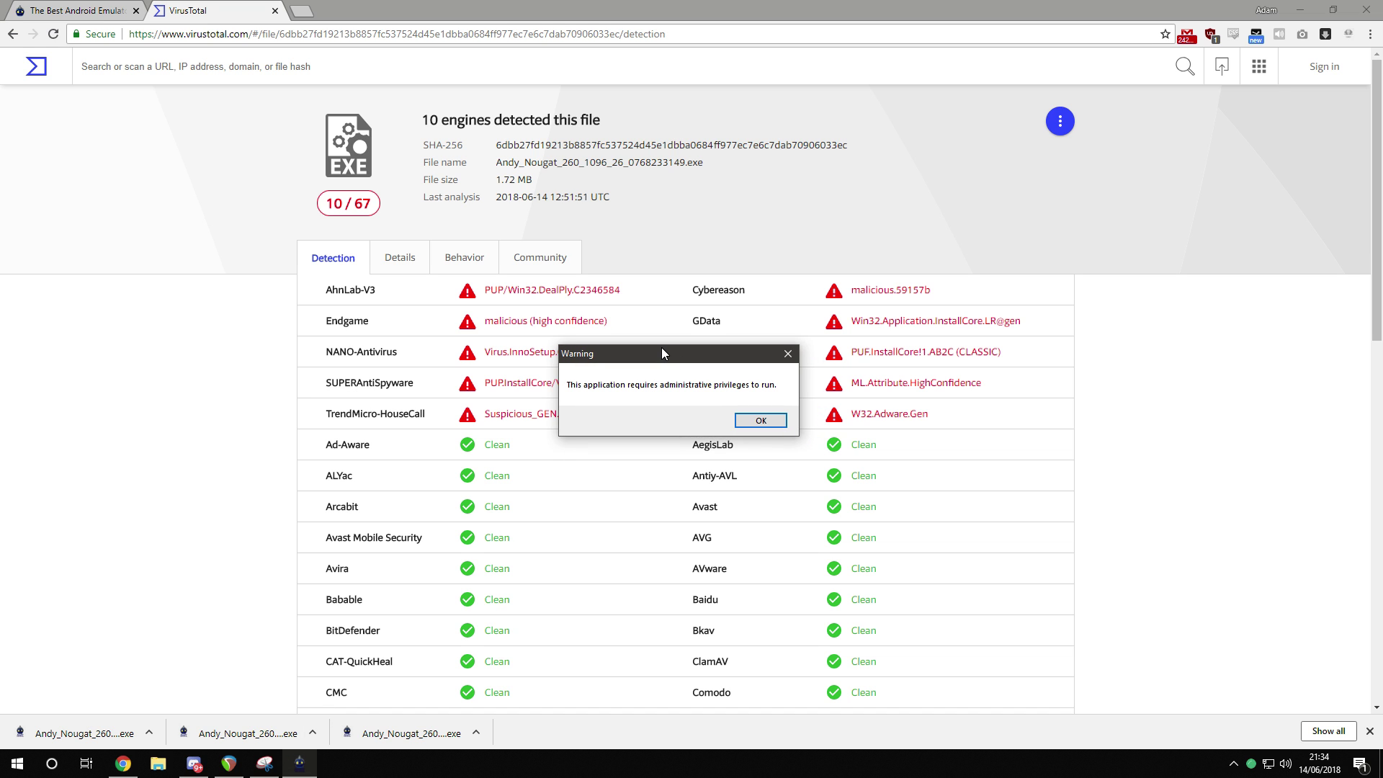
left_click(760, 420)
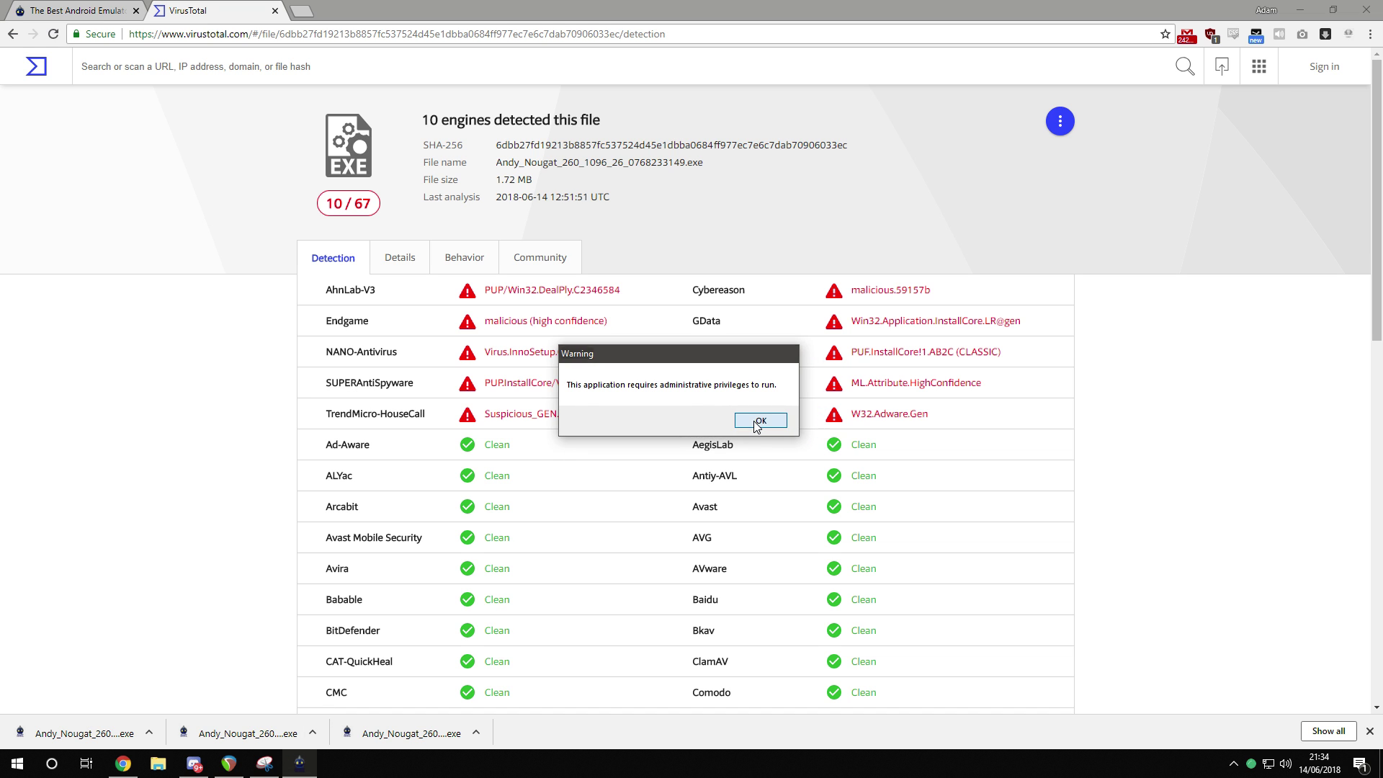
right_click(387, 741)
left_click(439, 700)
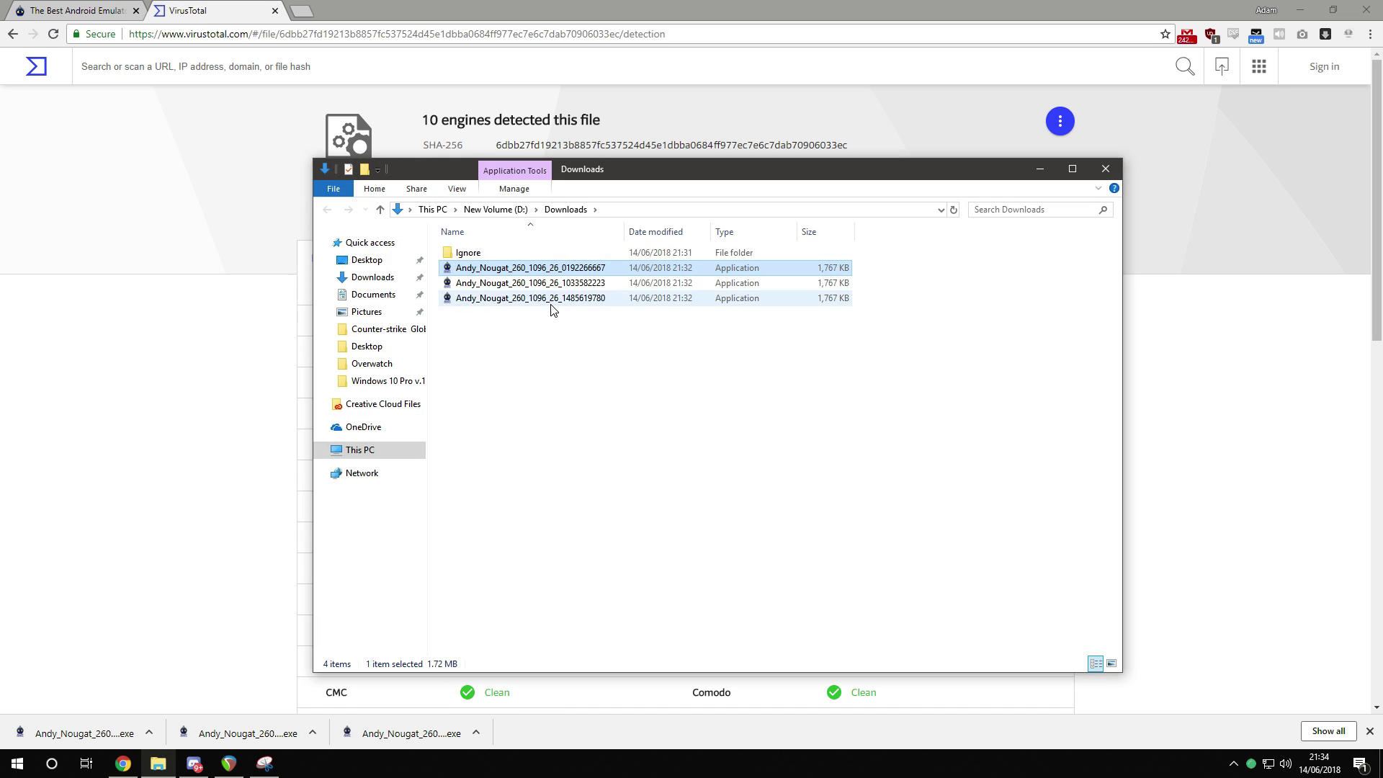
right_click(522, 270)
left_click(569, 289)
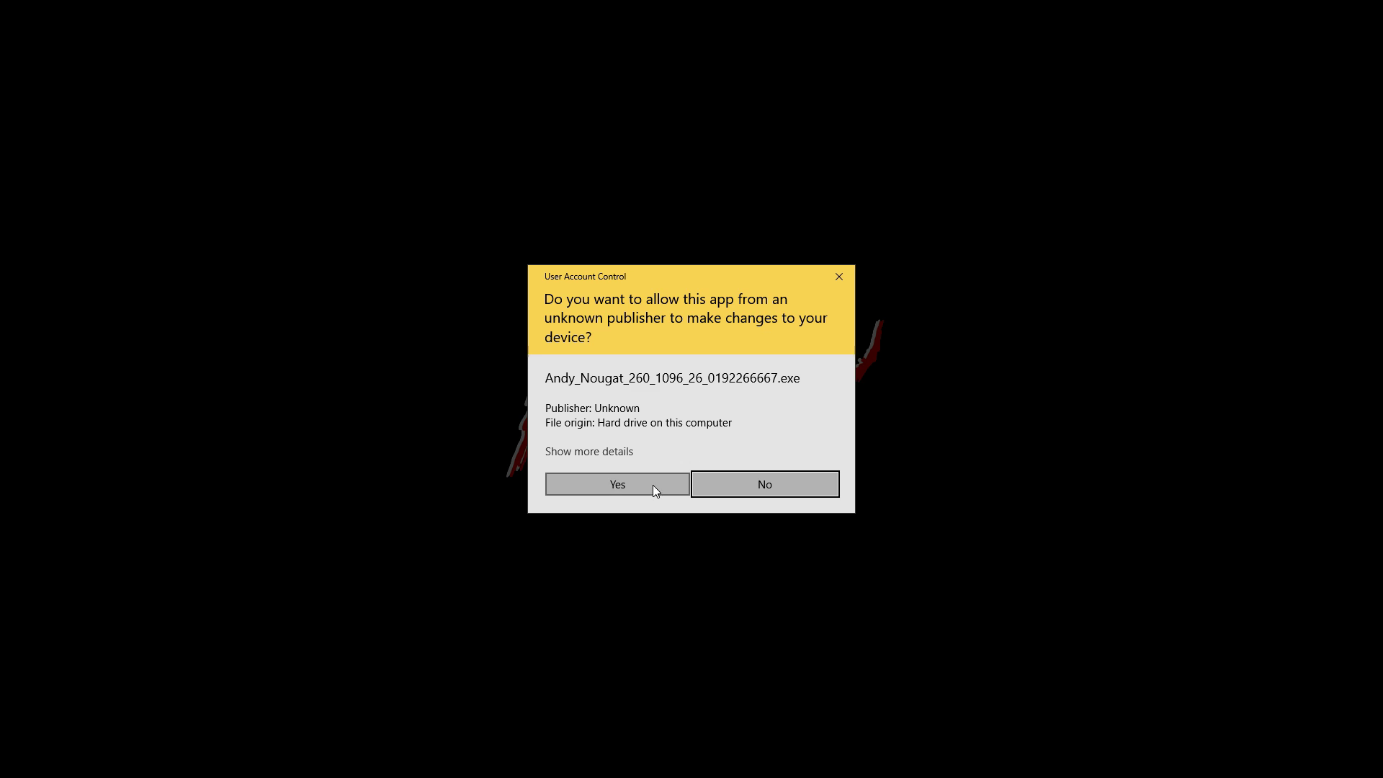
left_click(653, 486)
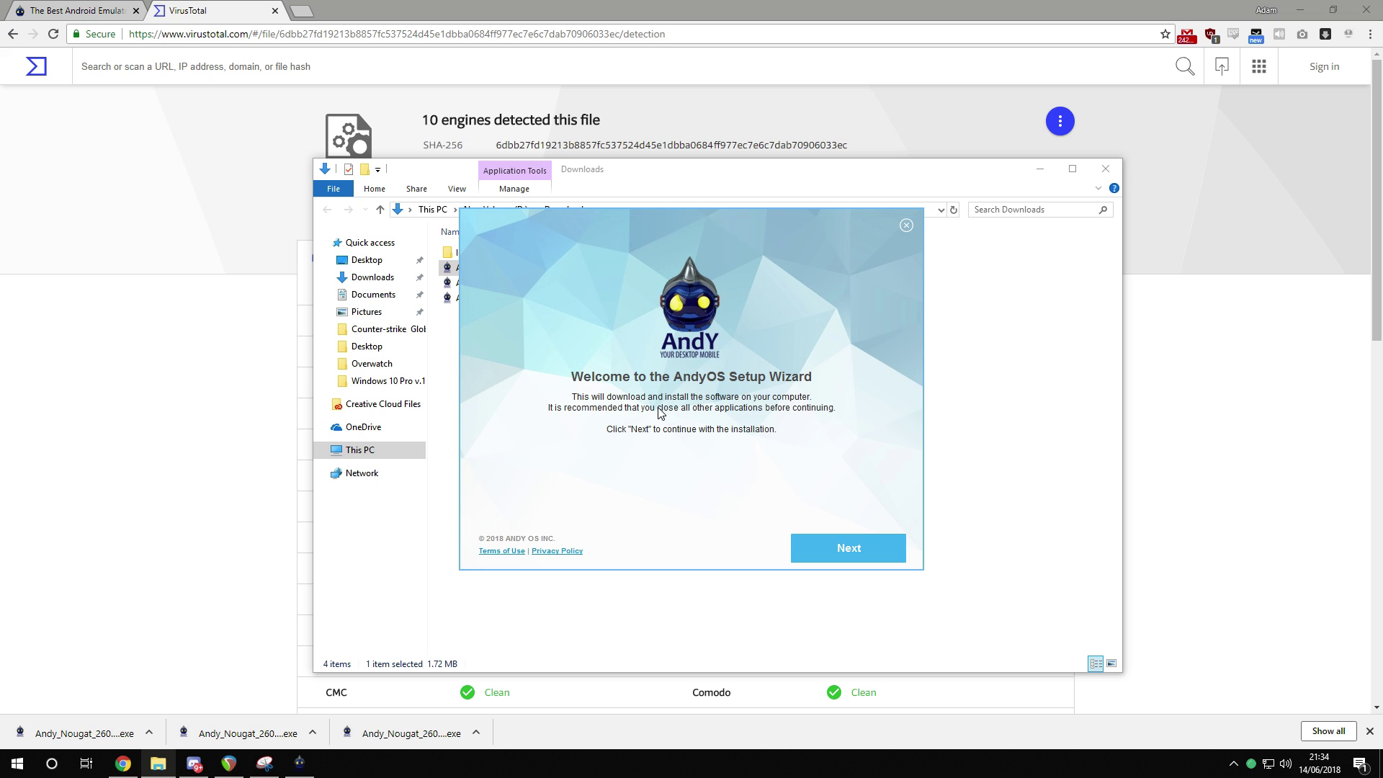
- Move past the welcome page, decline the Yahoo Search offer, and minimise Chrome
left_click(826, 551)
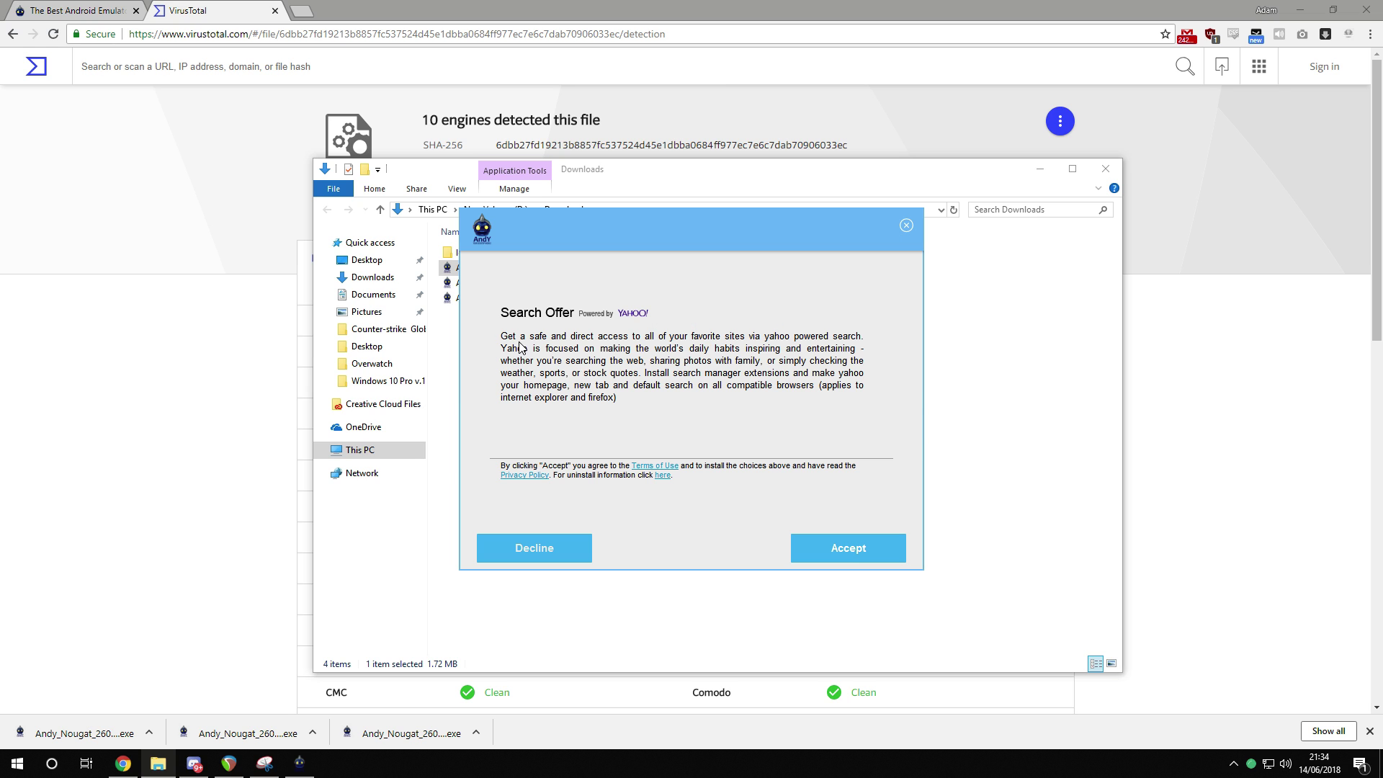
left_click(532, 552)
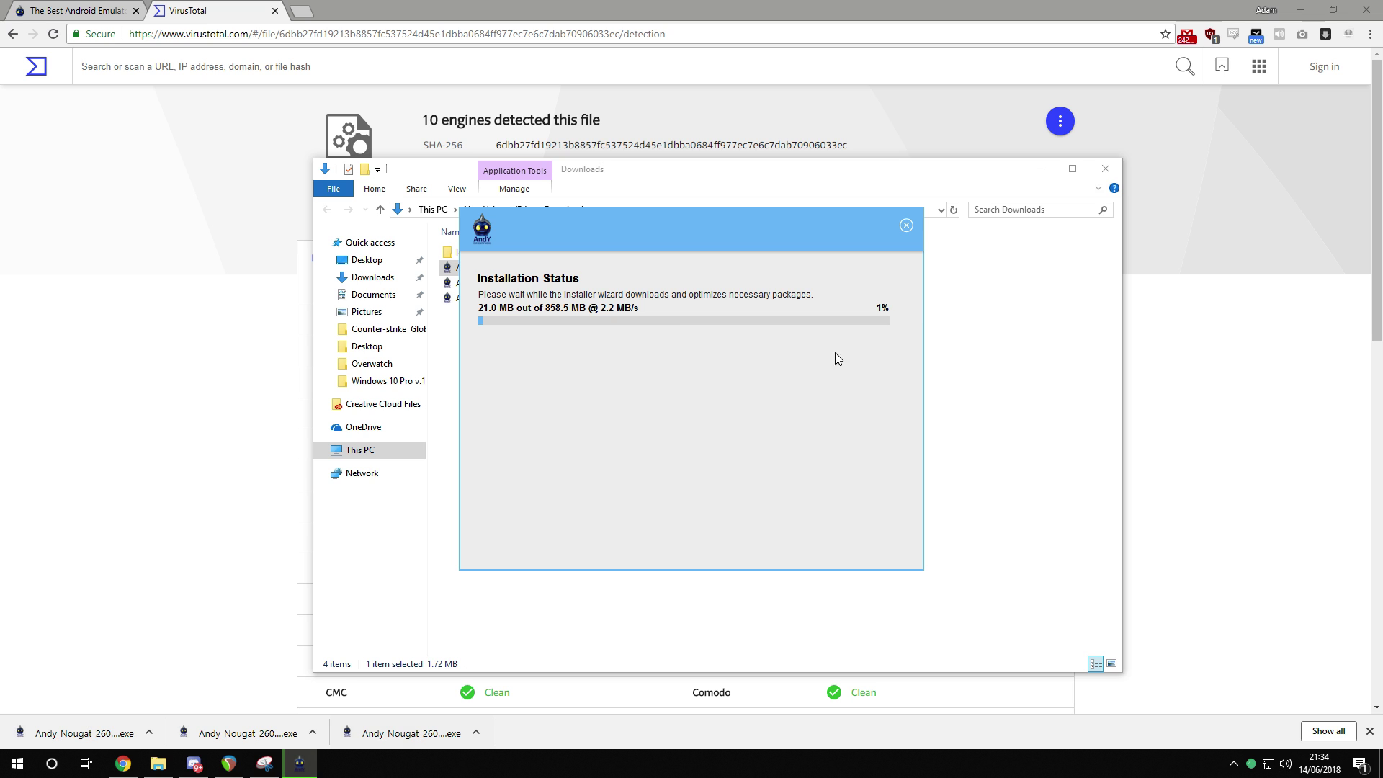
left_click(1300, 9)
- Close REAPER's update notice and About dialog, minimise REAPER and Explorer, and reposition the installer
left_click(1293, 29)
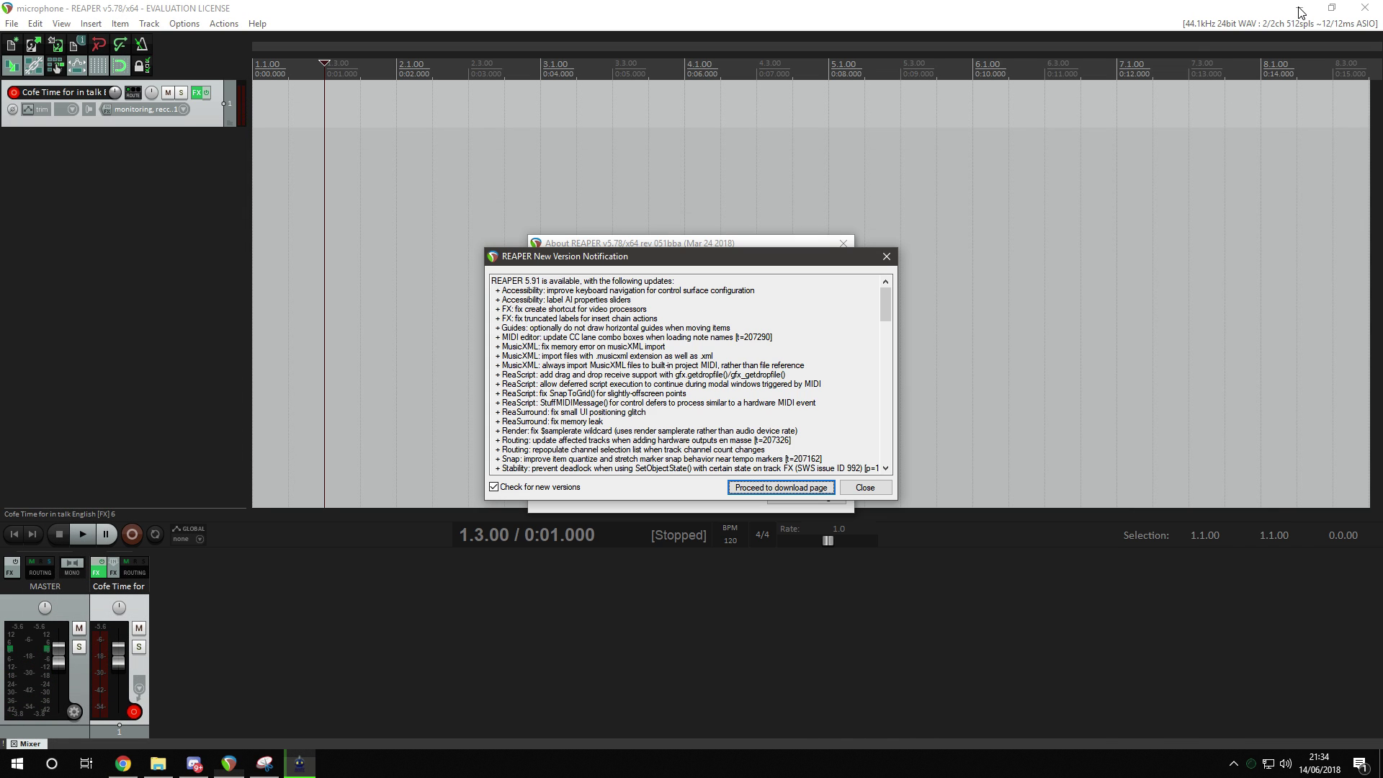
left_click(887, 256)
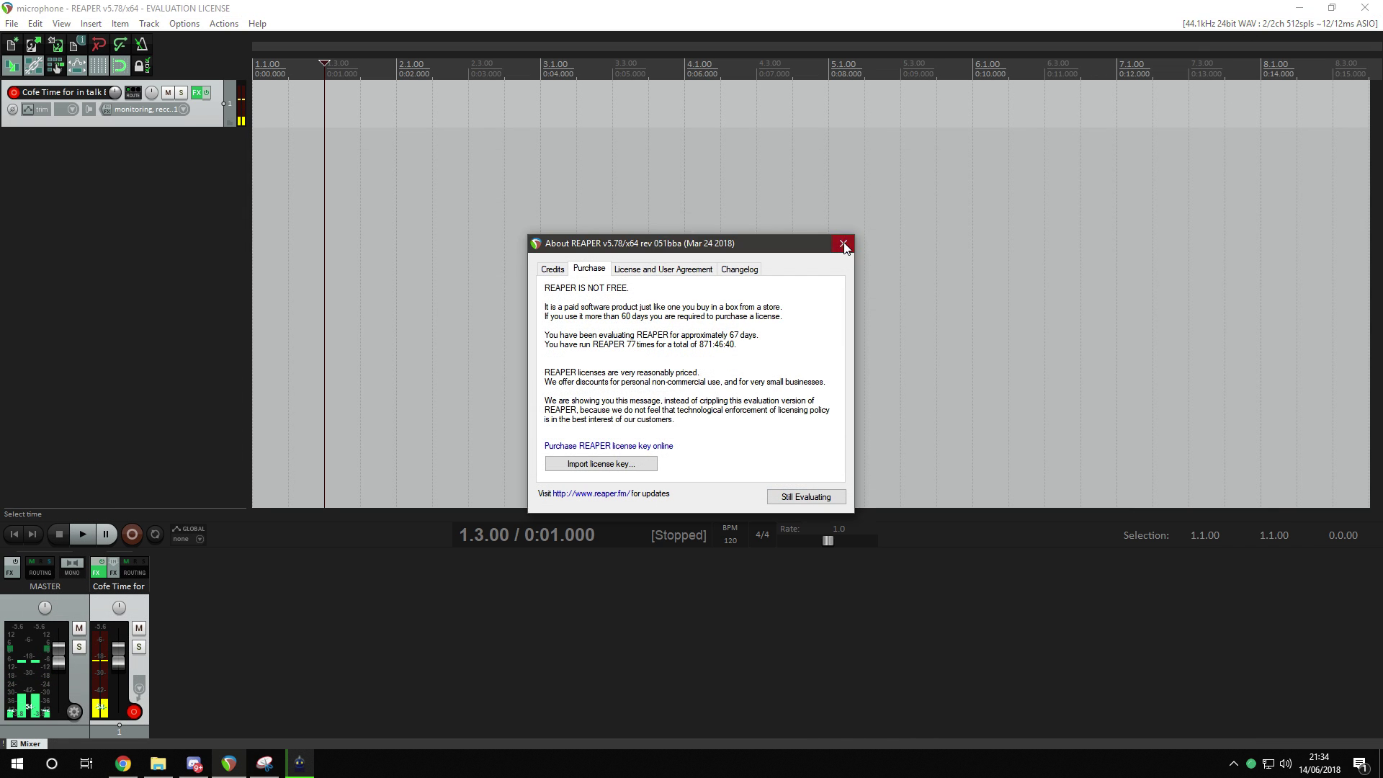
left_click(842, 242)
left_click(1299, 8)
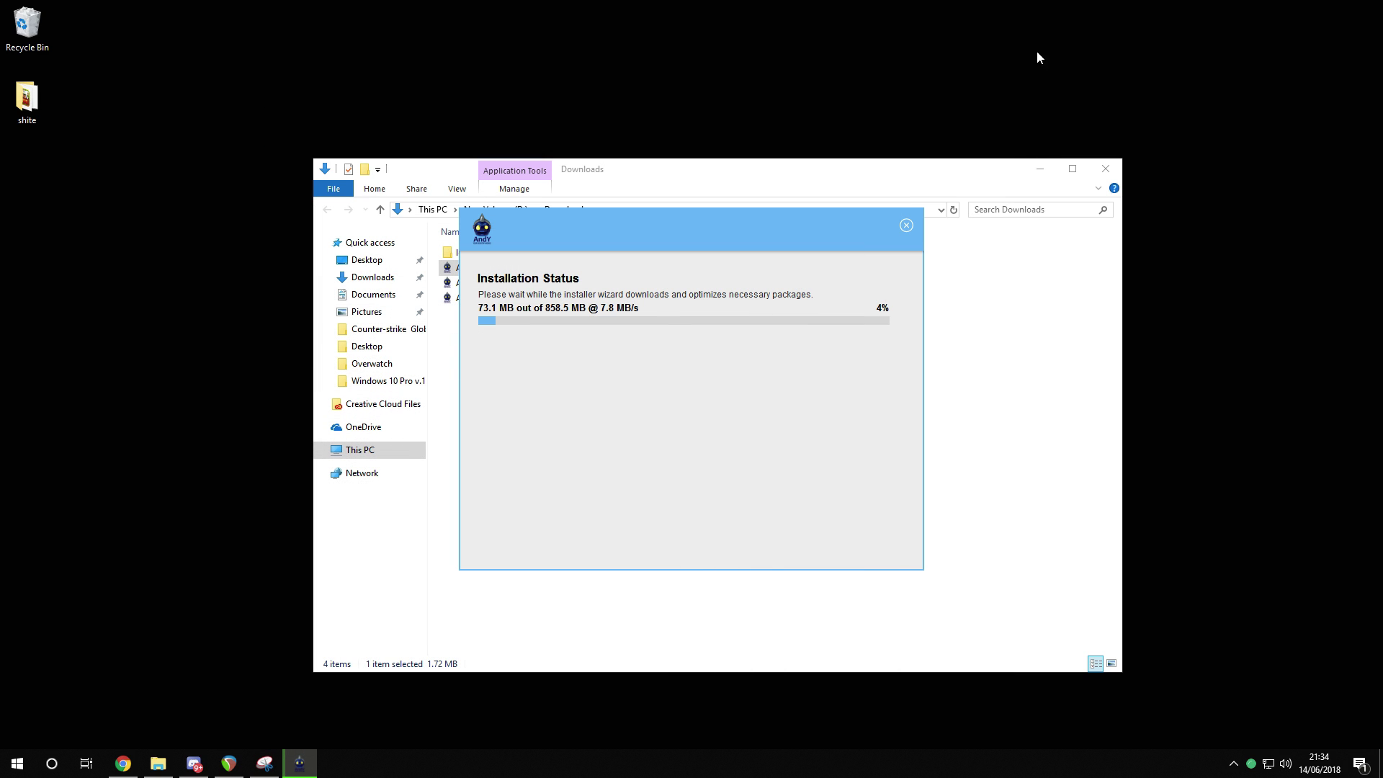
left_click(1040, 167)
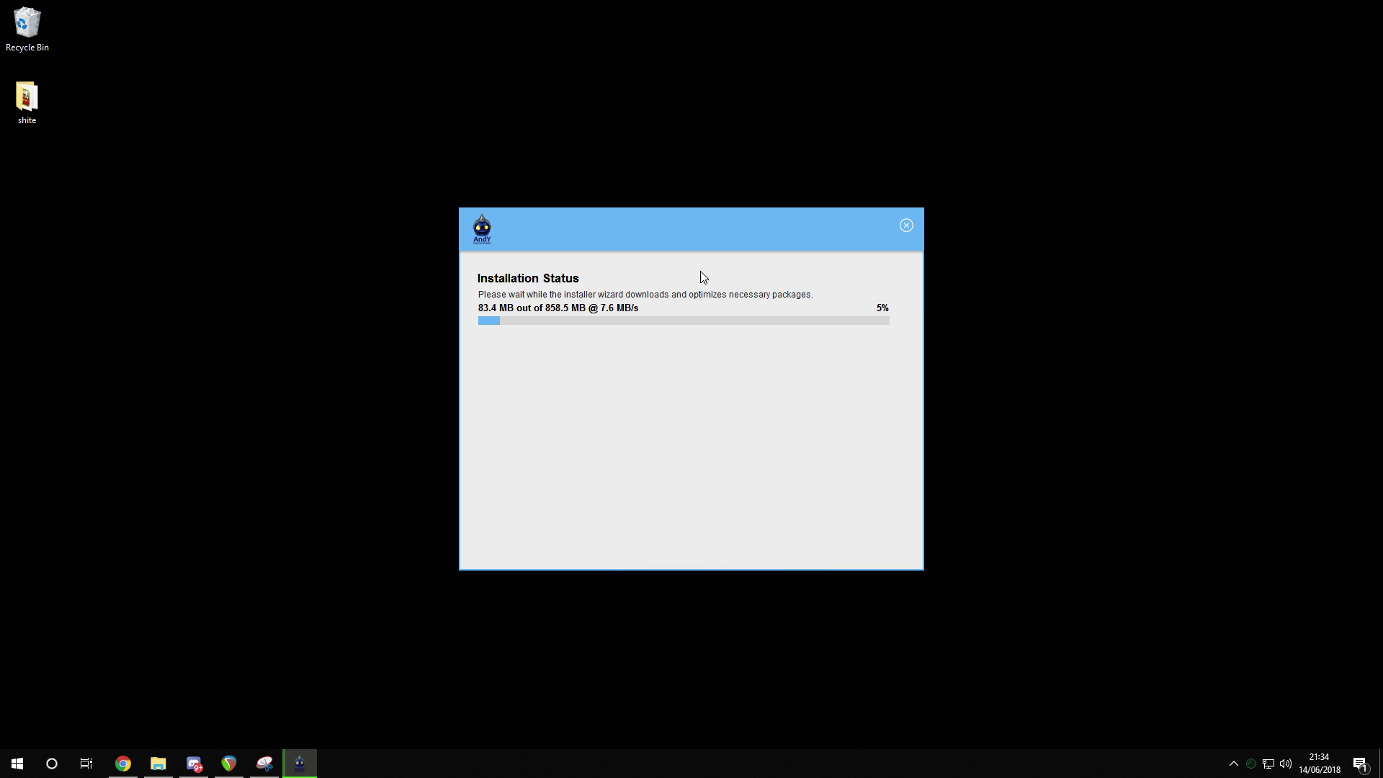
left_click_drag(674, 219, 717, 200)
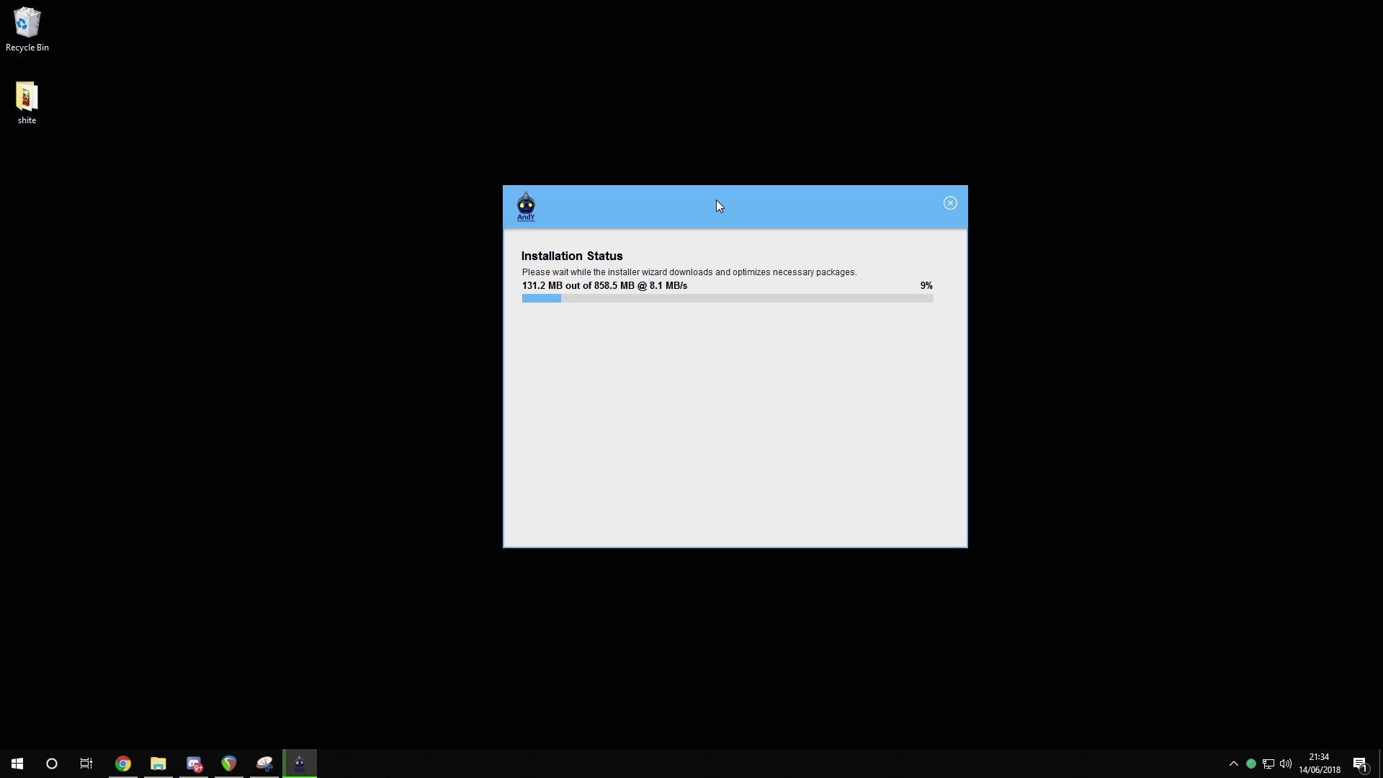
- Empty the Recycle Bin, permanently deleting the AndyOS folder
right_click(36, 29)
left_click(79, 55)
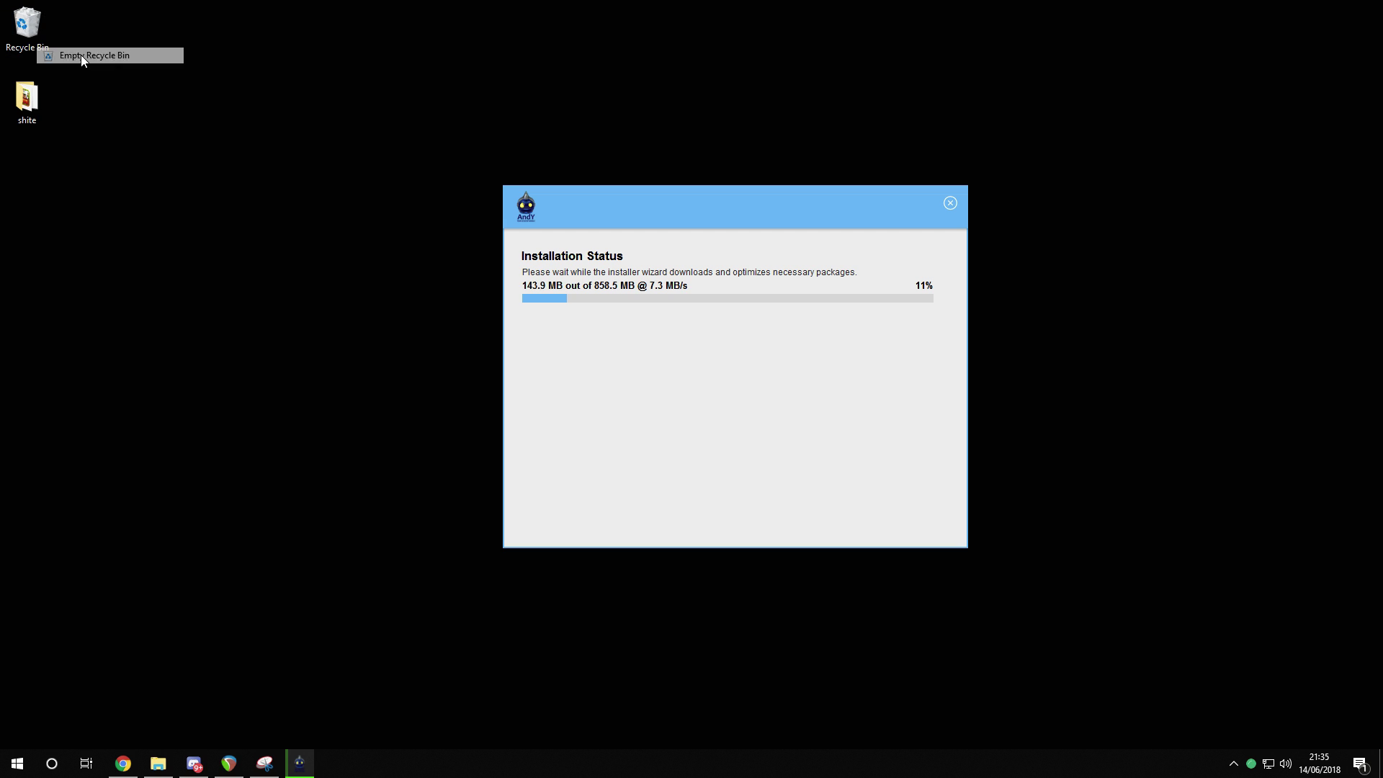
left_click_drag(687, 304, 675, 295)
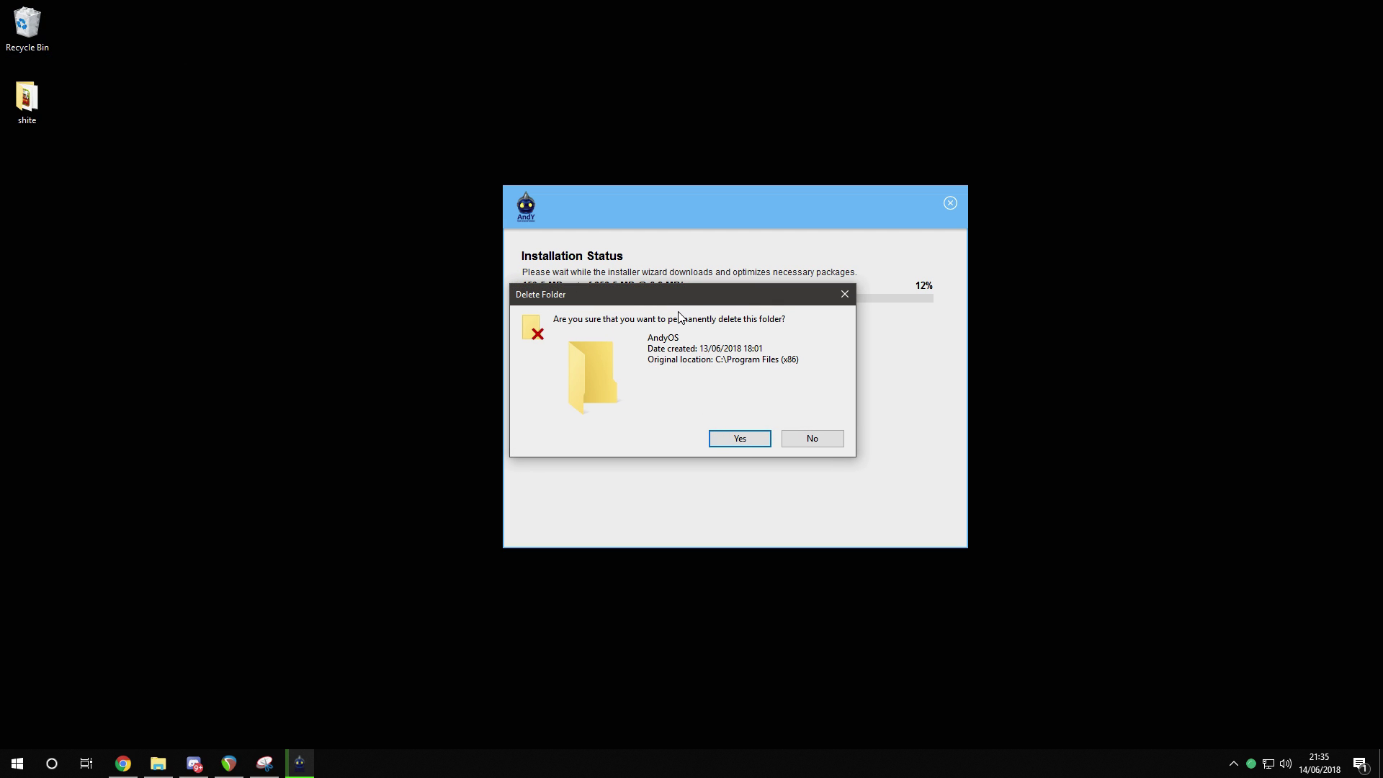
left_click(734, 436)
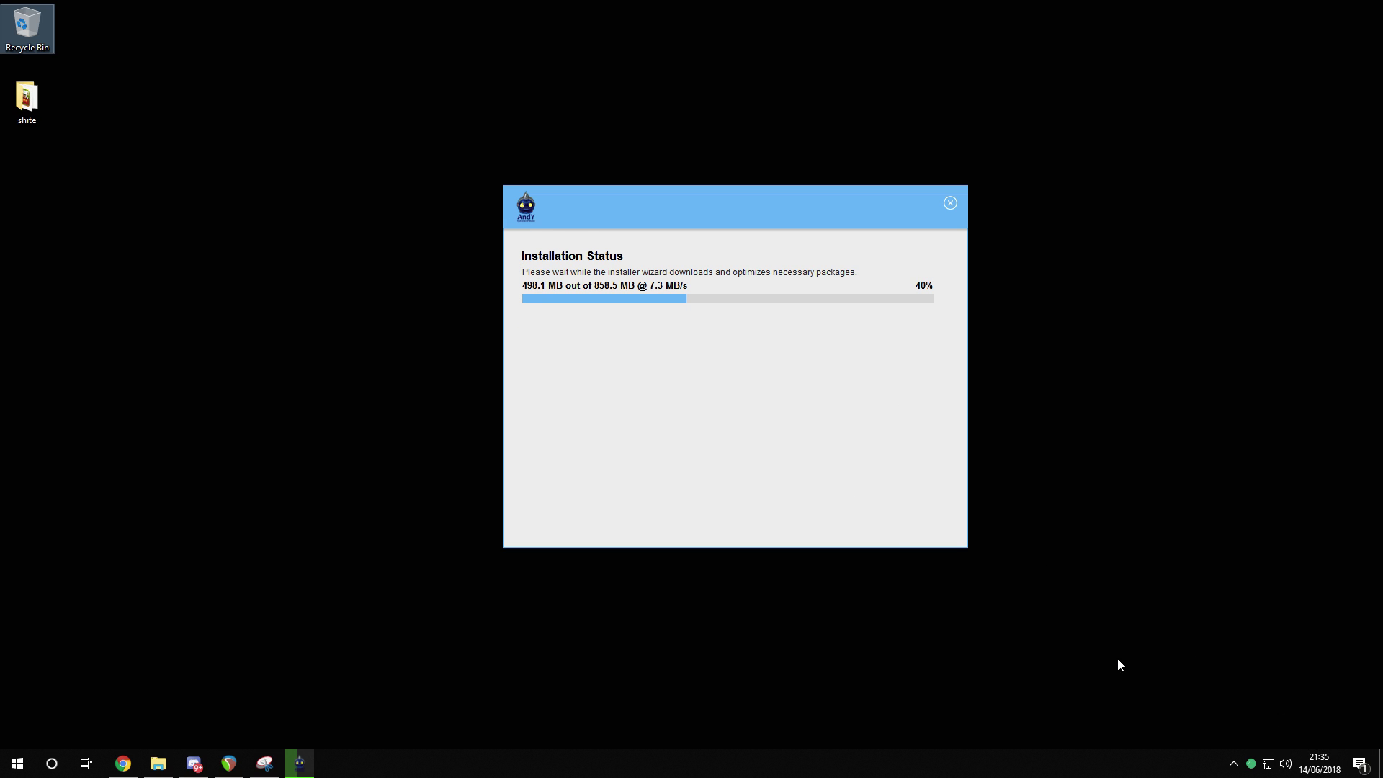
- Dismiss the calendar and clear all Windows notifications while the download continues
left_click(1336, 768)
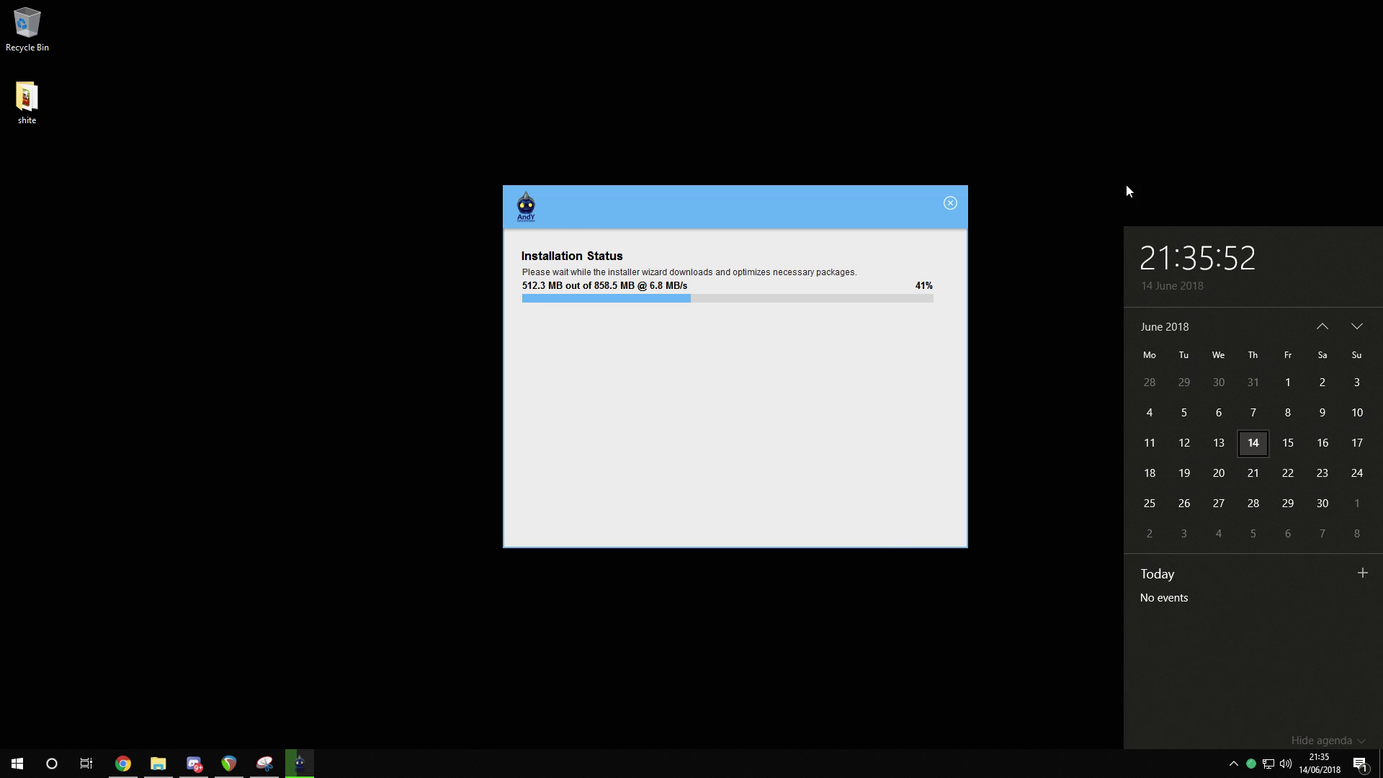
left_click(1099, 160)
left_click(1361, 768)
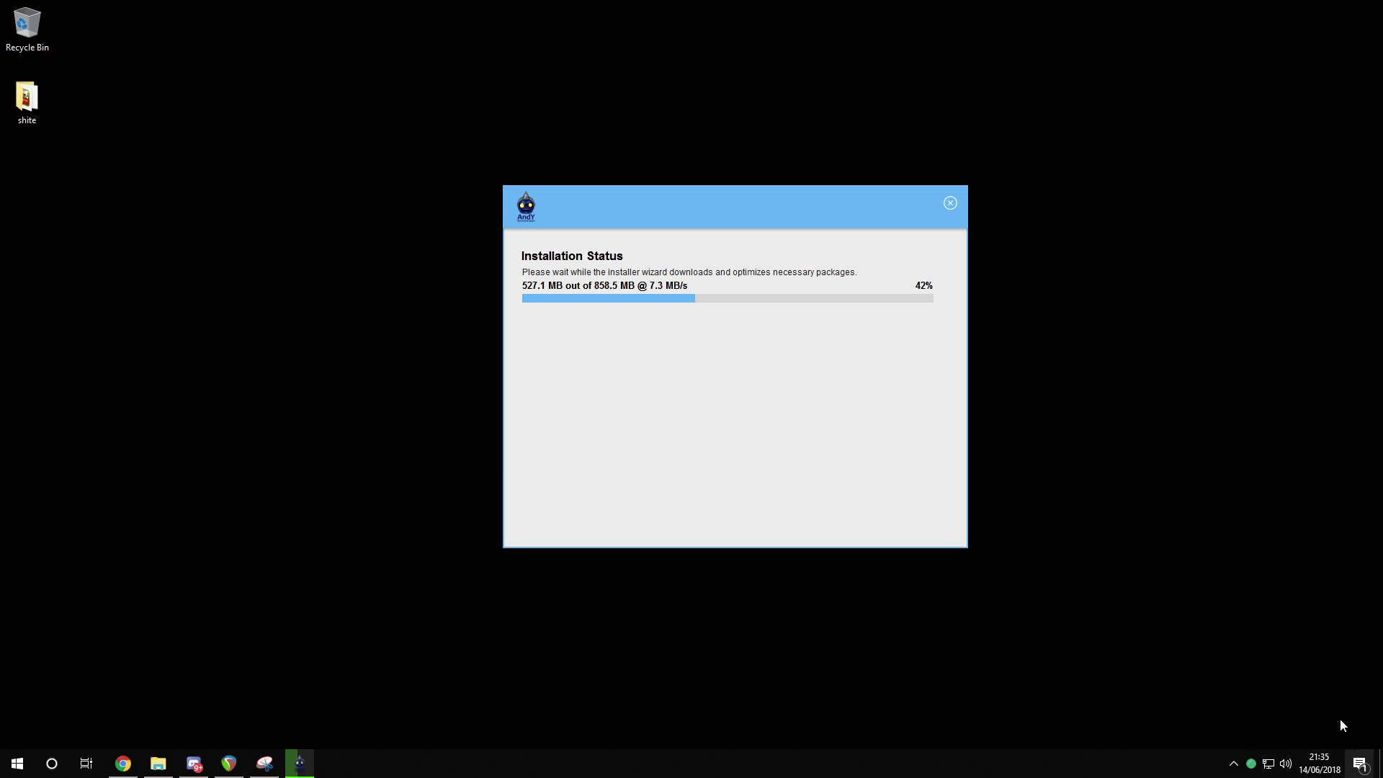
left_click(1351, 576)
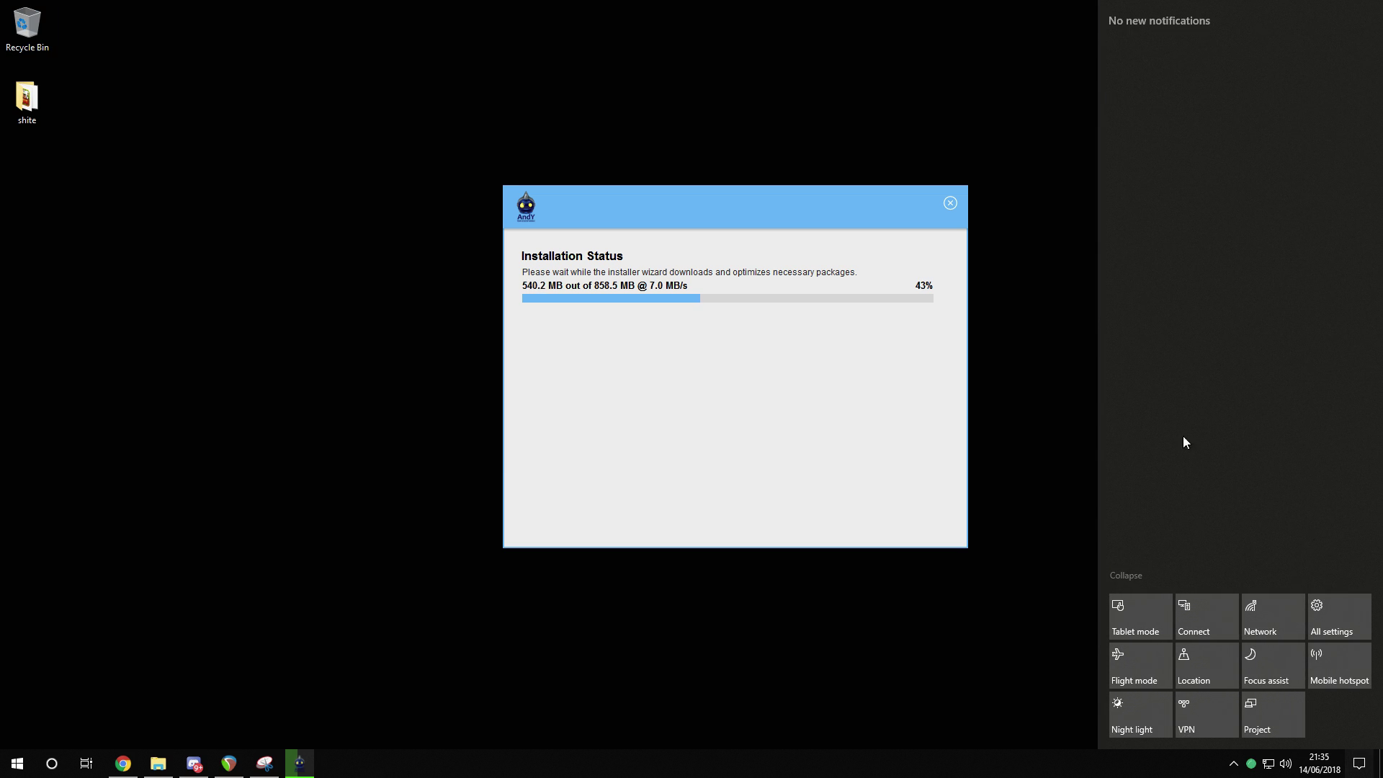
left_click(786, 223)
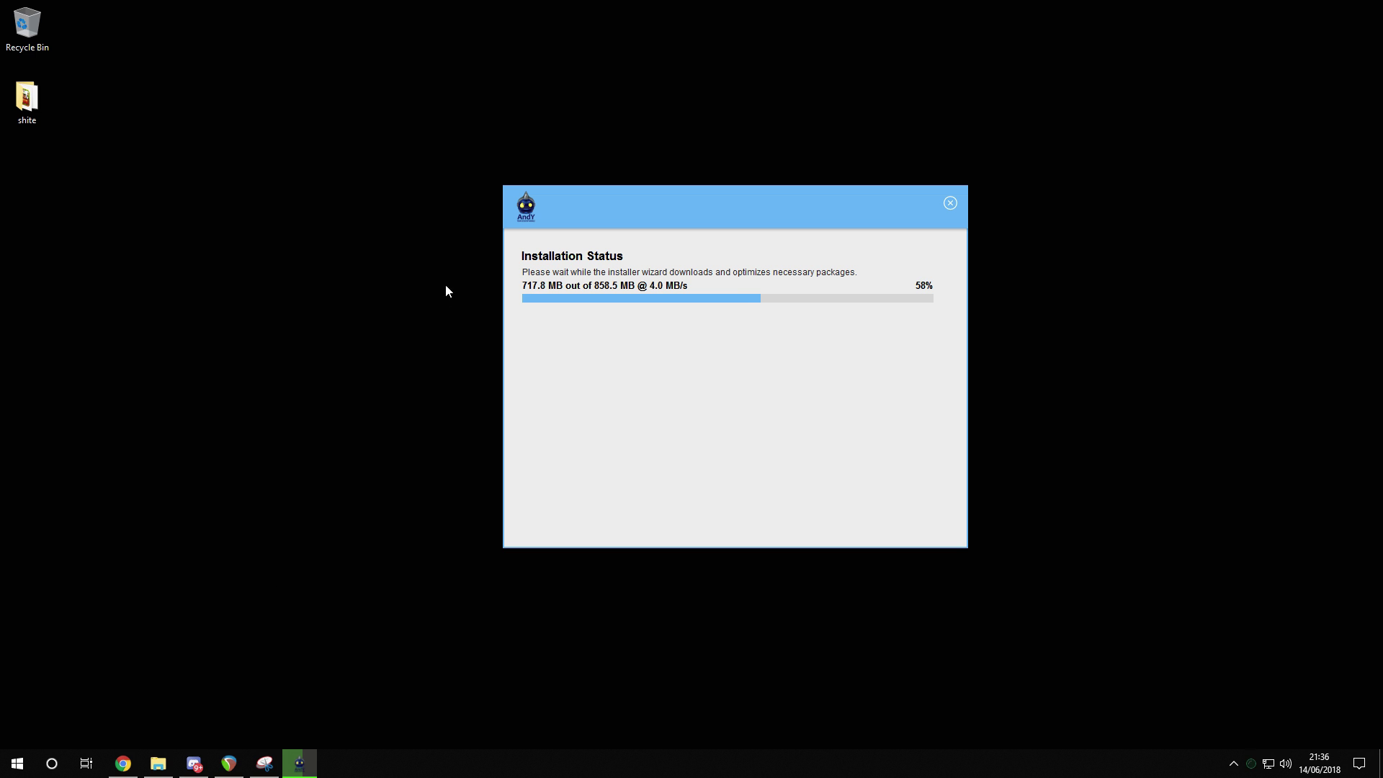
mouse_move(581, 198)
left_mouse_down()
mouse_move(483, 196)
mouse_move(631, 227)
mouse_move(577, 218)
left_mouse_up()
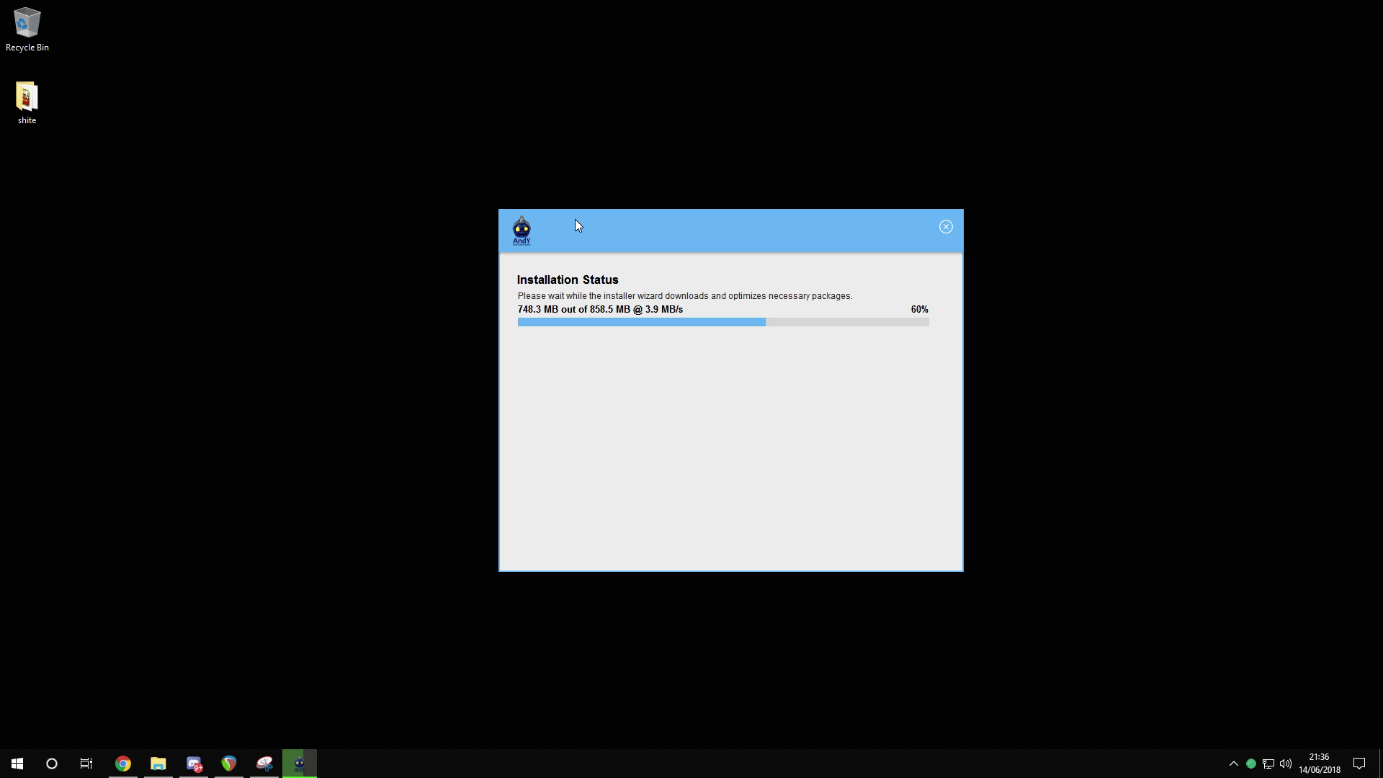
- Nudge the installer window and let the 858.5 MB download finish, reaching 73% installing
left_click_drag(576, 221, 574, 210)
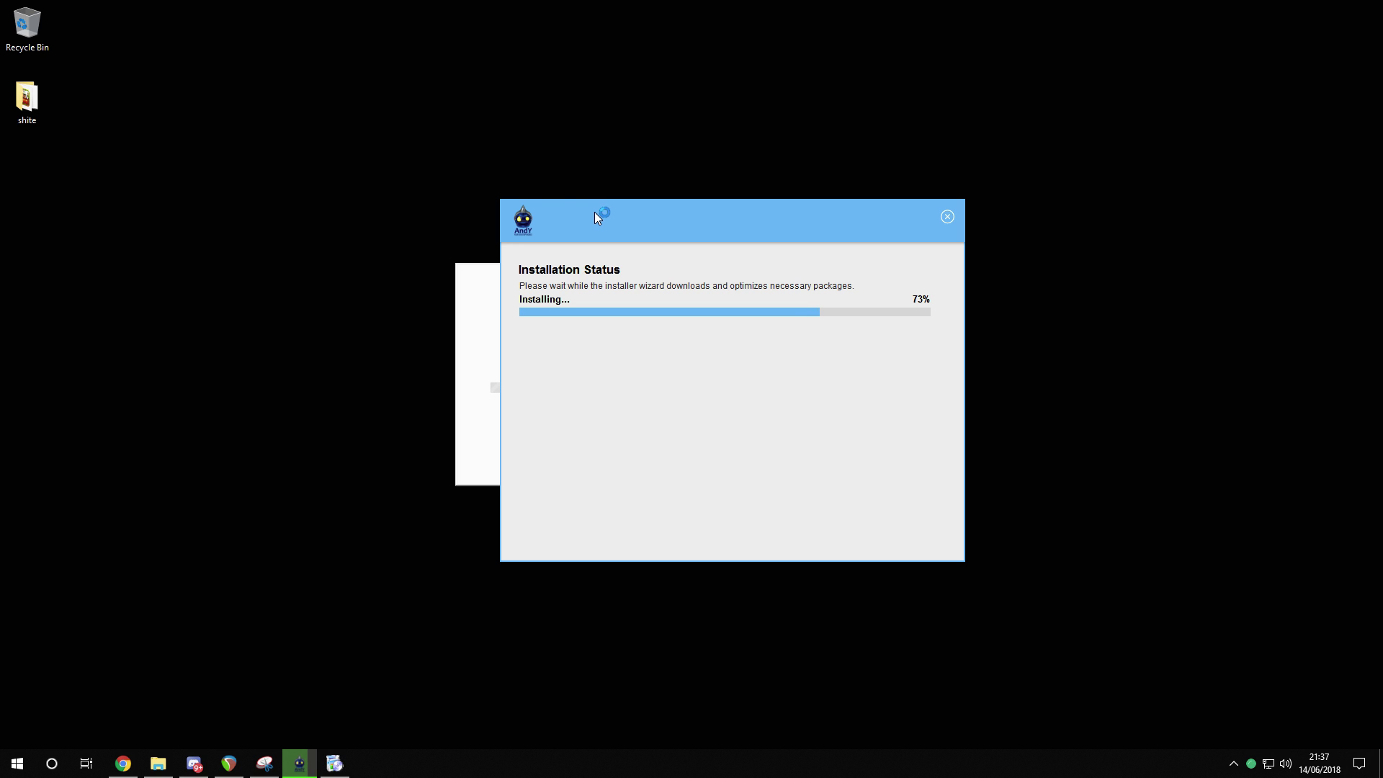
- Move the 'On your marks' splash and installer aside until setup closes, then view notifications
left_click_drag(482, 278, 852, 402)
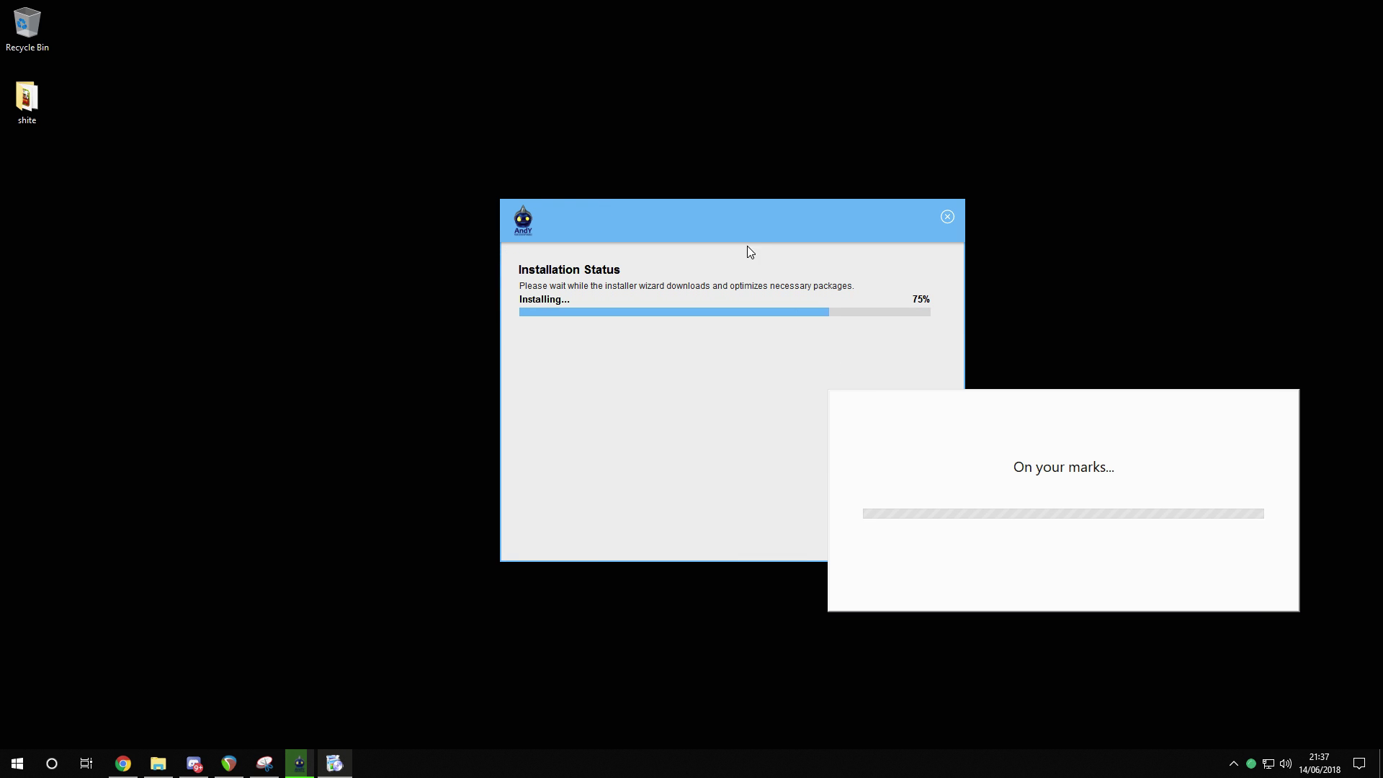
left_click_drag(748, 224, 545, 223)
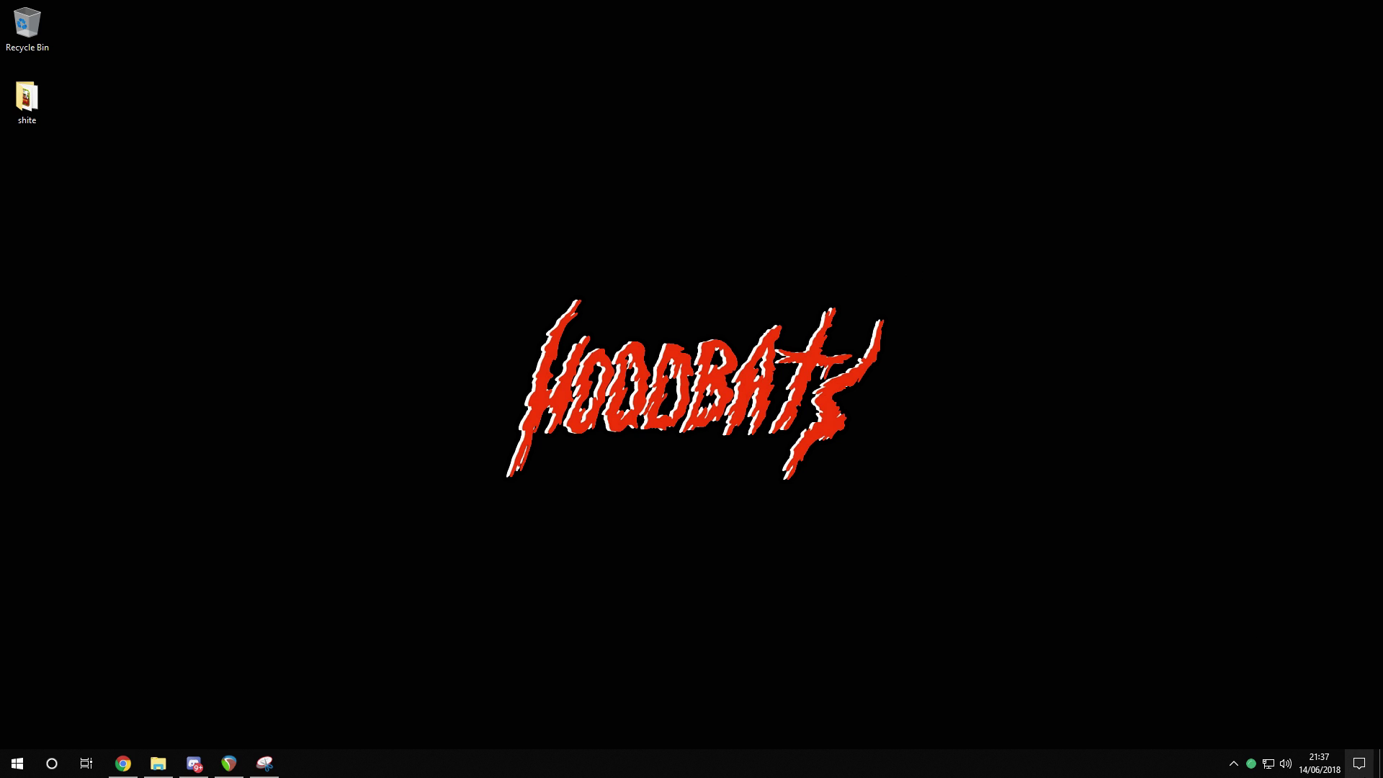
left_click(1359, 763)
- Dismiss the notifications panel and open File Explorer at This PC
left_click(968, 256)
left_click(1231, 764)
left_click(157, 763)
left_click(358, 452)
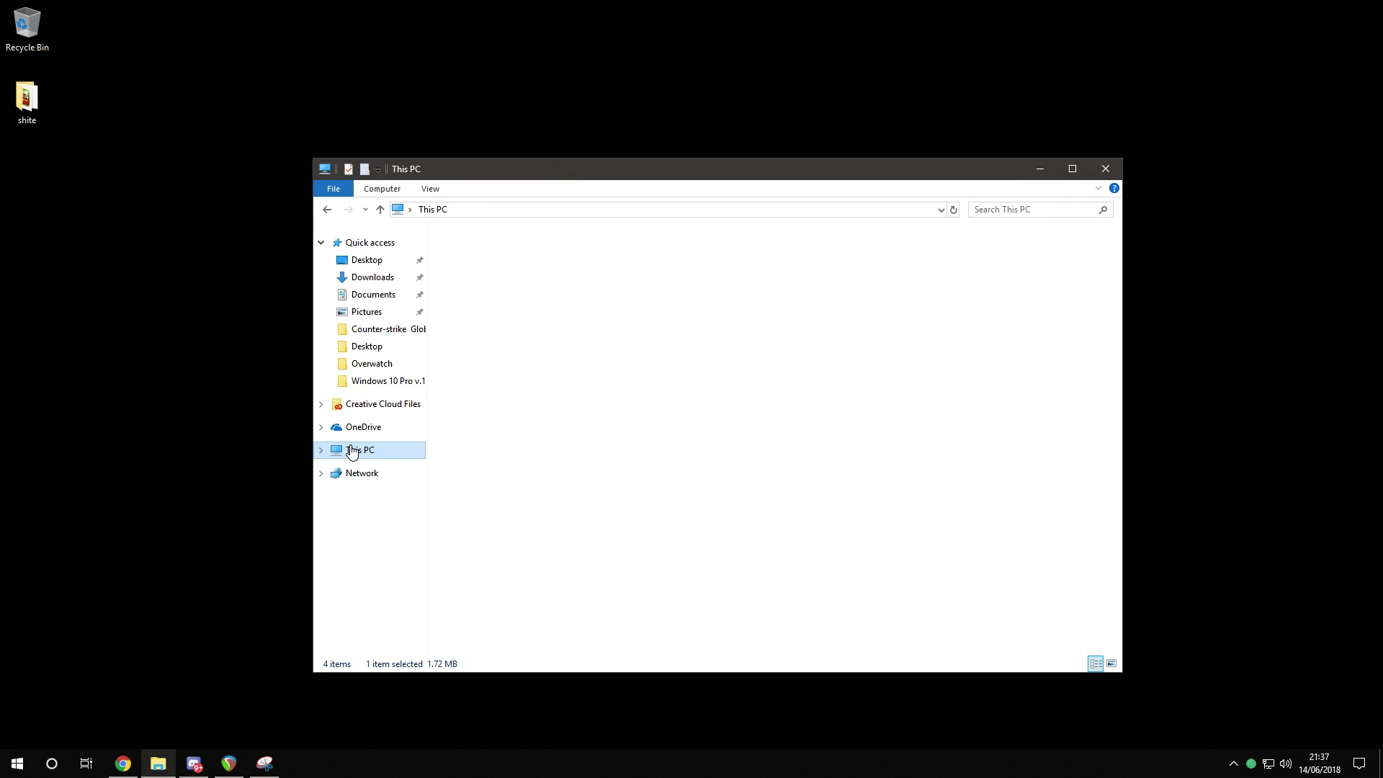
left_click(564, 420)
left_click(791, 521)
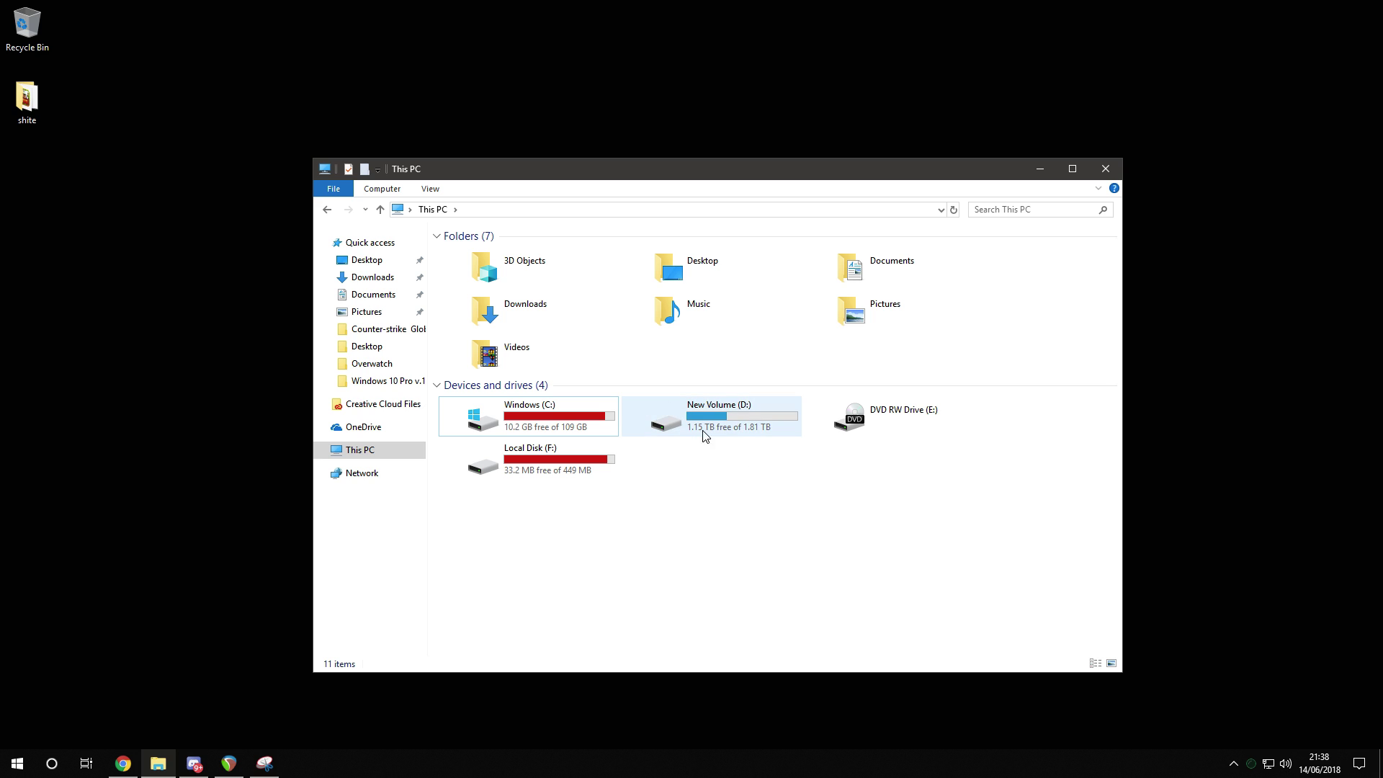
- Go to %appdata% (Roaming) and step up through AppData to the user profile folder
left_click(484, 210)
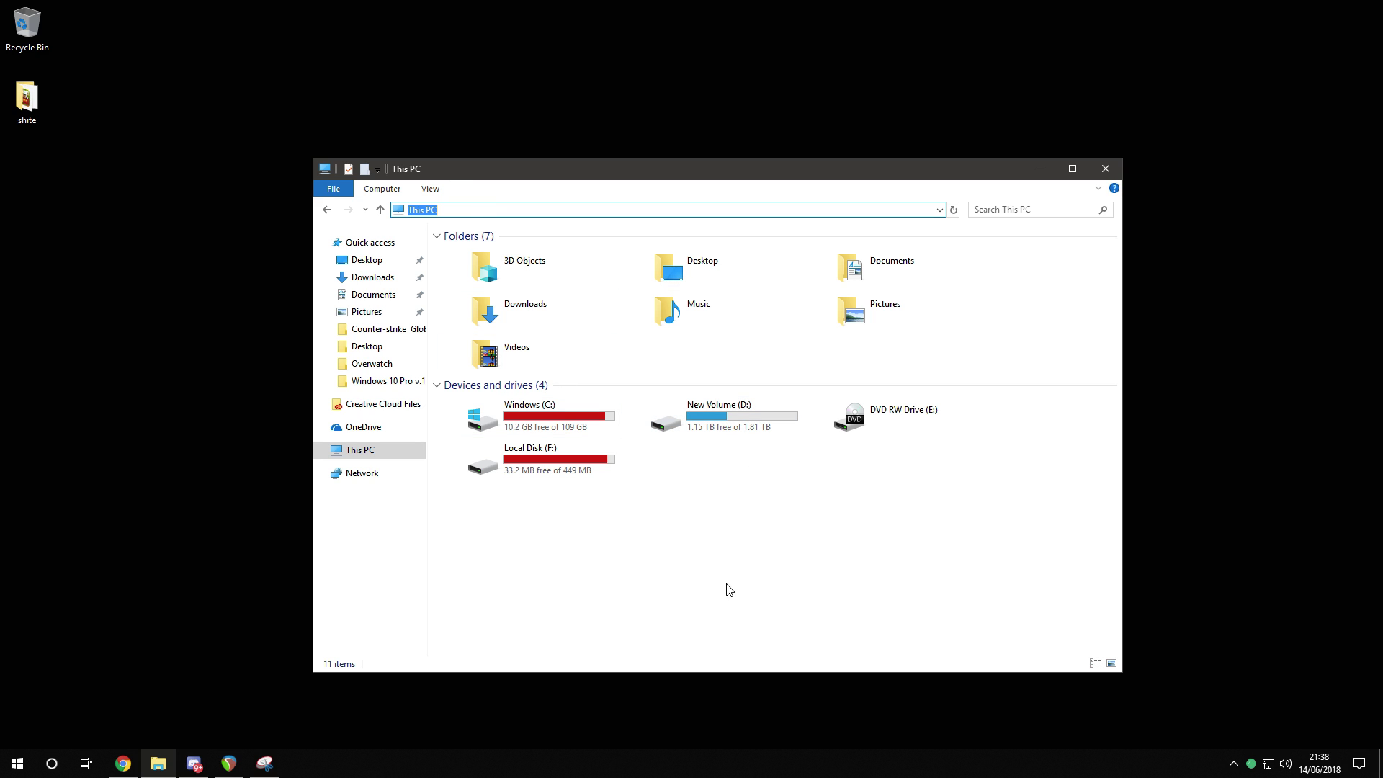
type("%appdata%")
key("Return")
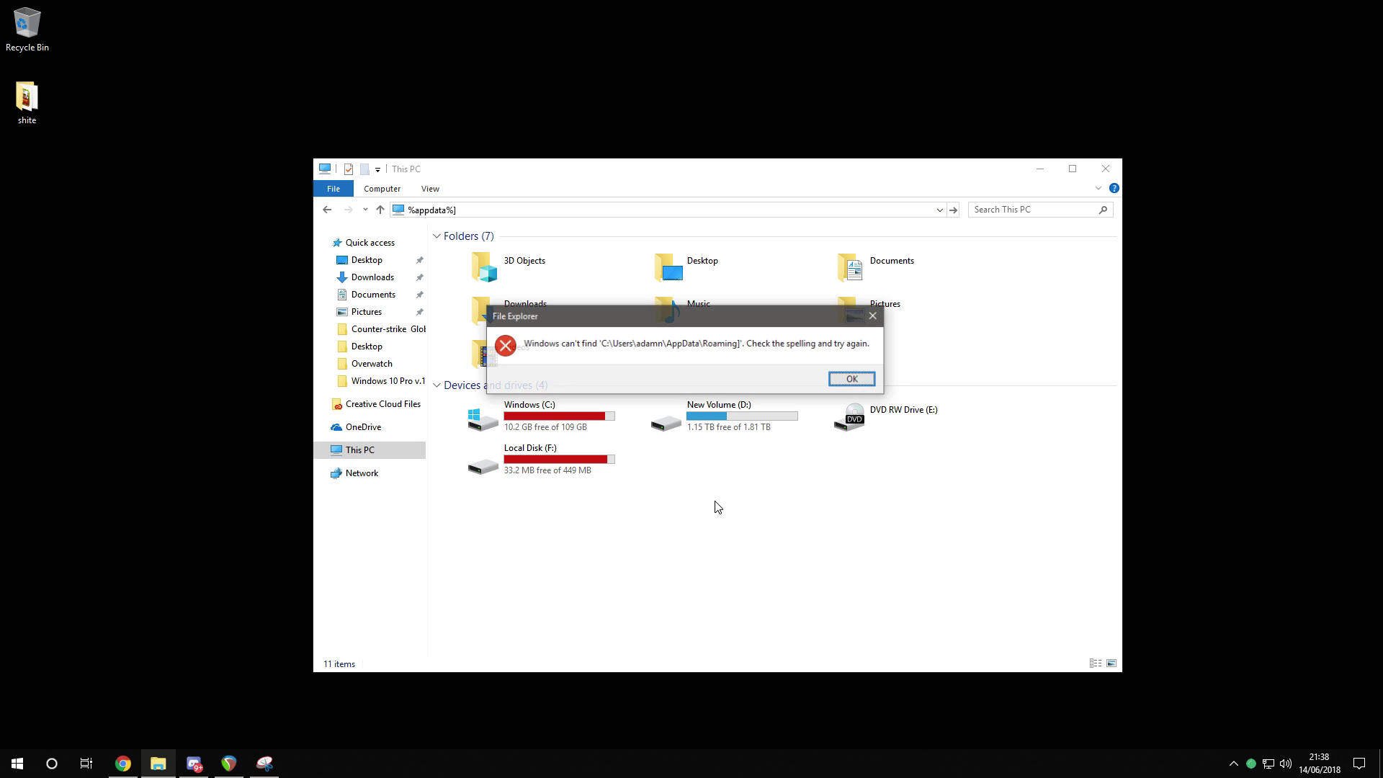
key("Return")
left_click(483, 209)
key("Return")
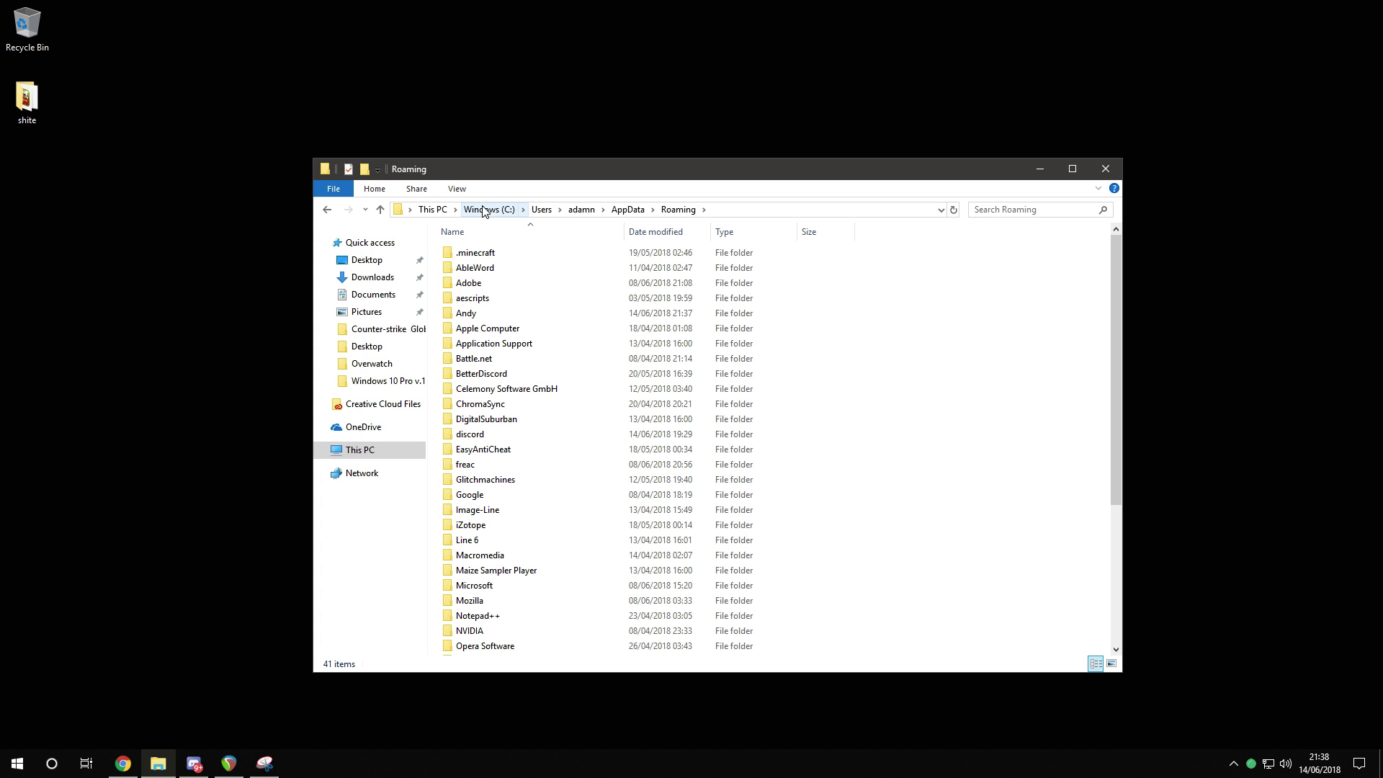
left_click(635, 212)
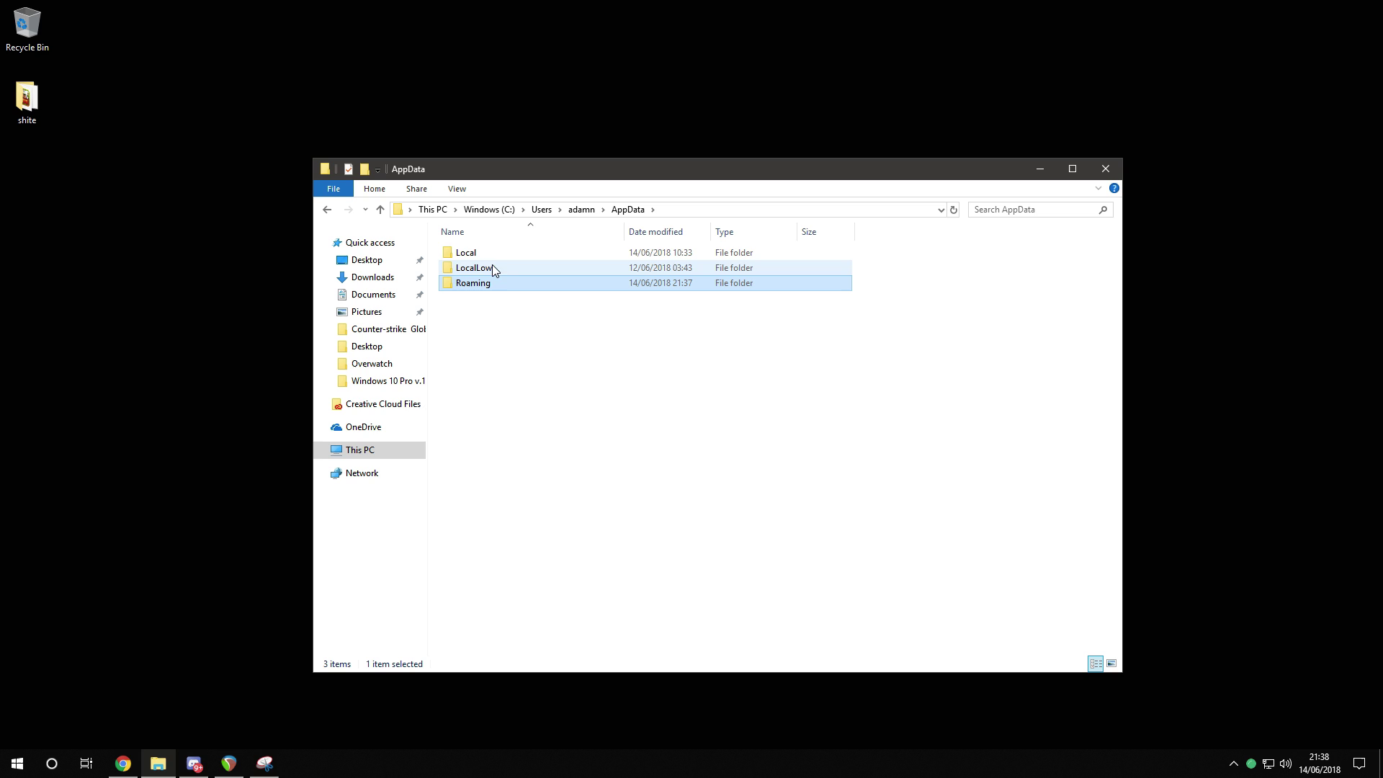
left_click(580, 210)
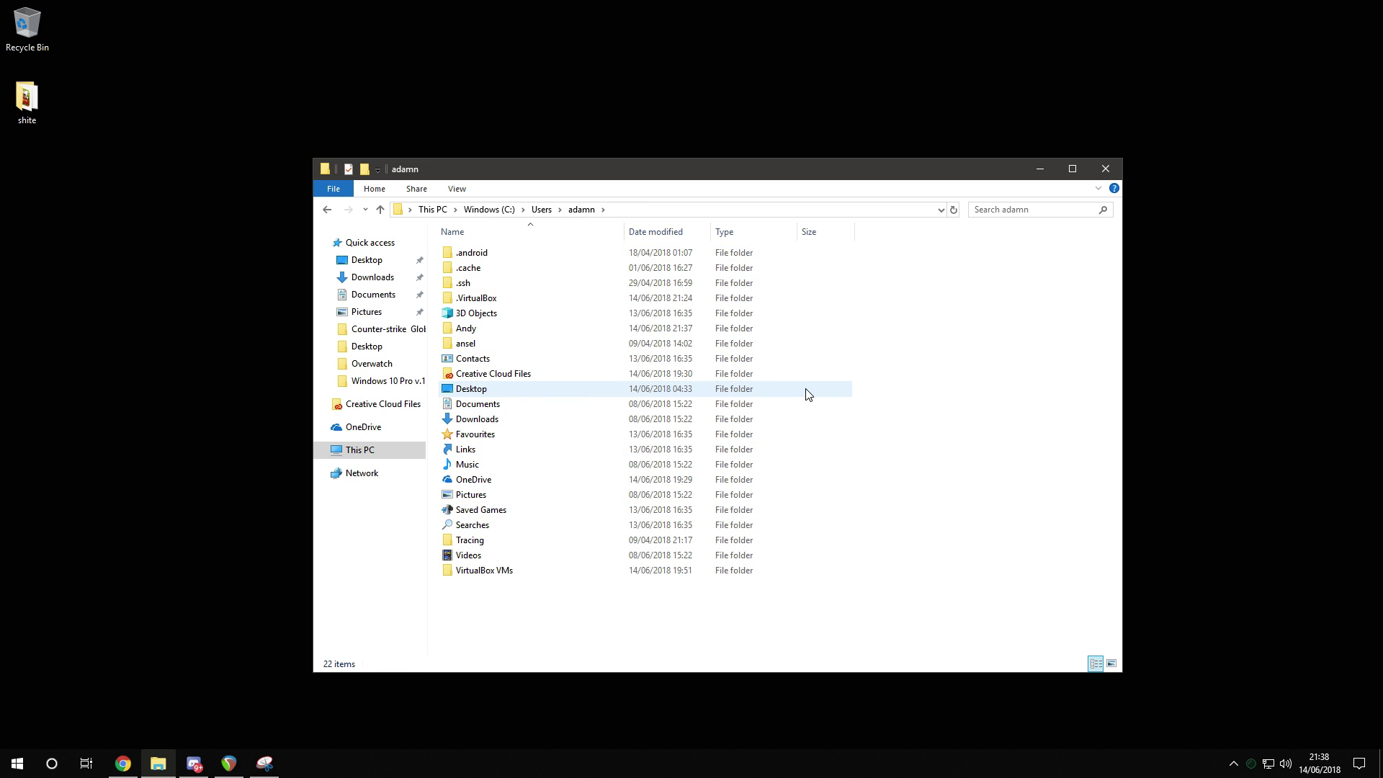
key("alt+Left")
key("alt+Left")
key("alt+Right")
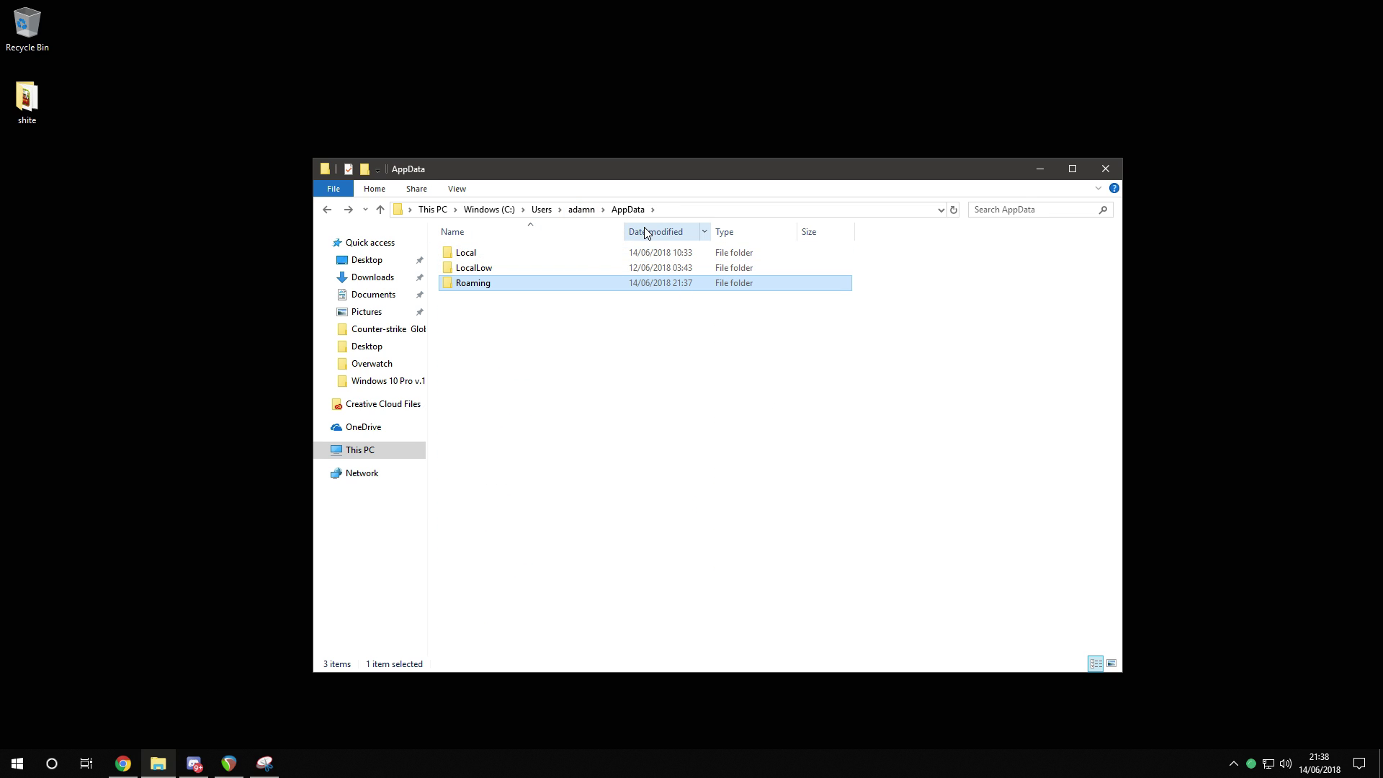
- Inspect the Andy folder in the user profile, then return to the profile folder
left_click(581, 209)
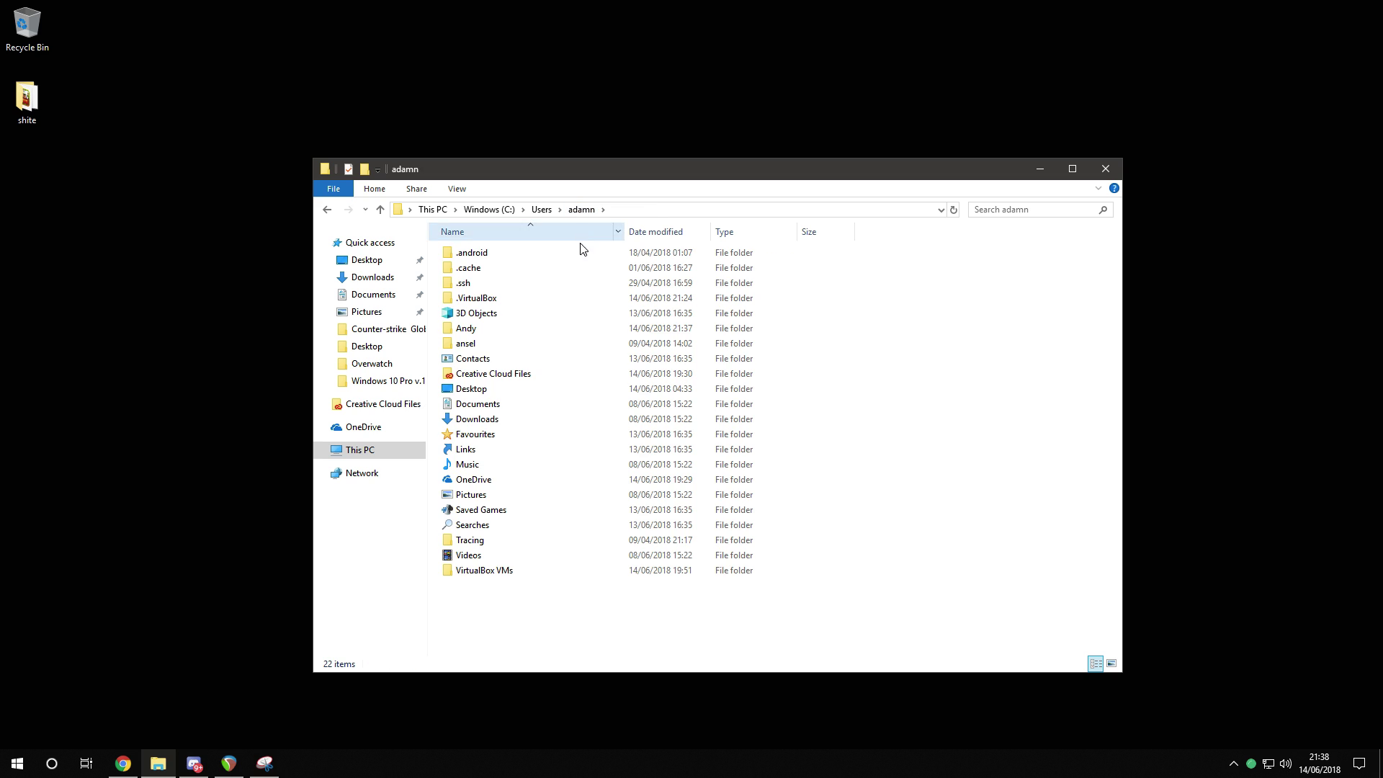
double_click(522, 336)
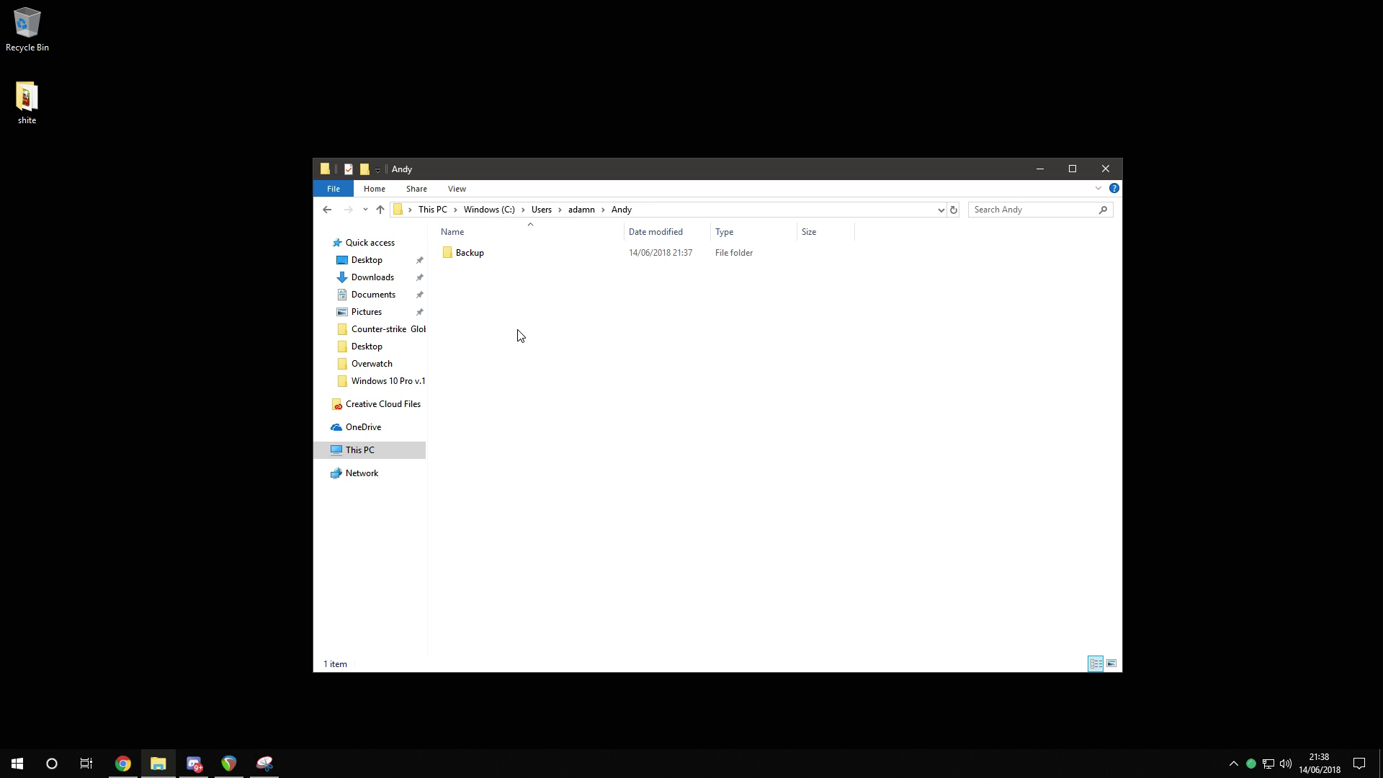
key("alt+Left")
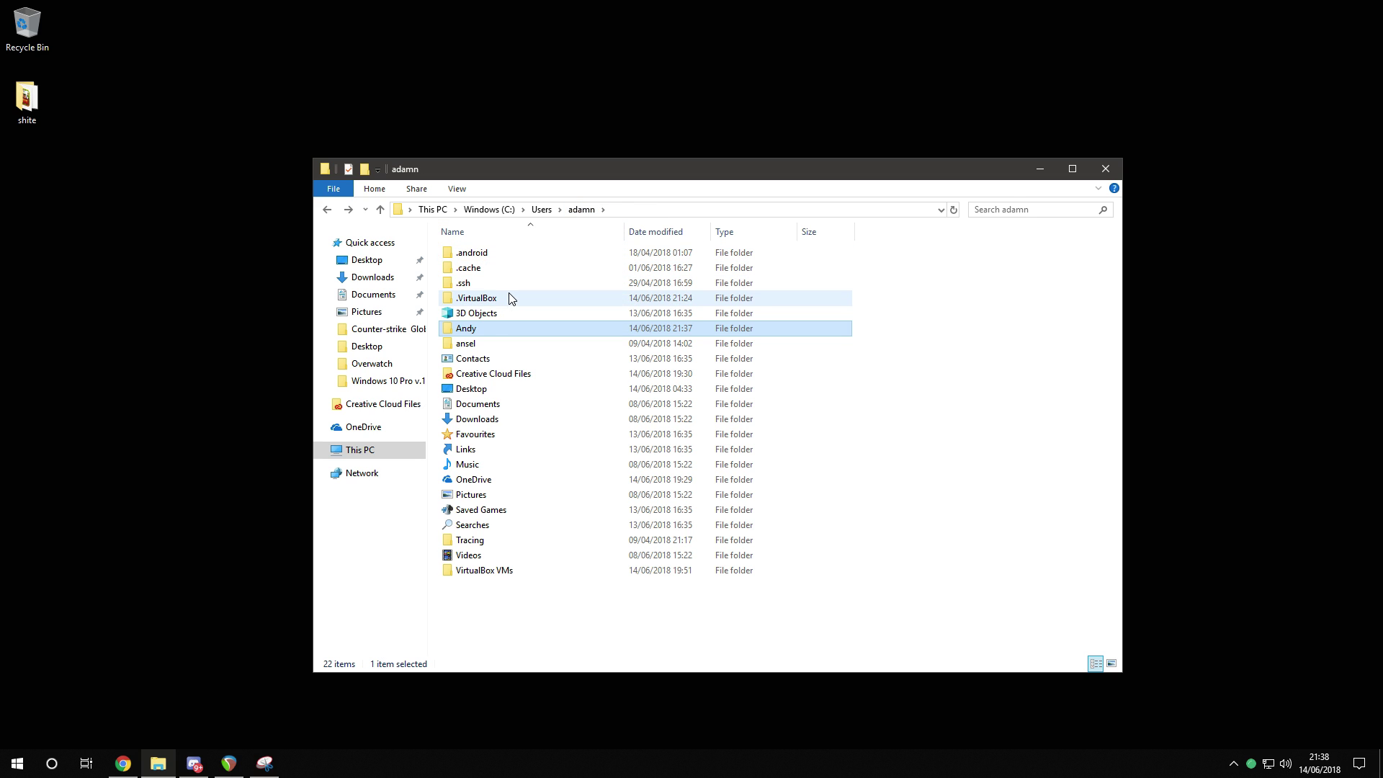
left_click(513, 596)
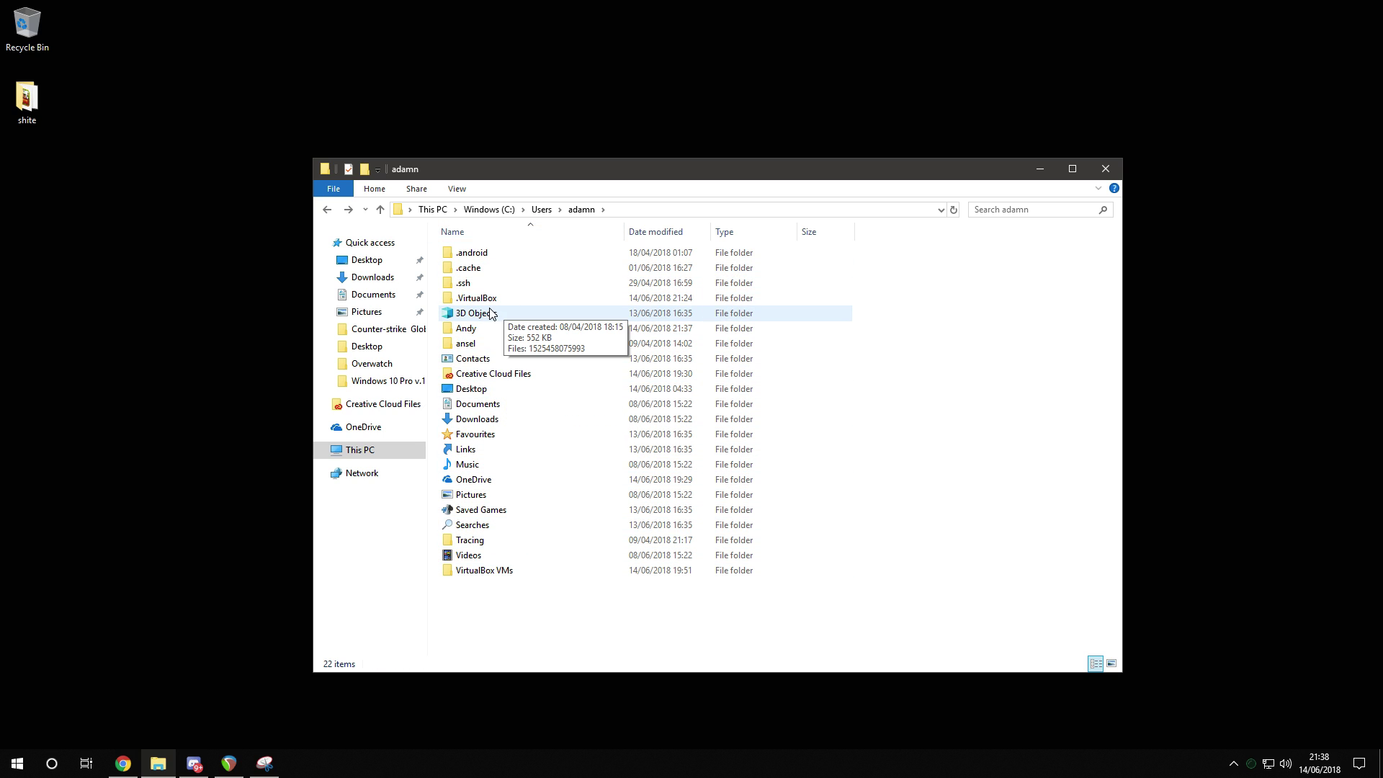
double_click(498, 327)
left_click(585, 209)
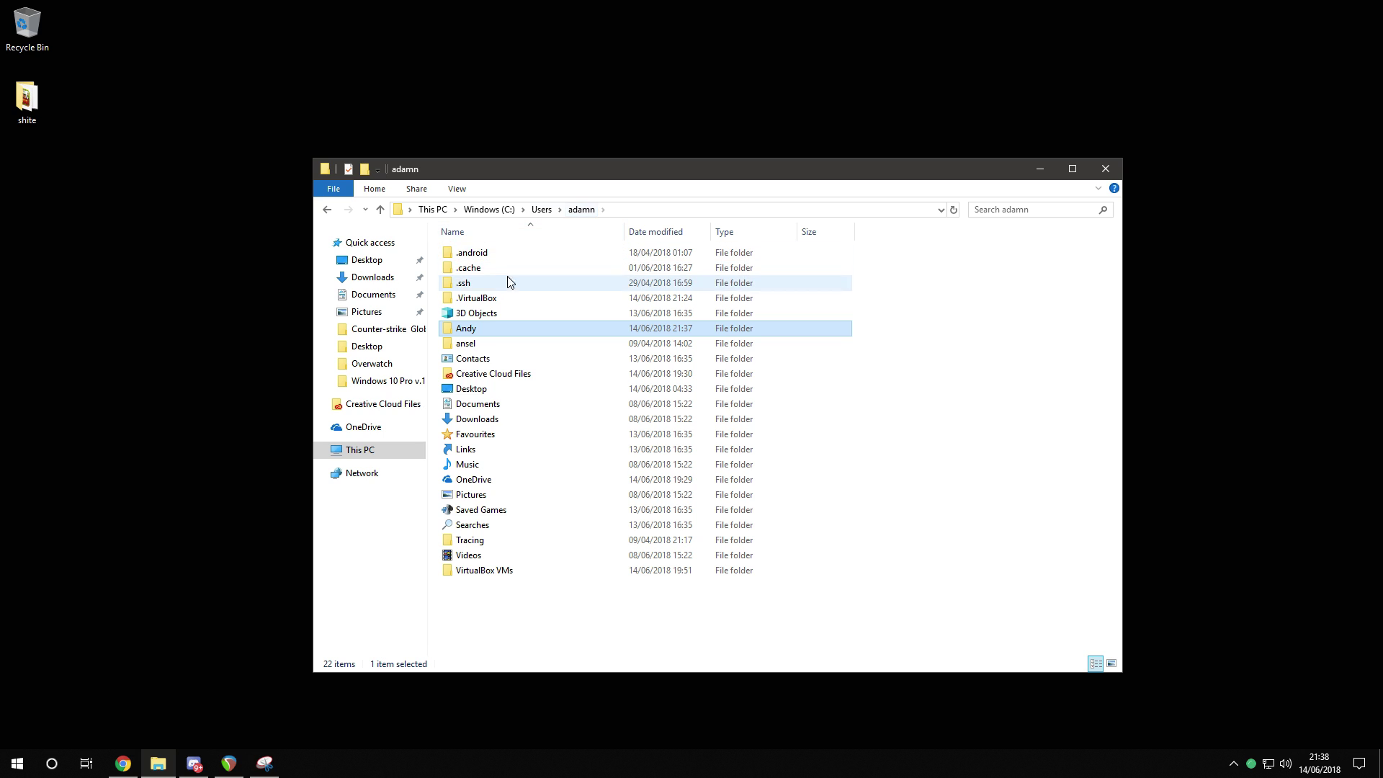
- Go to AppData\Local and check the AndyOS folder, which holds only CrashReports
left_click(638, 209)
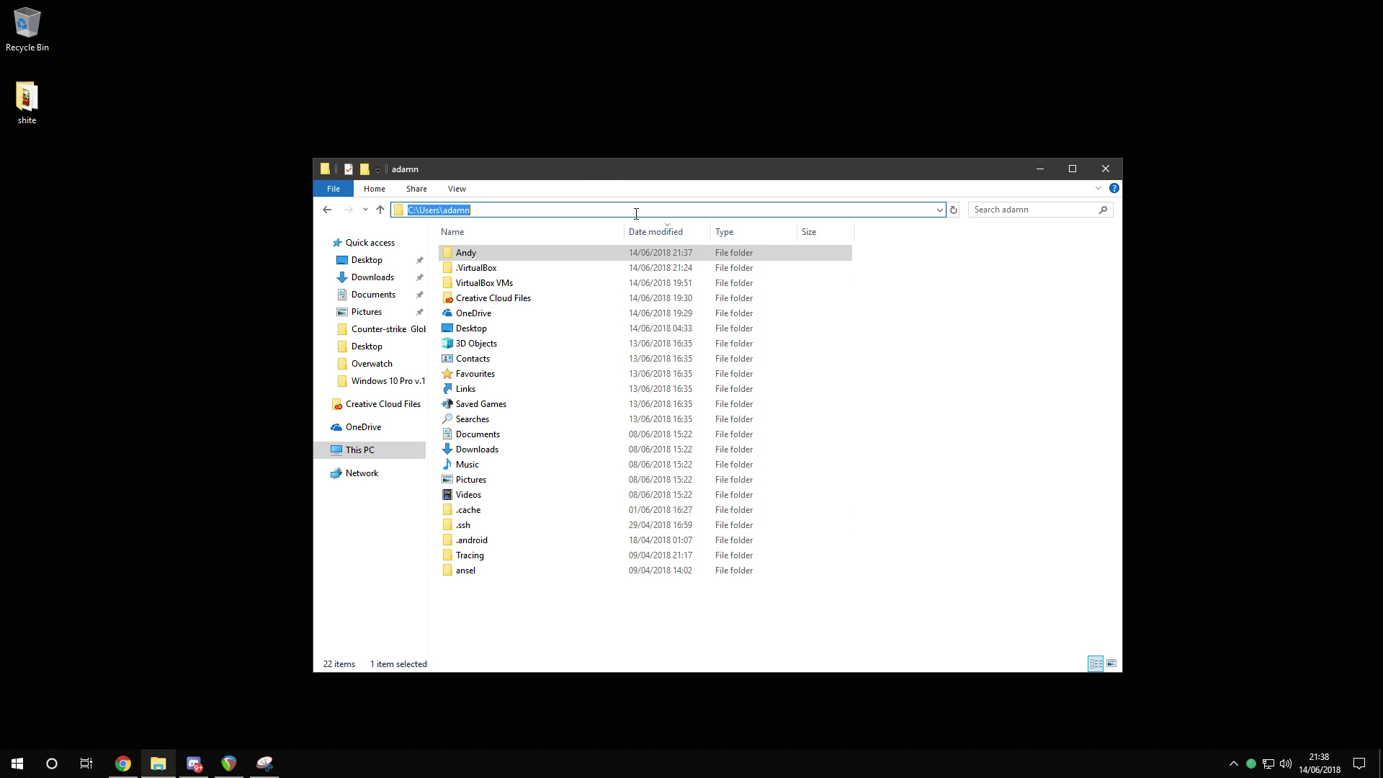
left_click(548, 210)
key("ctrl+a")
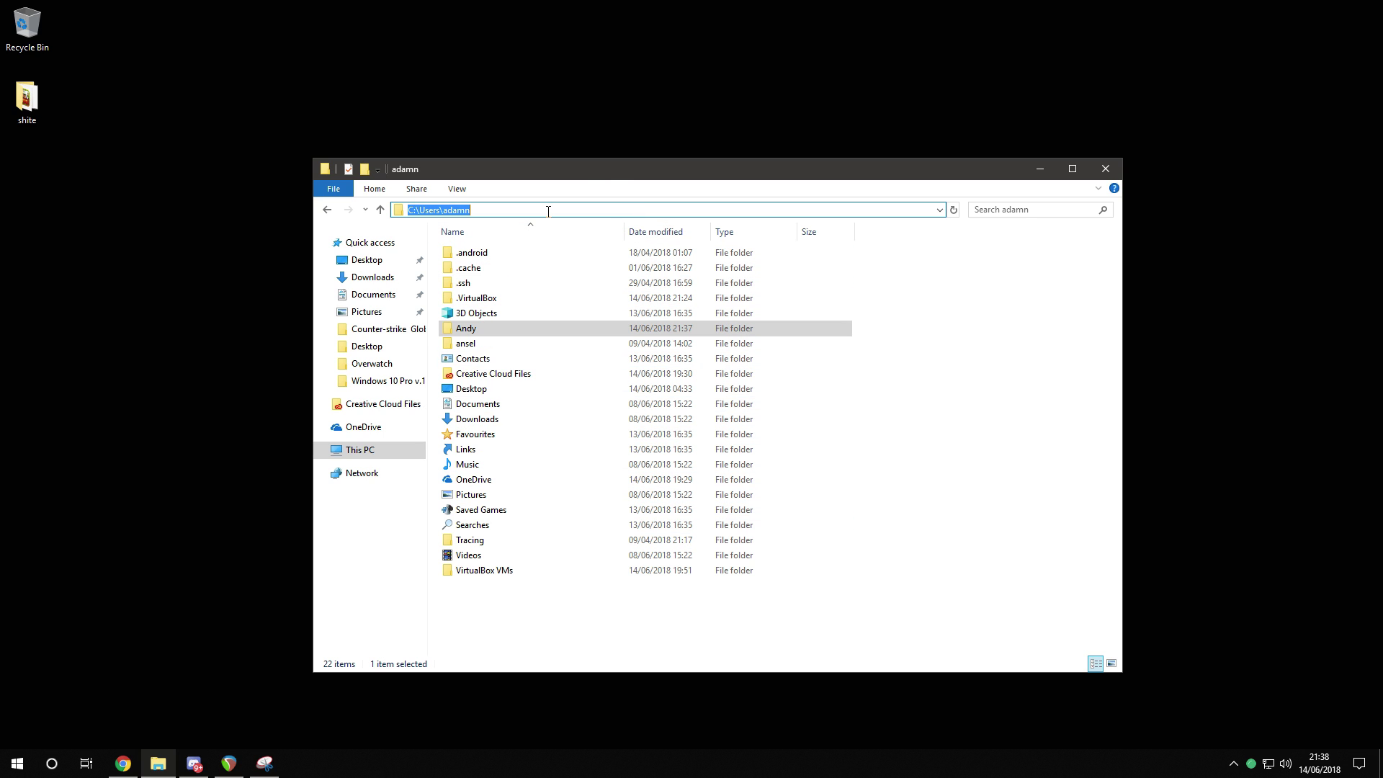
type("%appdata")
key("Return")
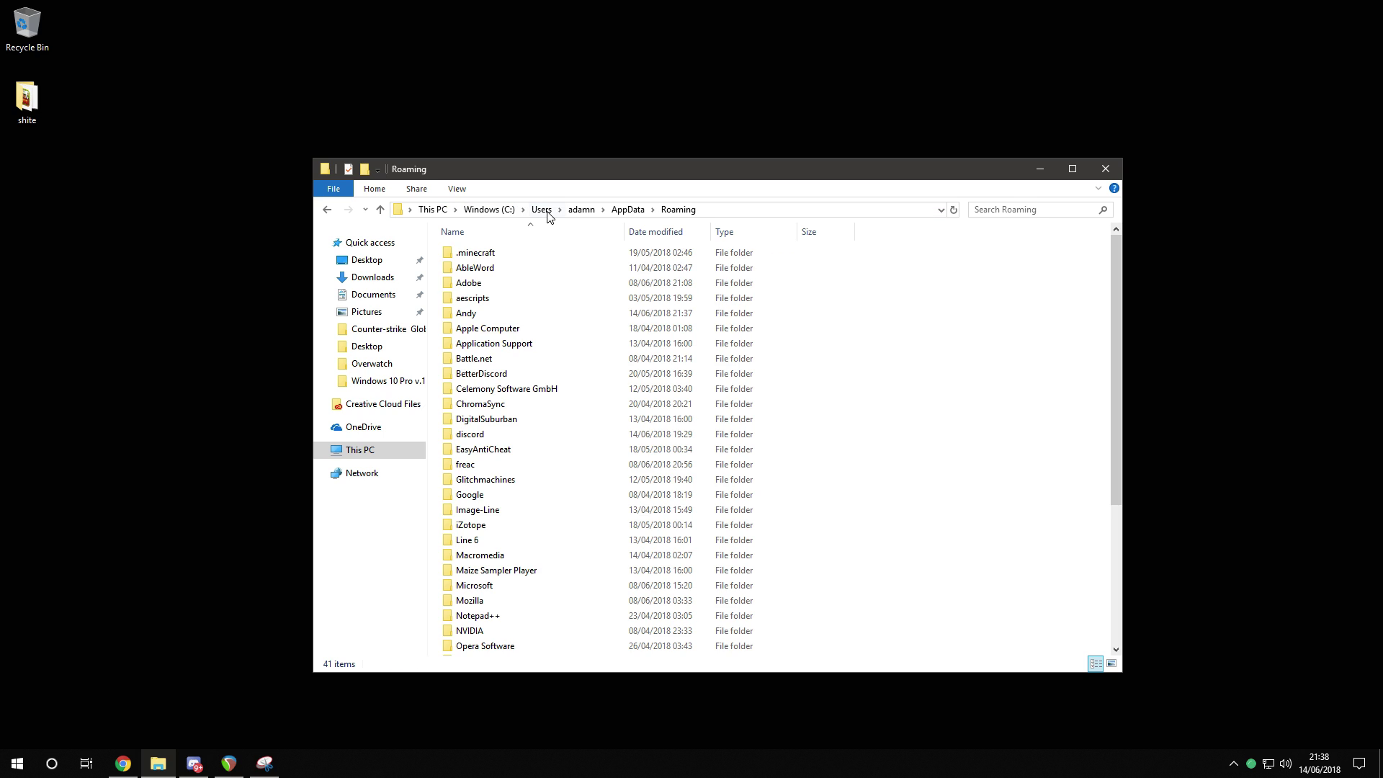
left_click(628, 209)
double_click(500, 253)
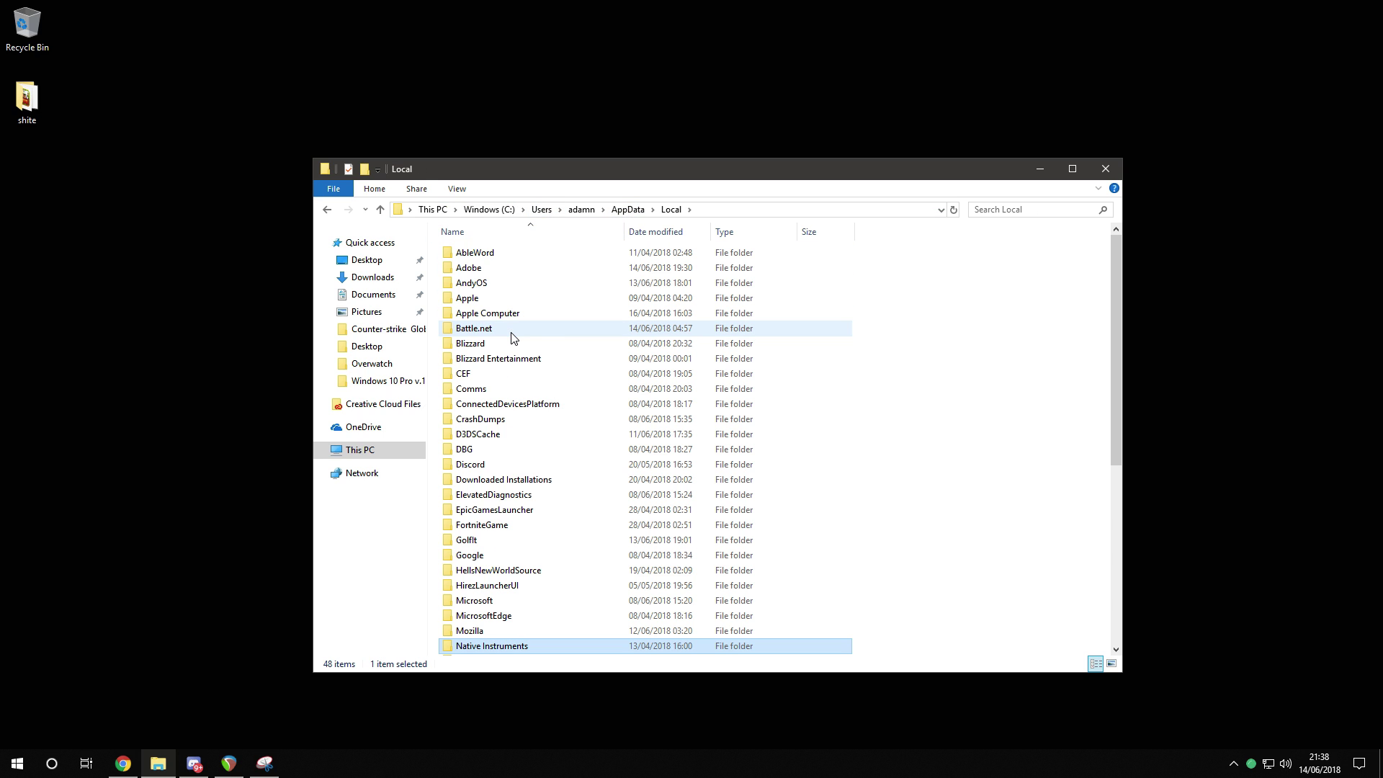
double_click(501, 287)
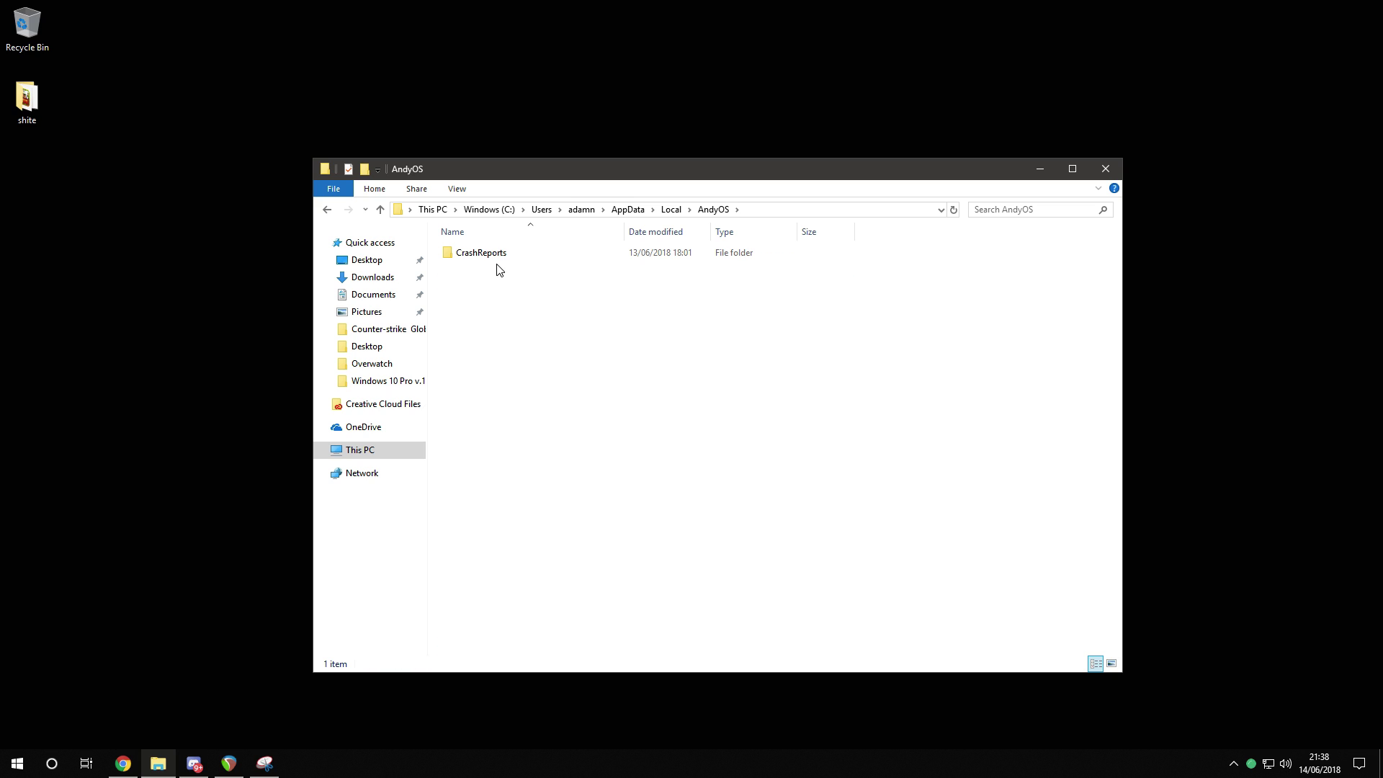
key("BackSpace")
- Scroll through the Local folder's 48 items and shift the Explorer window slightly
left_click(584, 379)
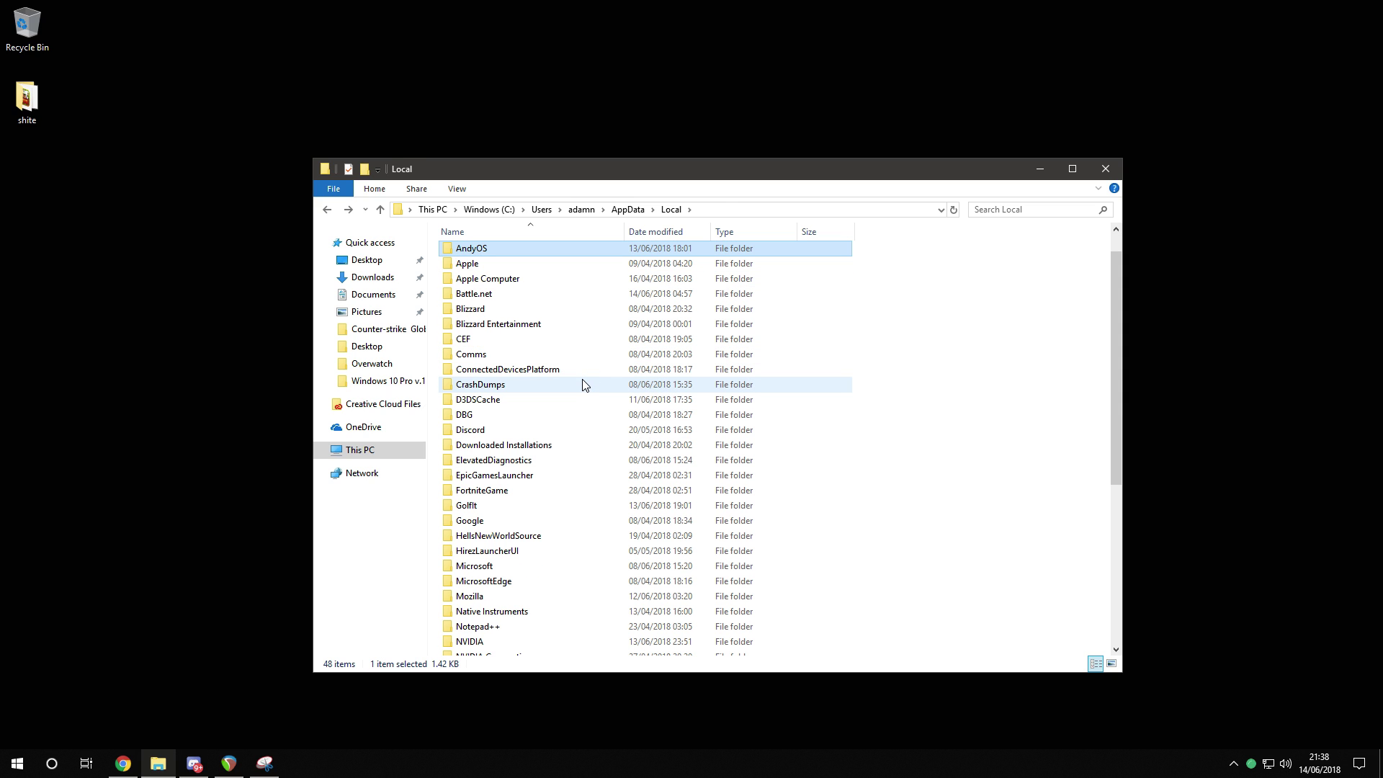
scroll(583, 382, "up", 1)
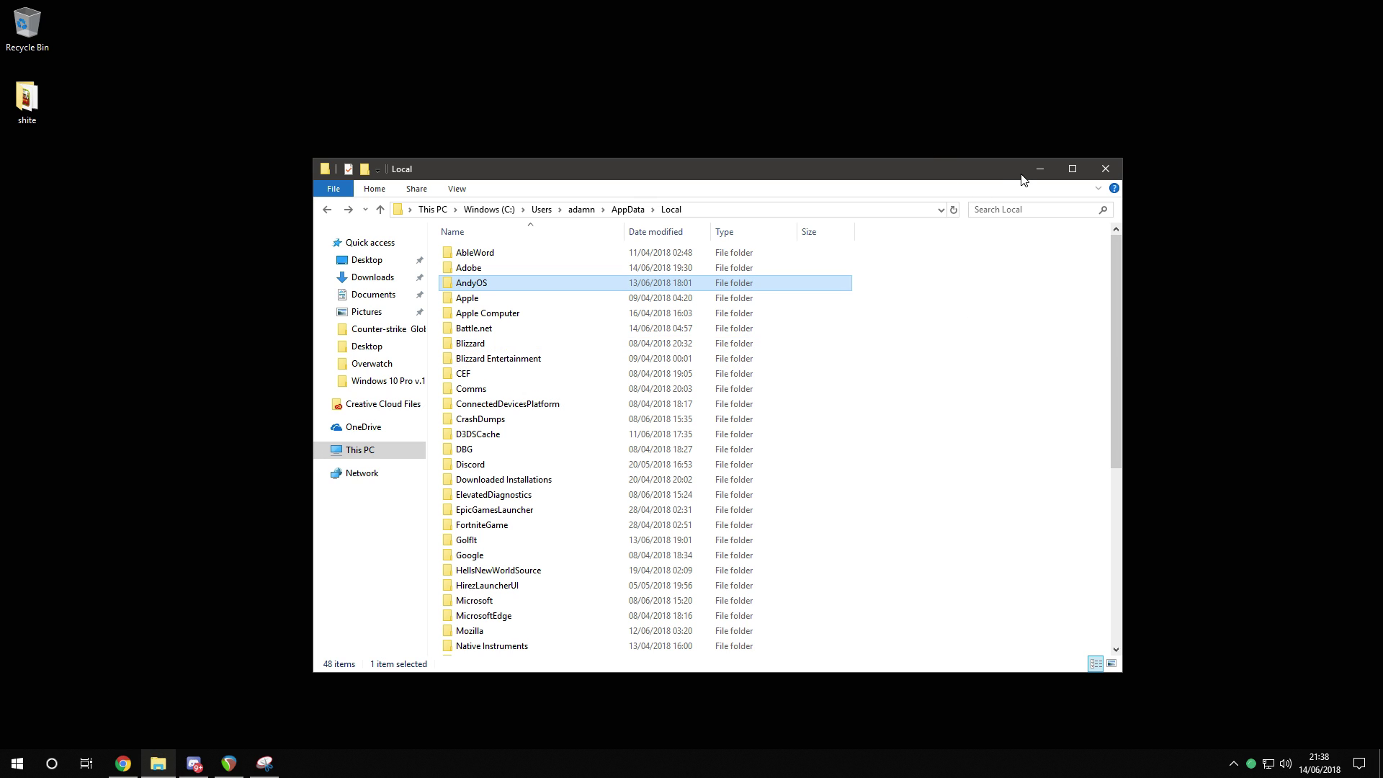
mouse_move(610, 156)
left_mouse_down()
mouse_move(753, 184)
mouse_move(803, 483)
mouse_move(614, 178)
left_mouse_up()
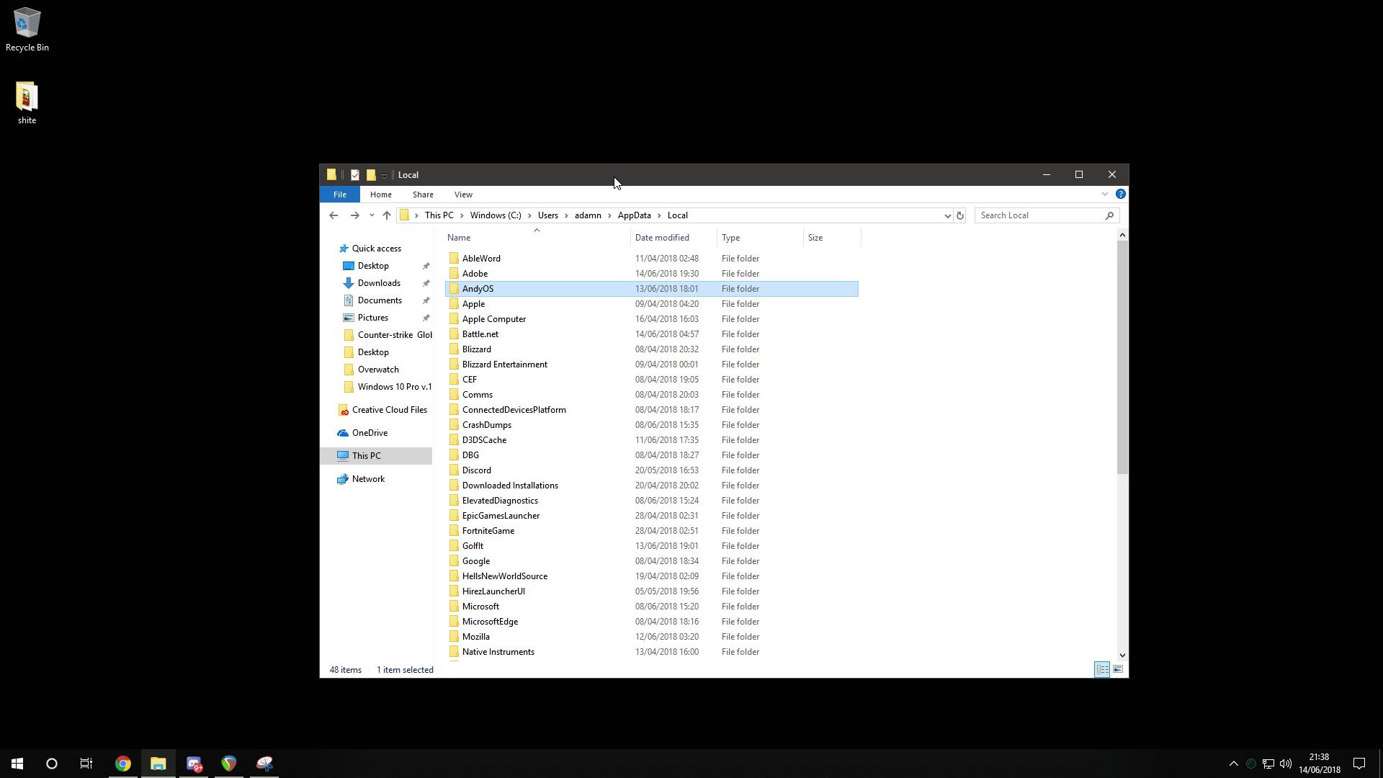
scroll(550, 382, "down", 4)
scroll(549, 382, "up", 4)
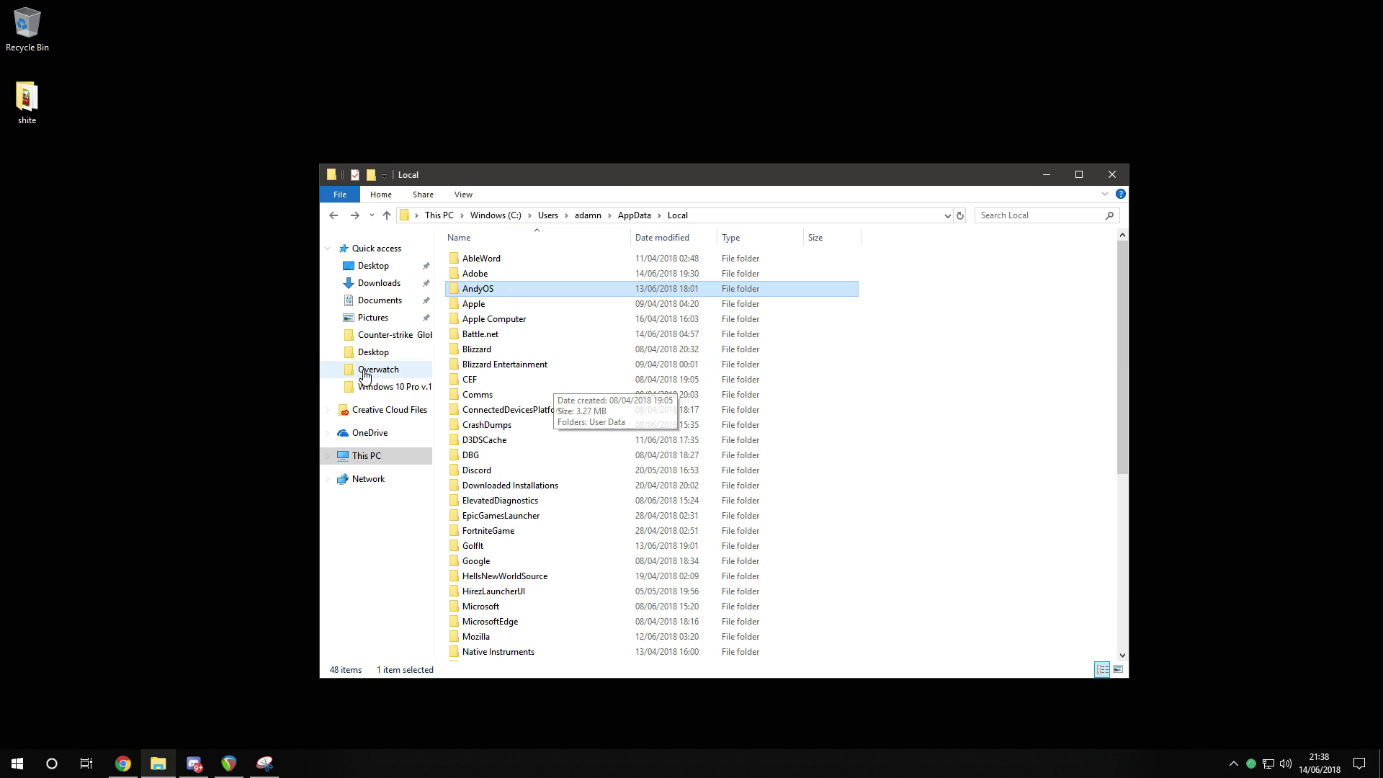
- Open Add or remove programs settings via a Start search for 'remove'
key("super")
type("remove")
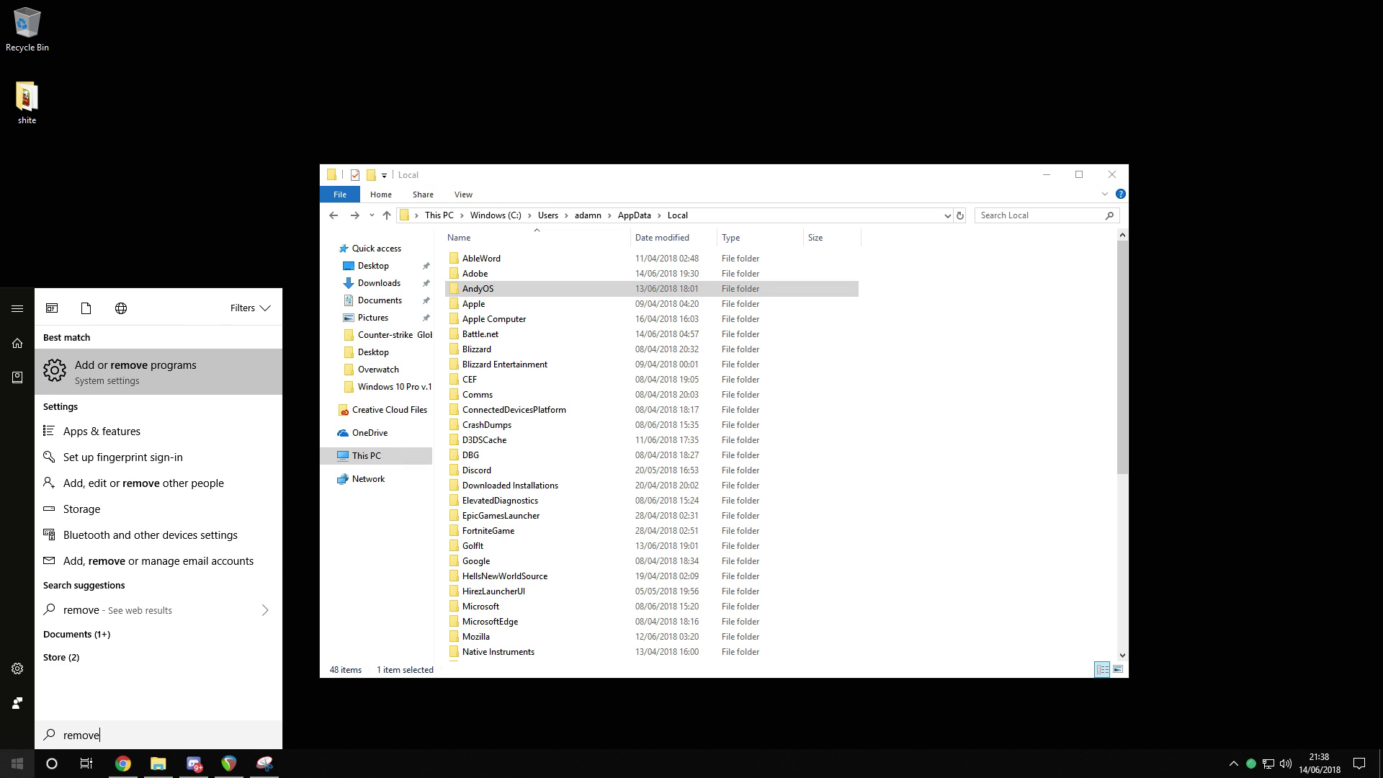
key("Return")
left_click_drag(559, 15, 763, 54)
- Search 'andy', choose Modify on Andy OS, approve the admin prompt, and close Settings
left_click(697, 373)
type("an")
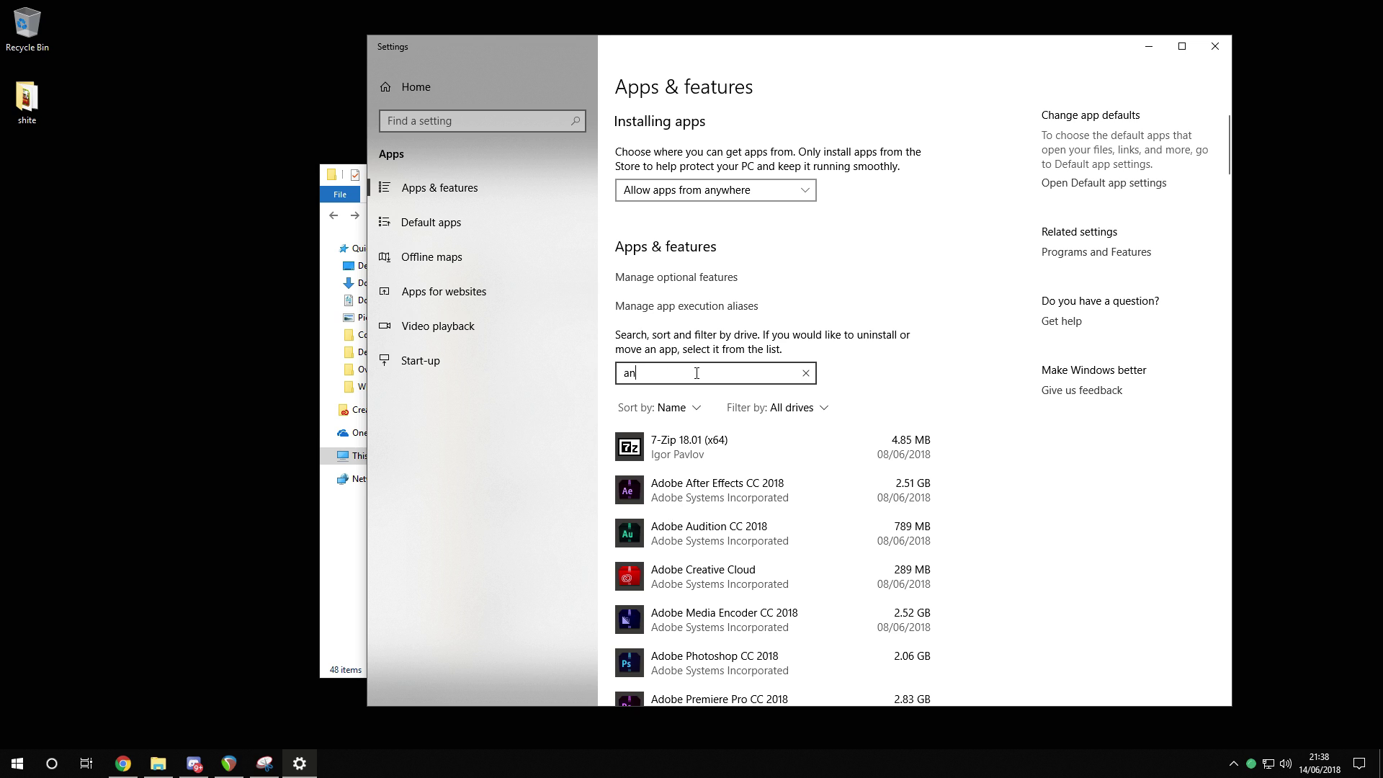
type("dy")
left_click(690, 463)
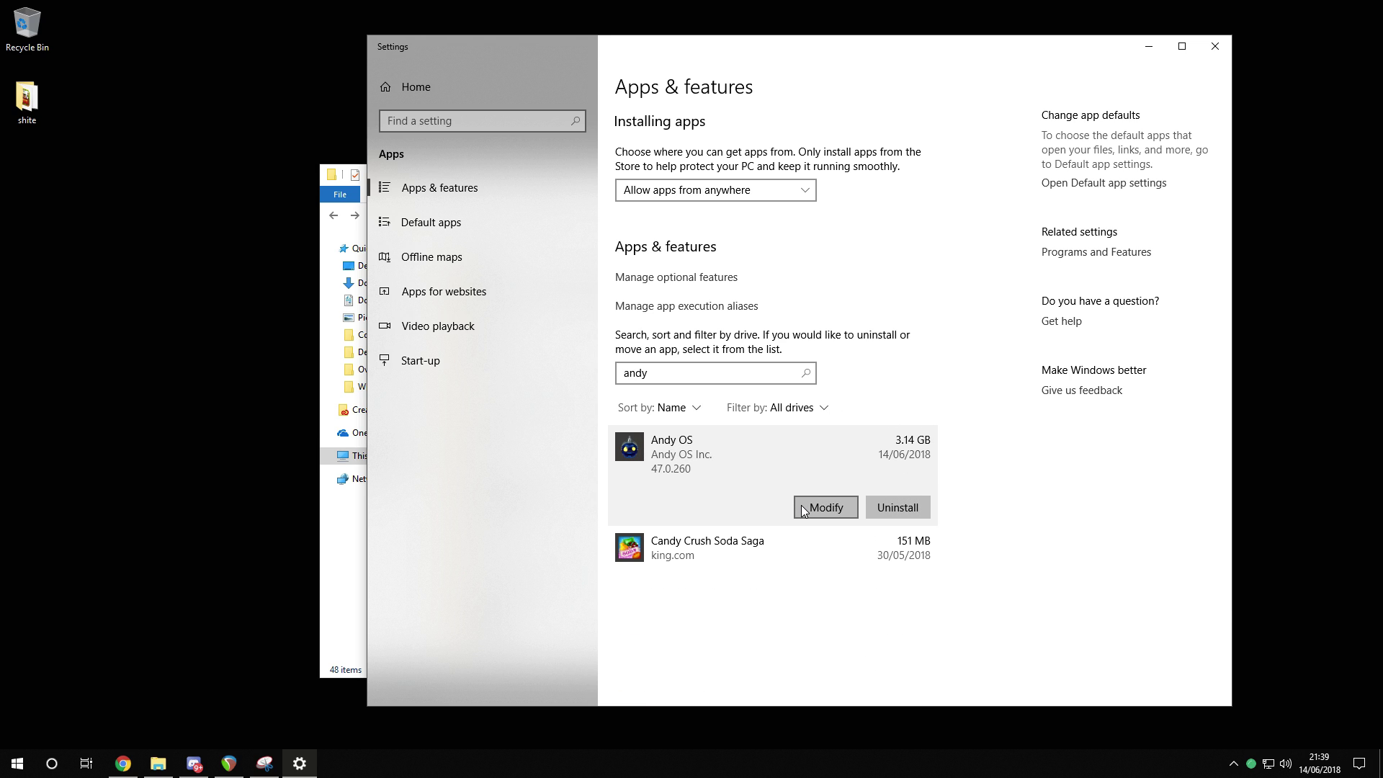
left_click(801, 504)
left_click(662, 484)
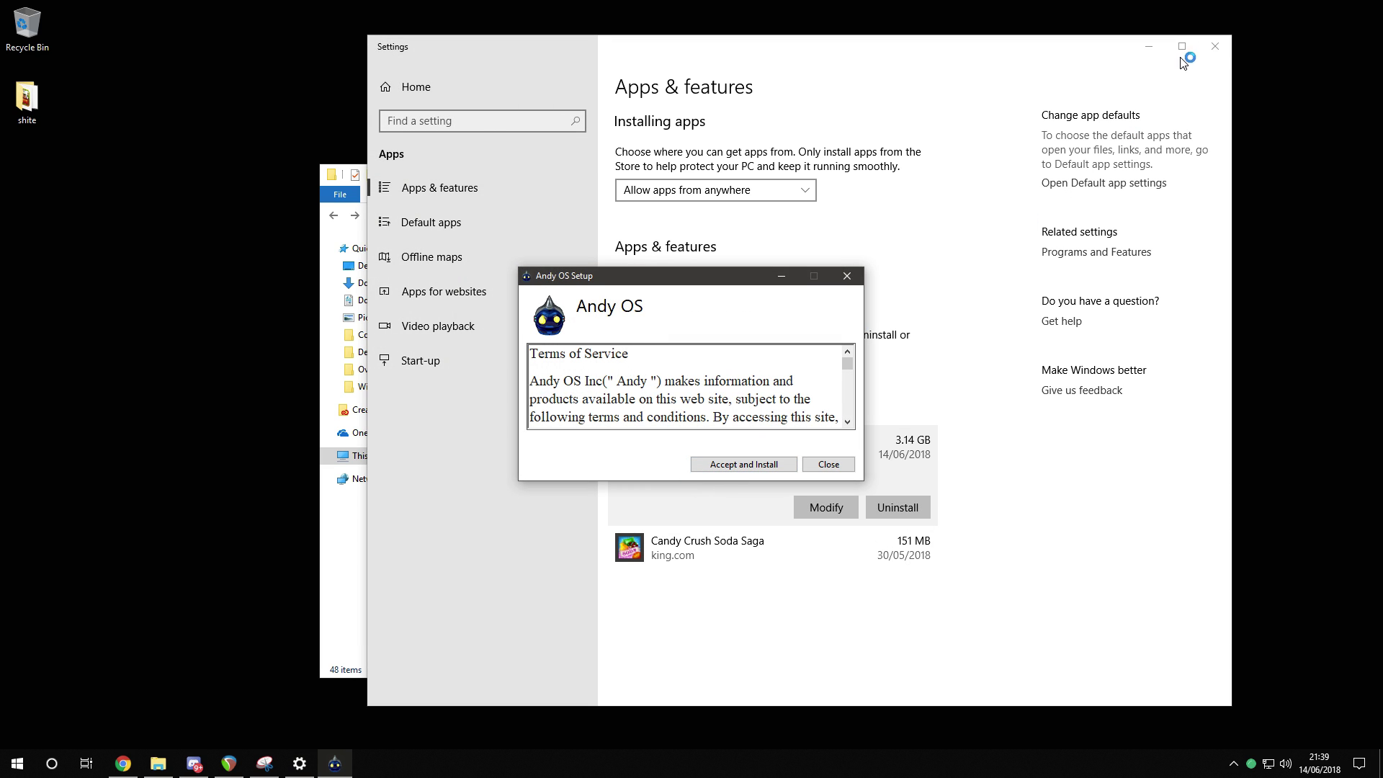
left_click(1214, 46)
- Accept the Andy OS terms to start installing components, and move the progress window aside
left_click(743, 465)
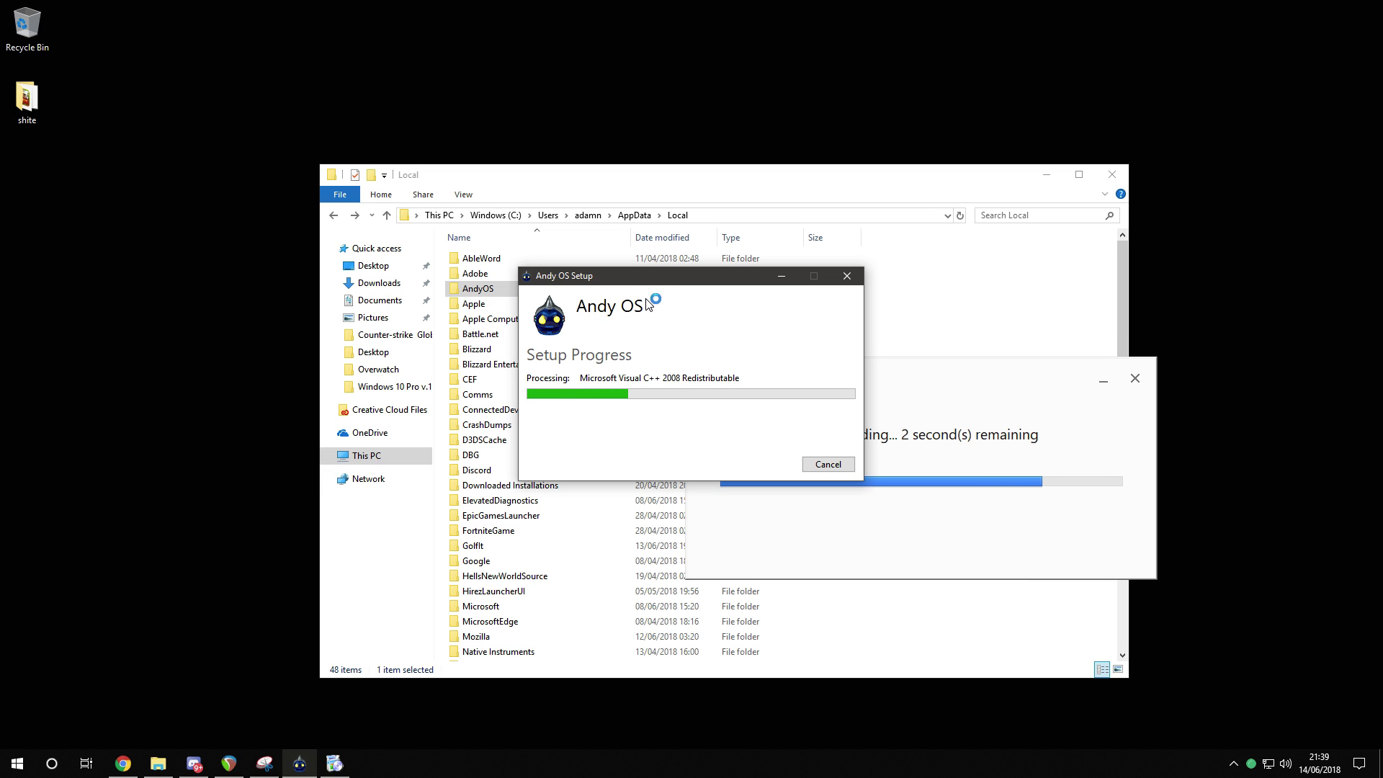
left_click_drag(648, 276, 514, 257)
- Close the Local folder window, dismiss Installation complete, and close the finished Andy OS Setup
left_click(1109, 179)
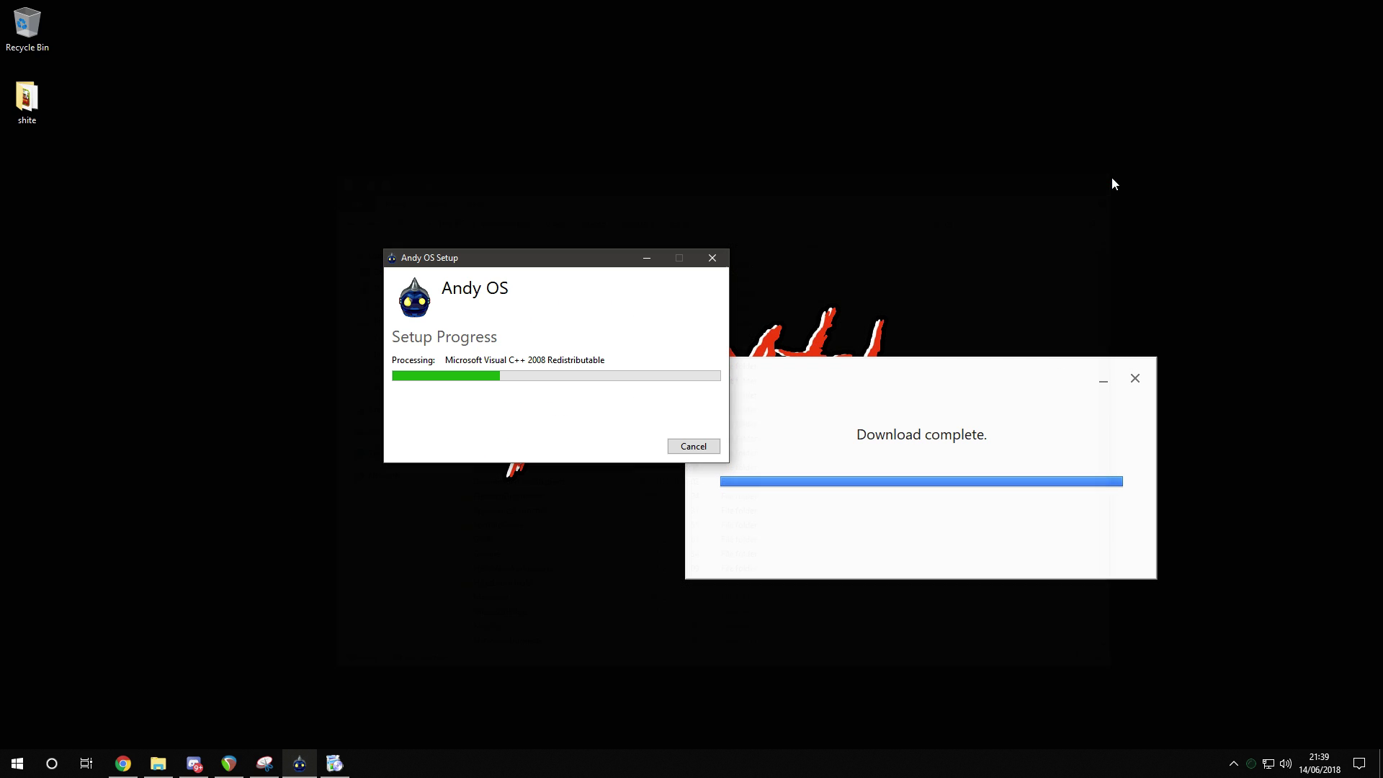
left_click(932, 374)
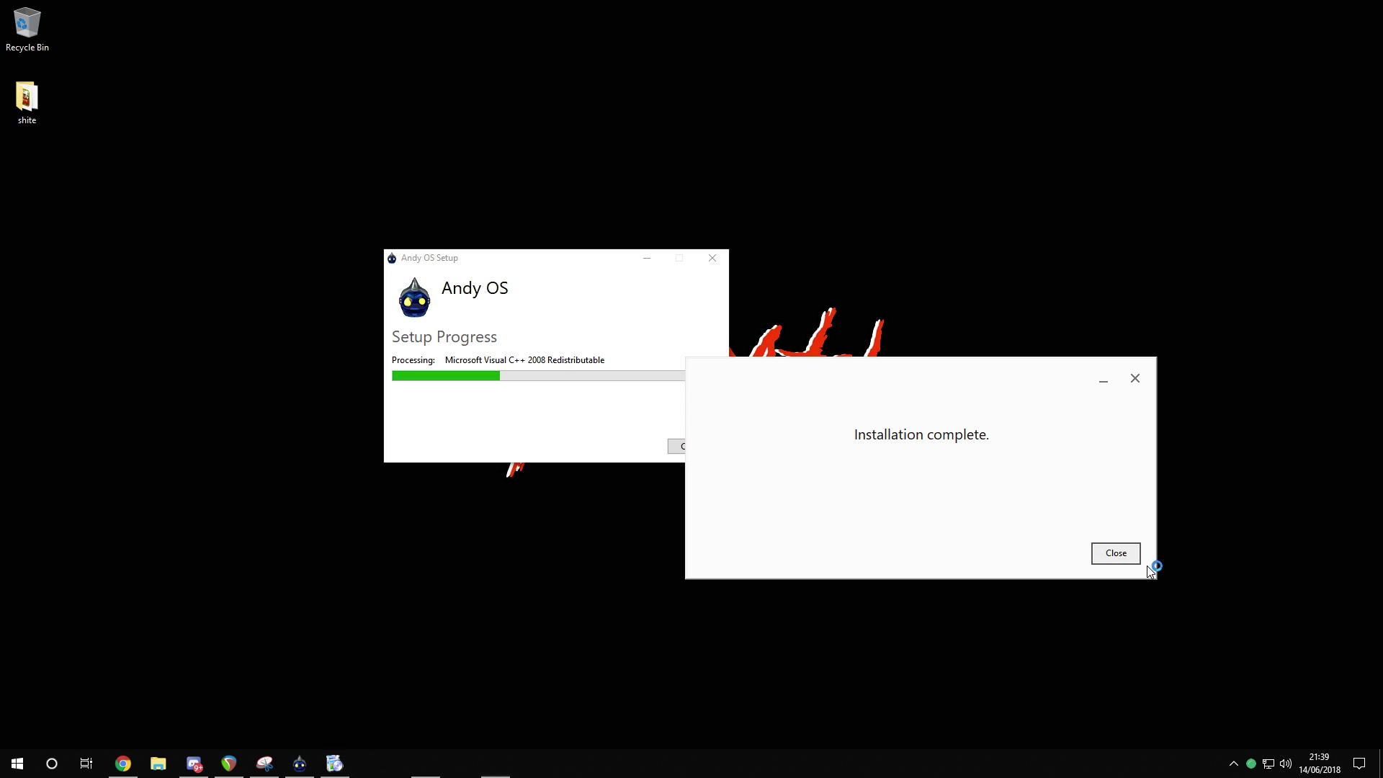
left_click(1115, 553)
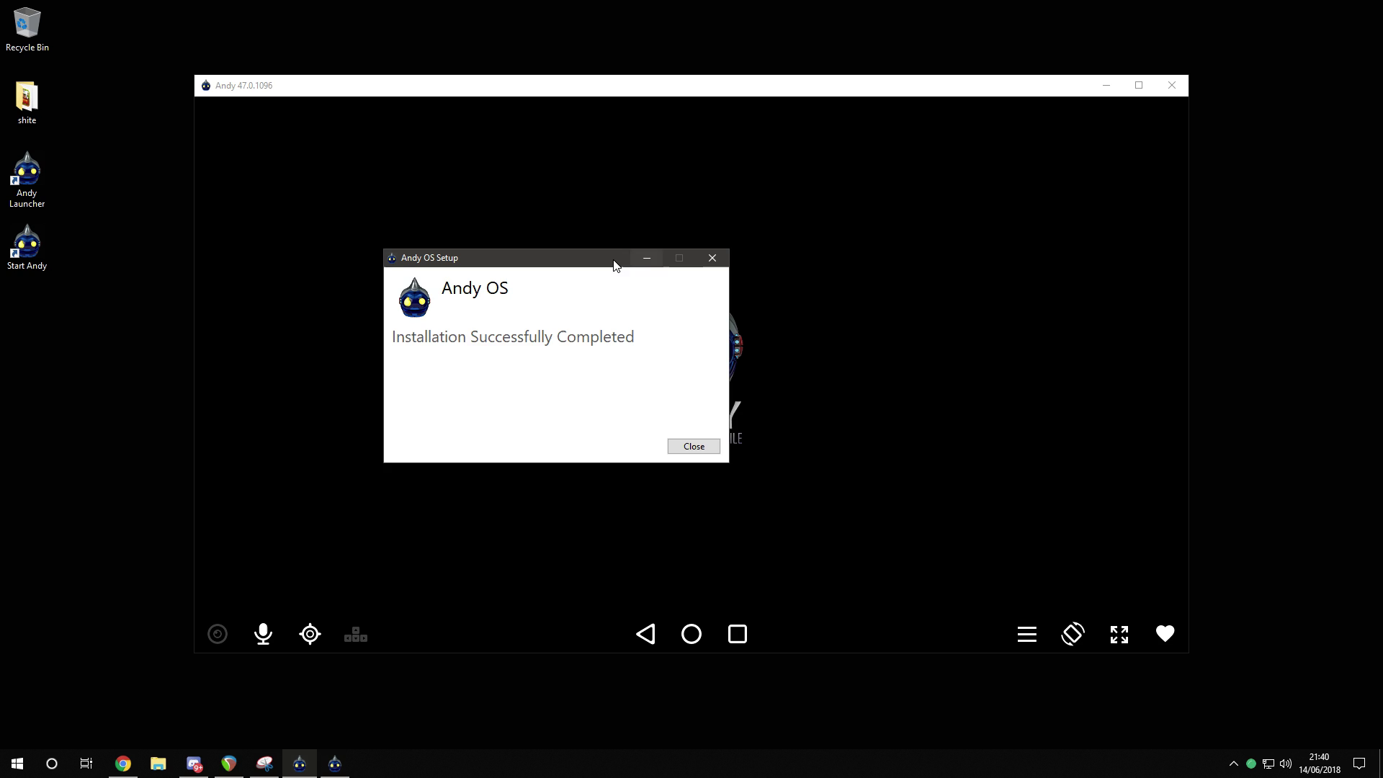
left_click_drag(615, 262, 297, 312)
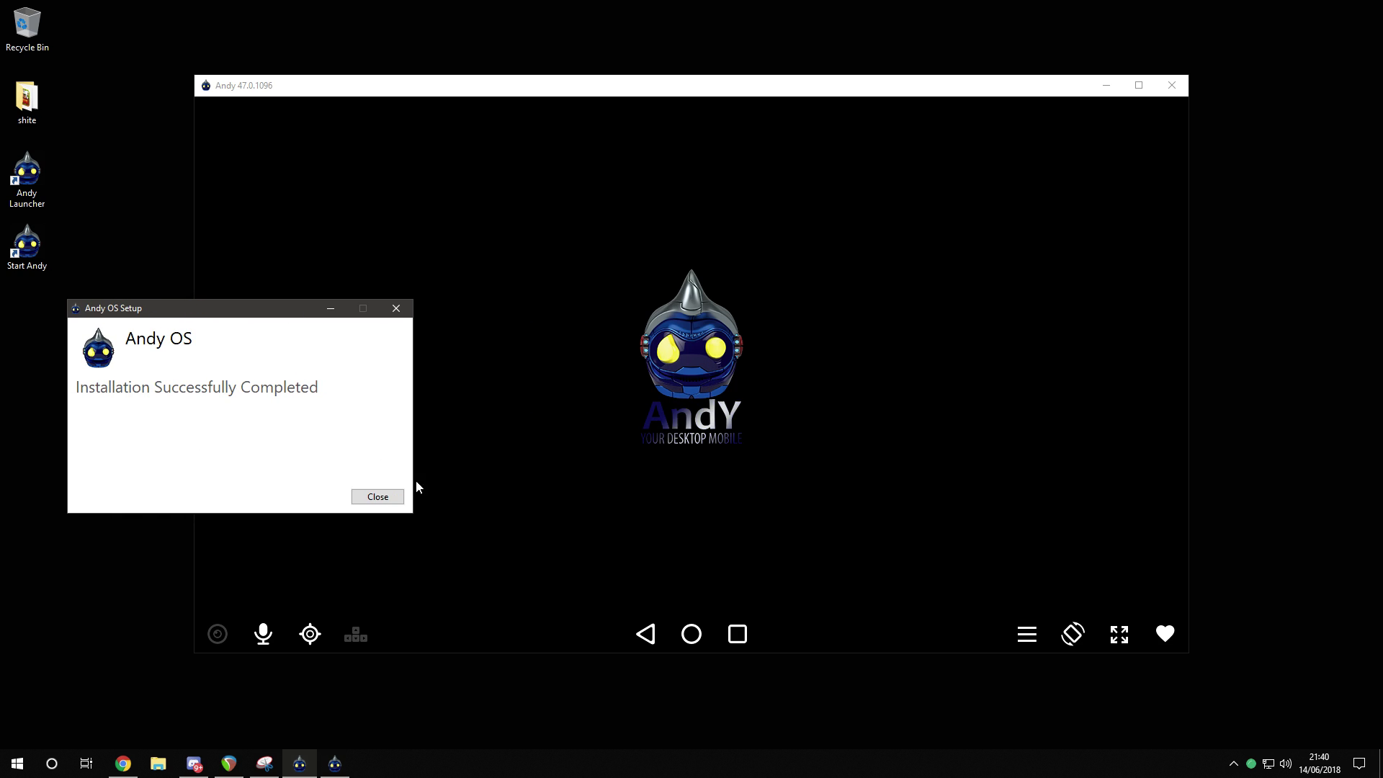
left_click(381, 496)
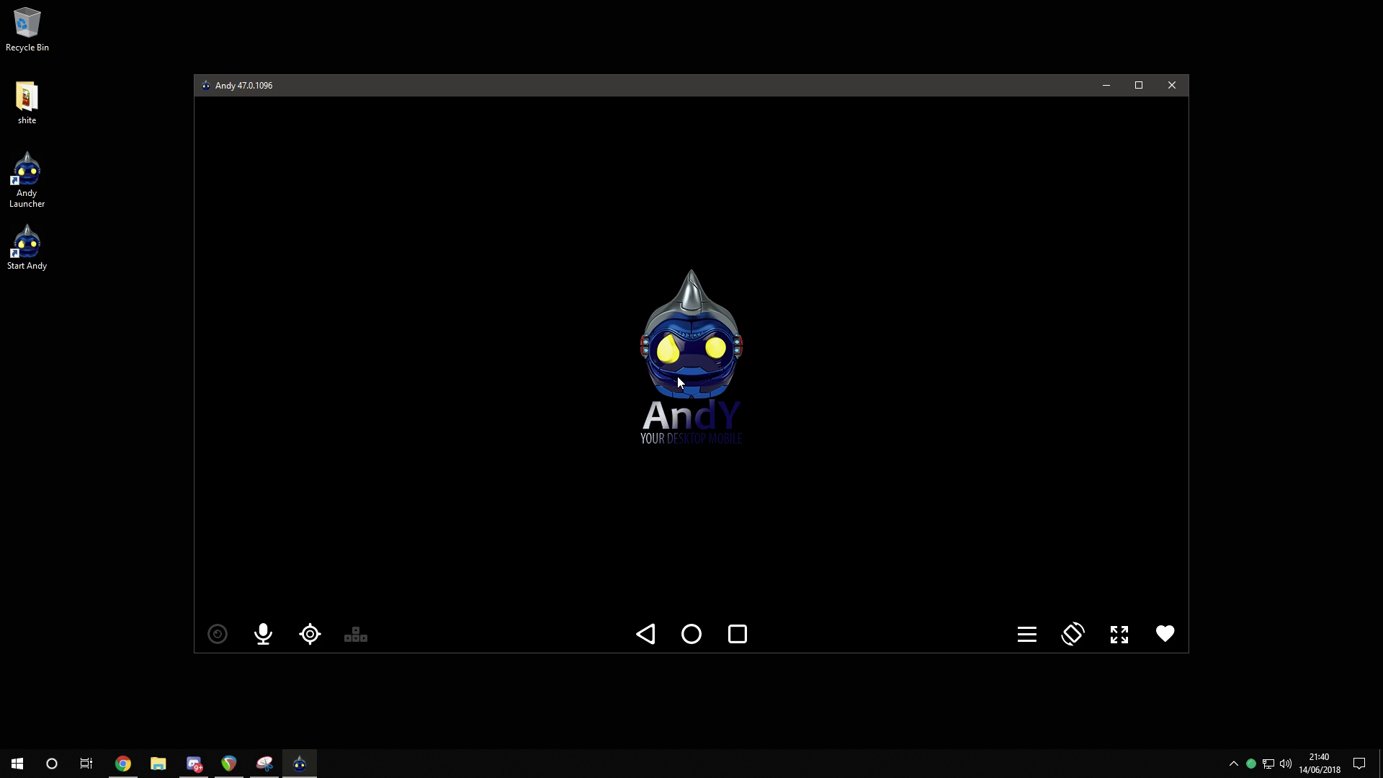
- Open Task Manager from the taskbar and select the running updater process
right_click(730, 768)
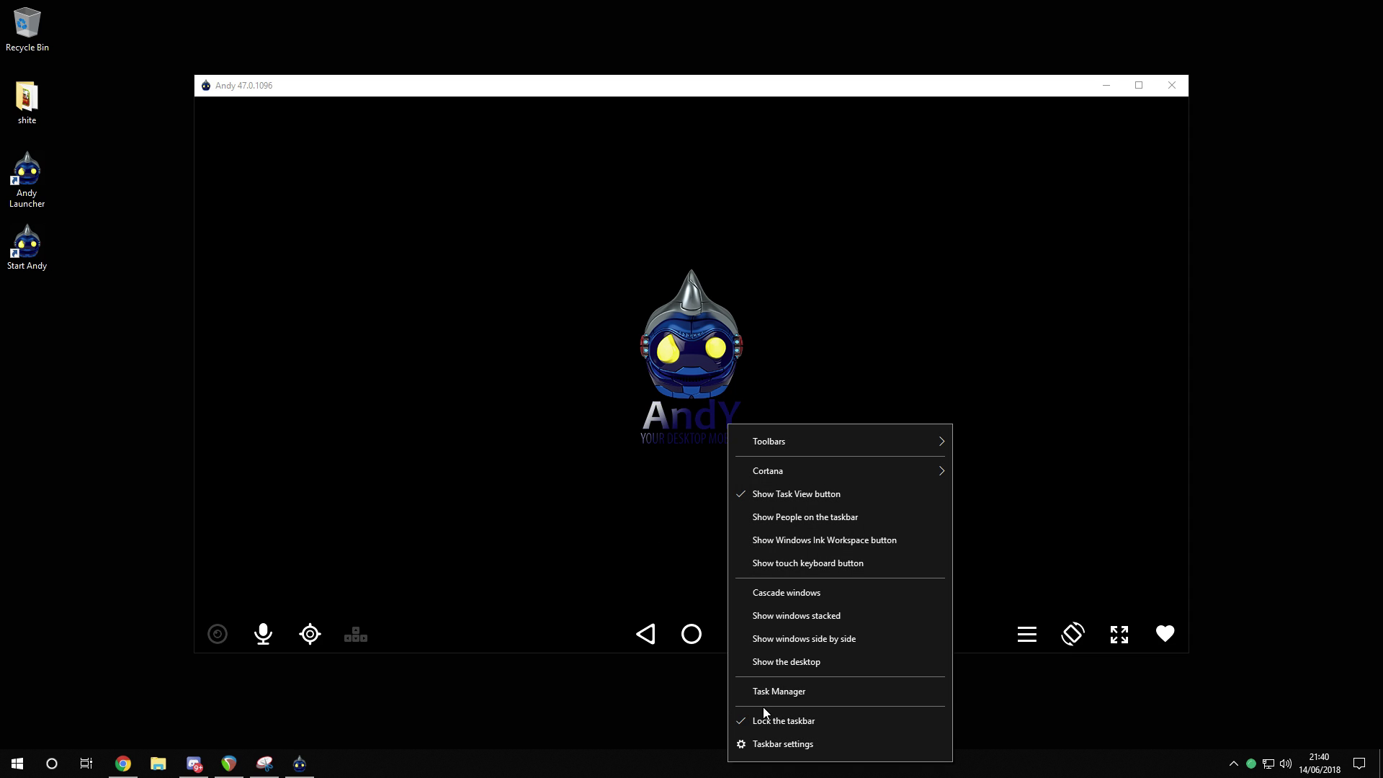
left_click(765, 690)
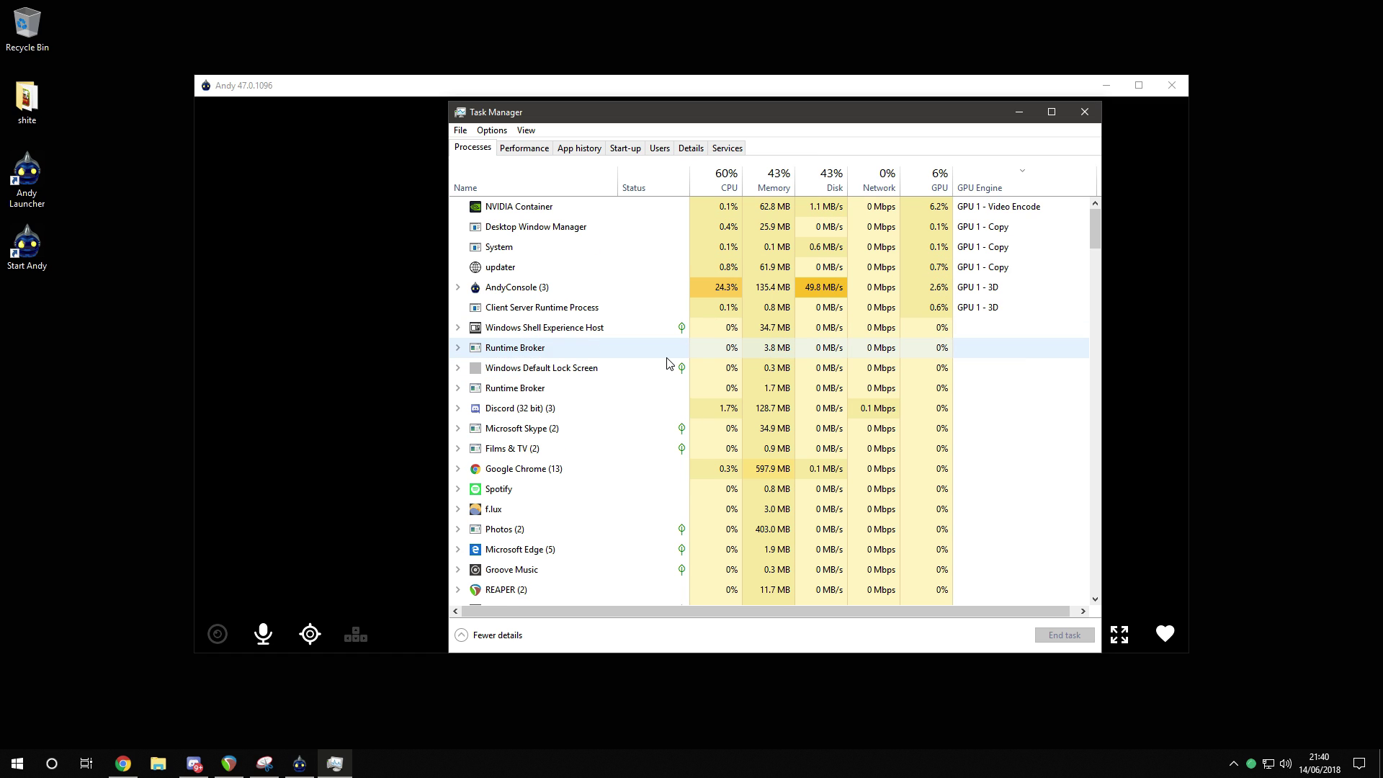
left_click(546, 315)
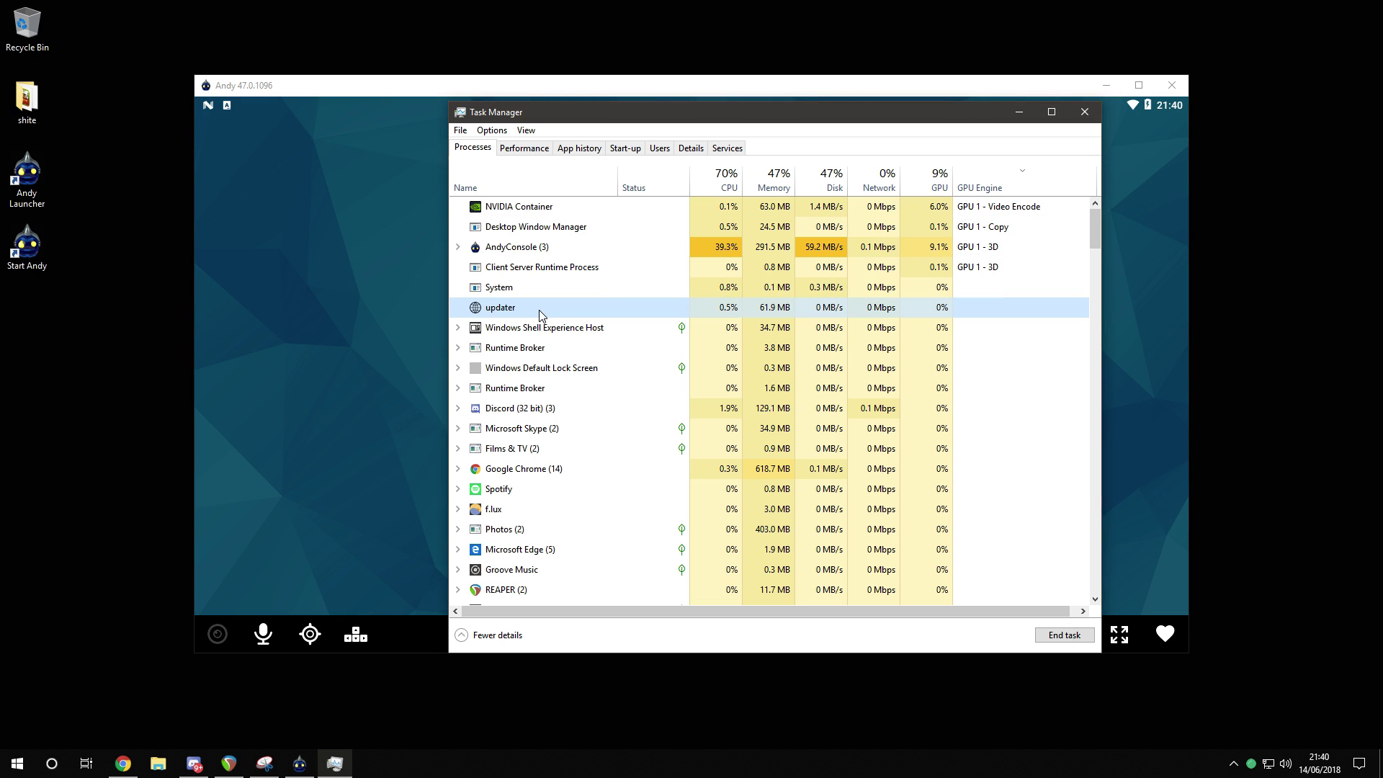
right_click(542, 315)
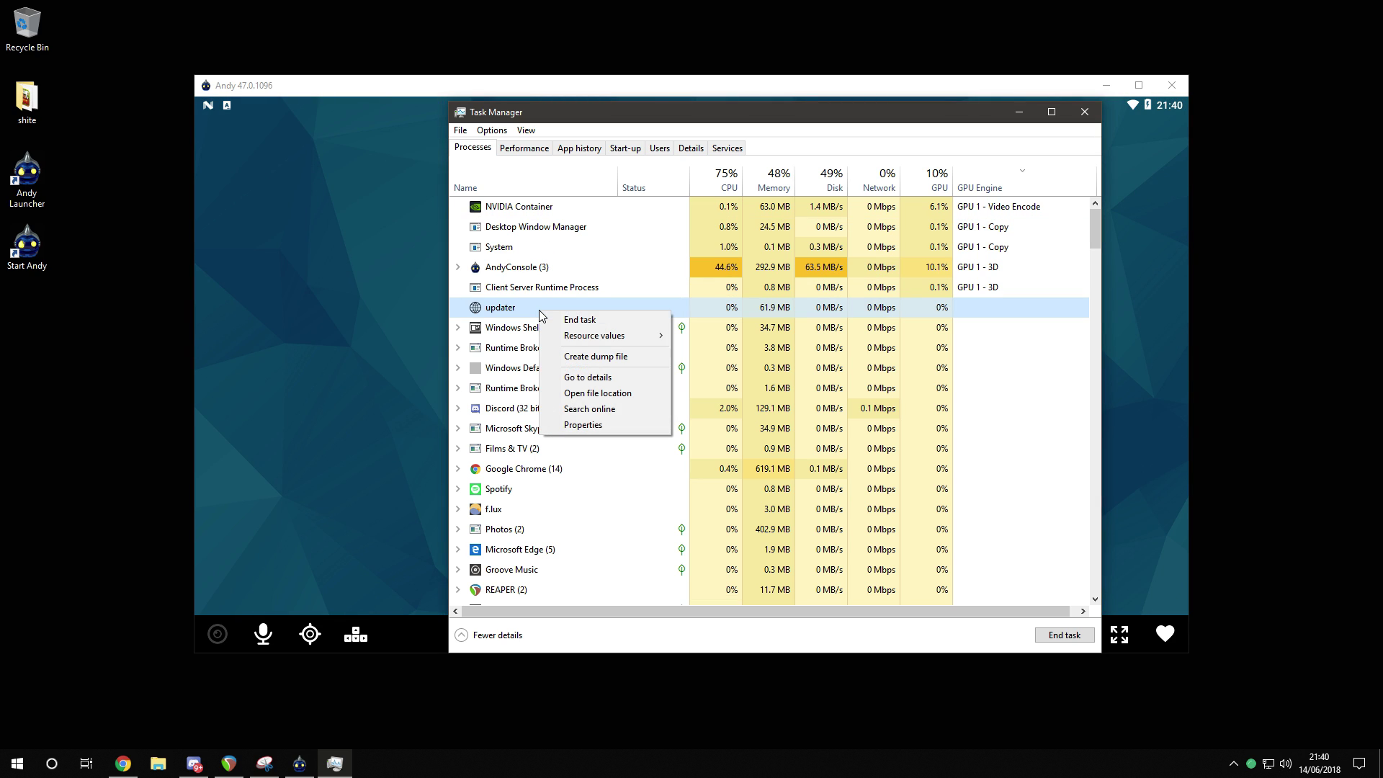
left_click(726, 150)
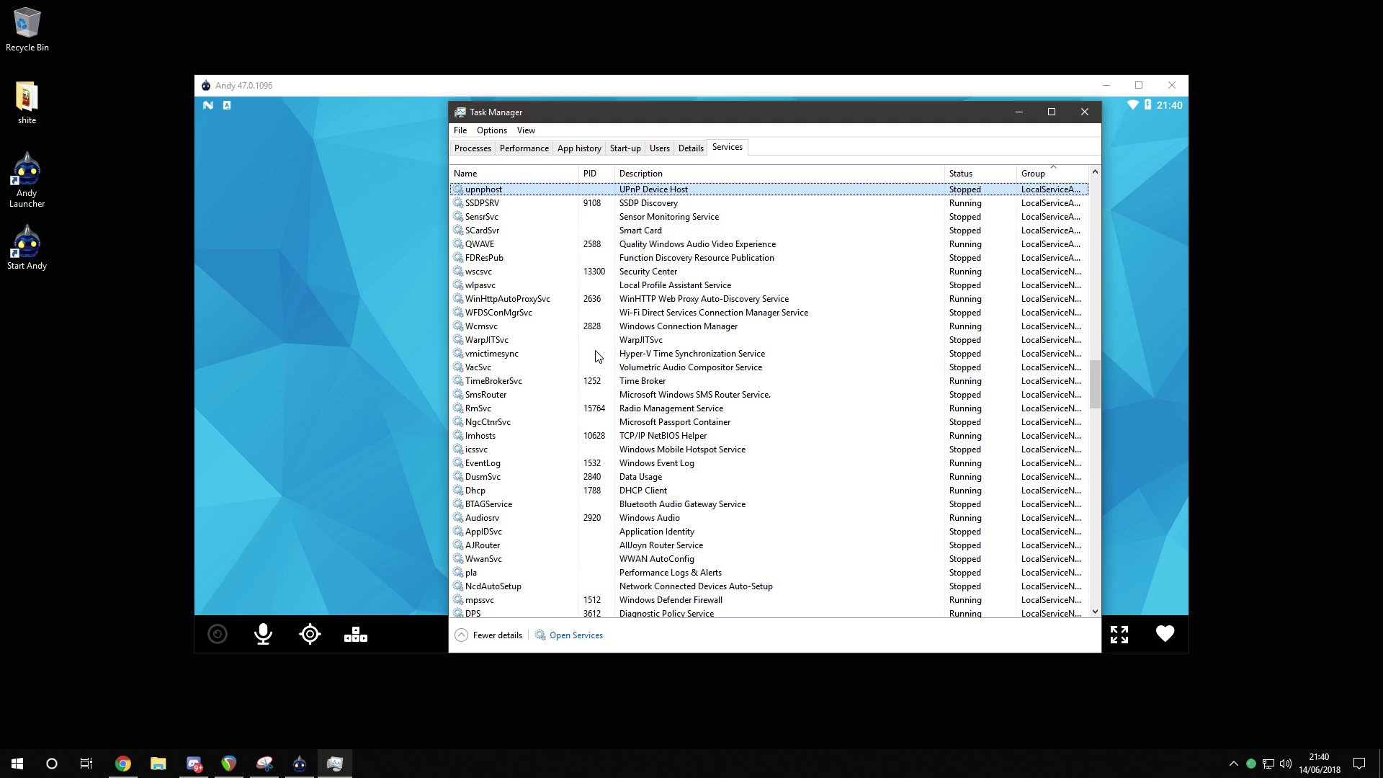
scroll(574, 347, "up", 4)
left_click(474, 148)
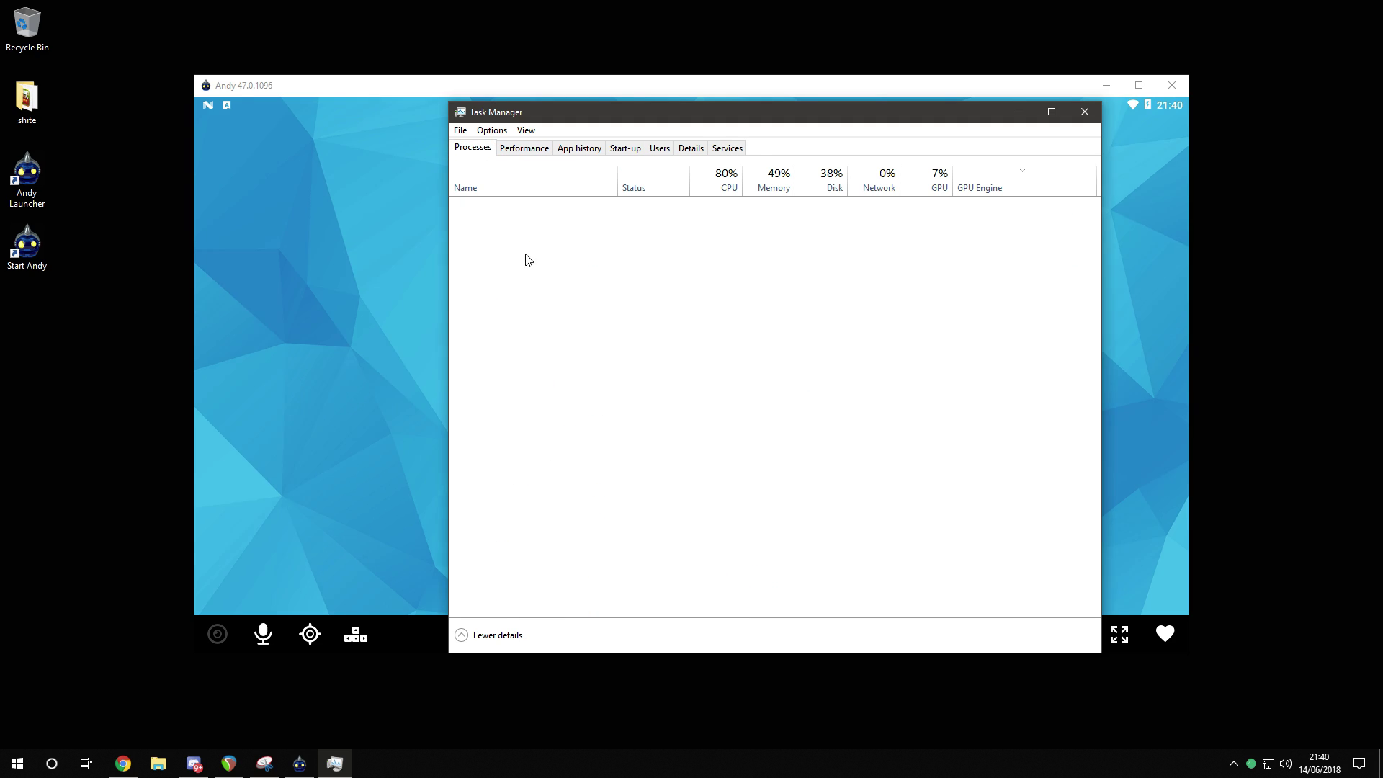
- Locate updater.exe in Task Manager's Details list, then switch back to the VirusTotal results
right_click(523, 268)
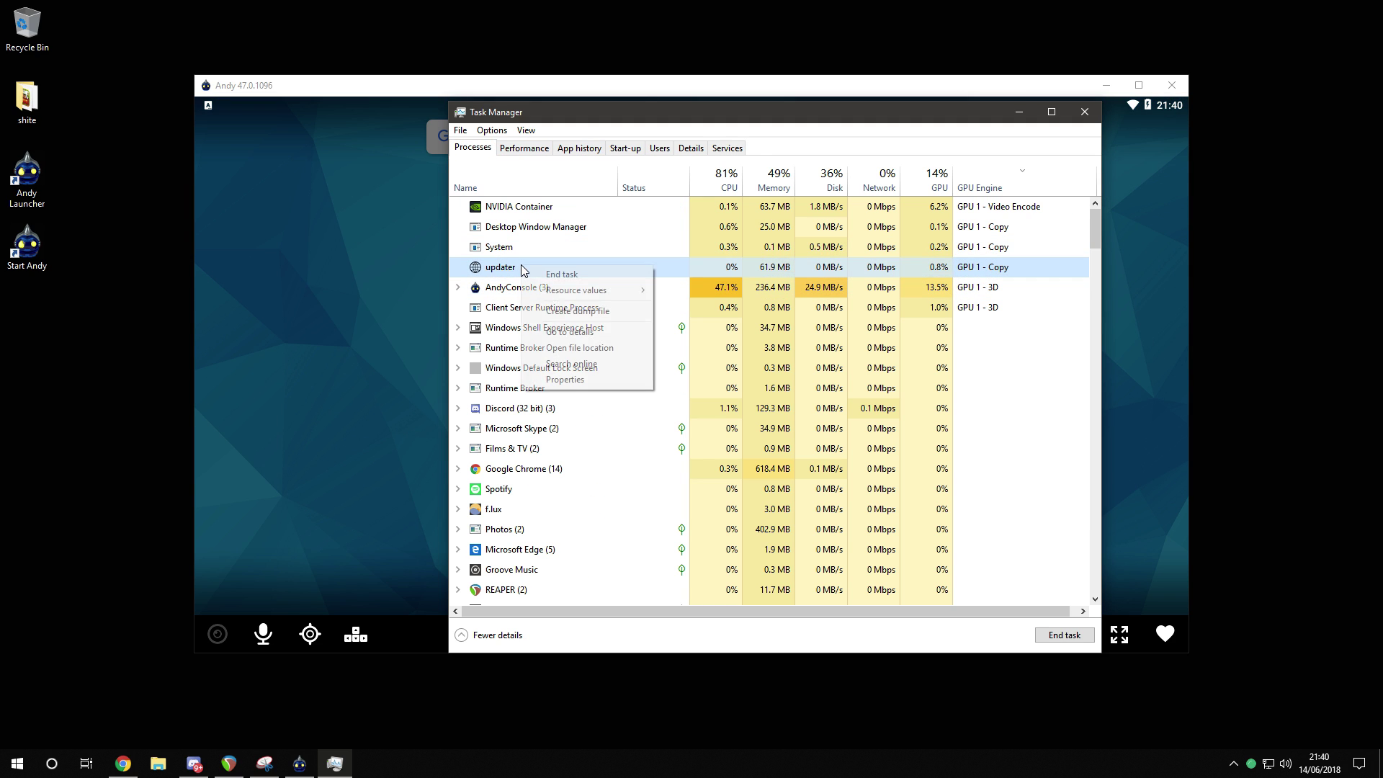
left_click(579, 333)
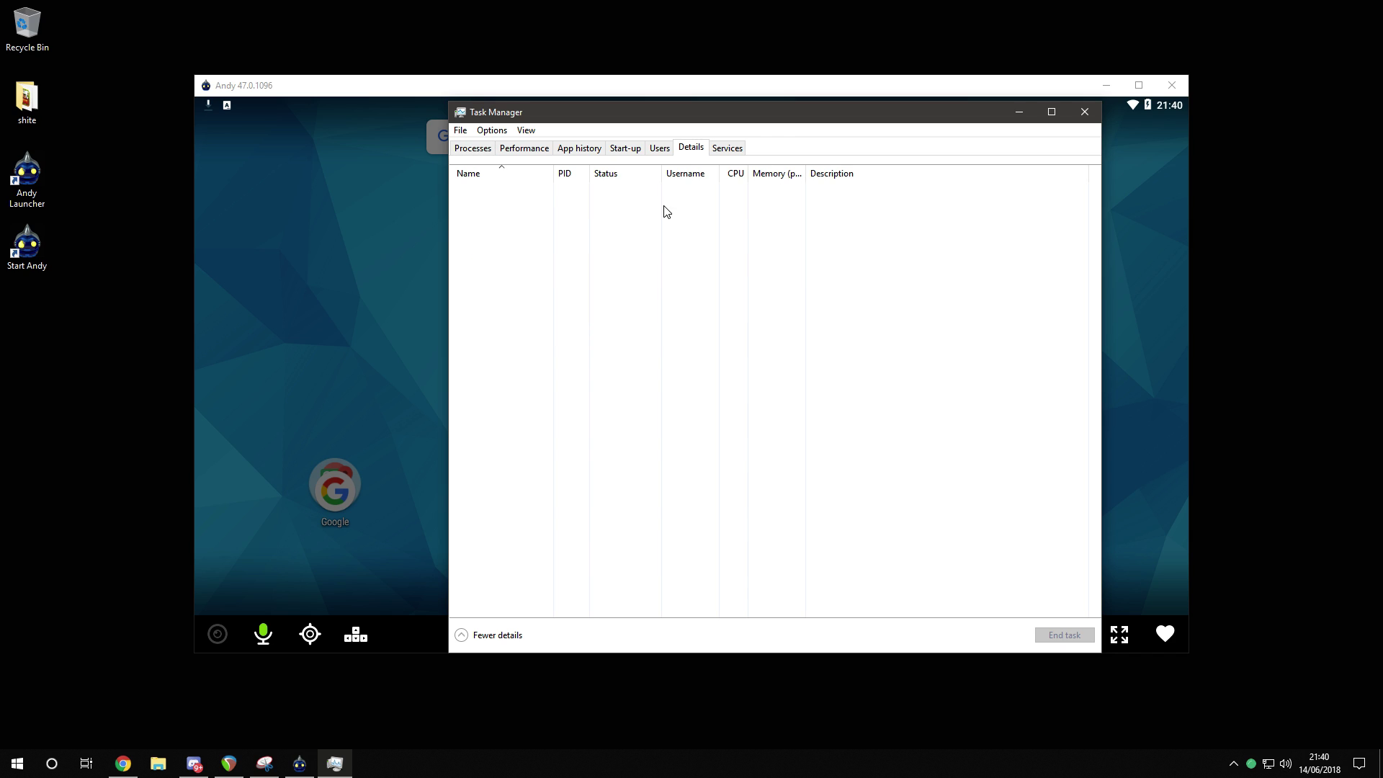
scroll(547, 569, "down", 1)
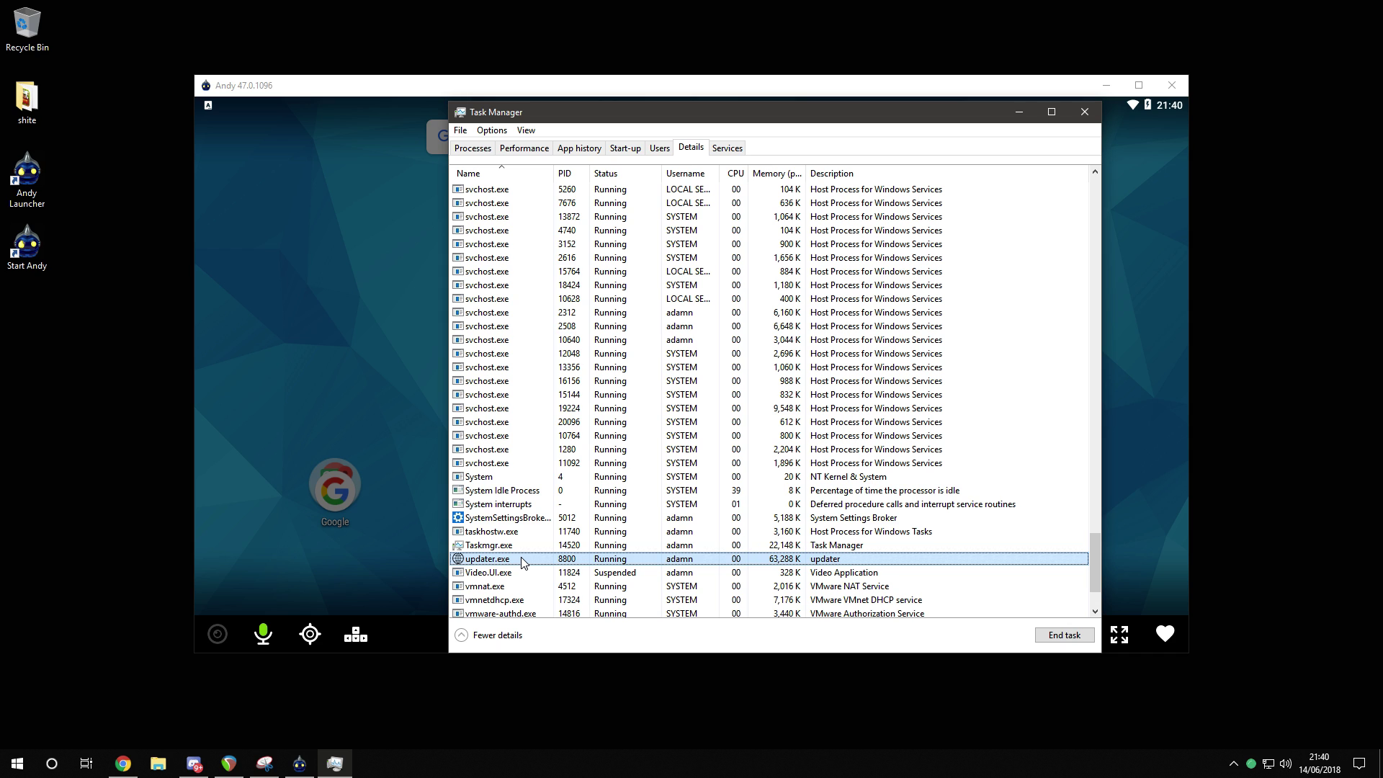
scroll(522, 562, "down", 1)
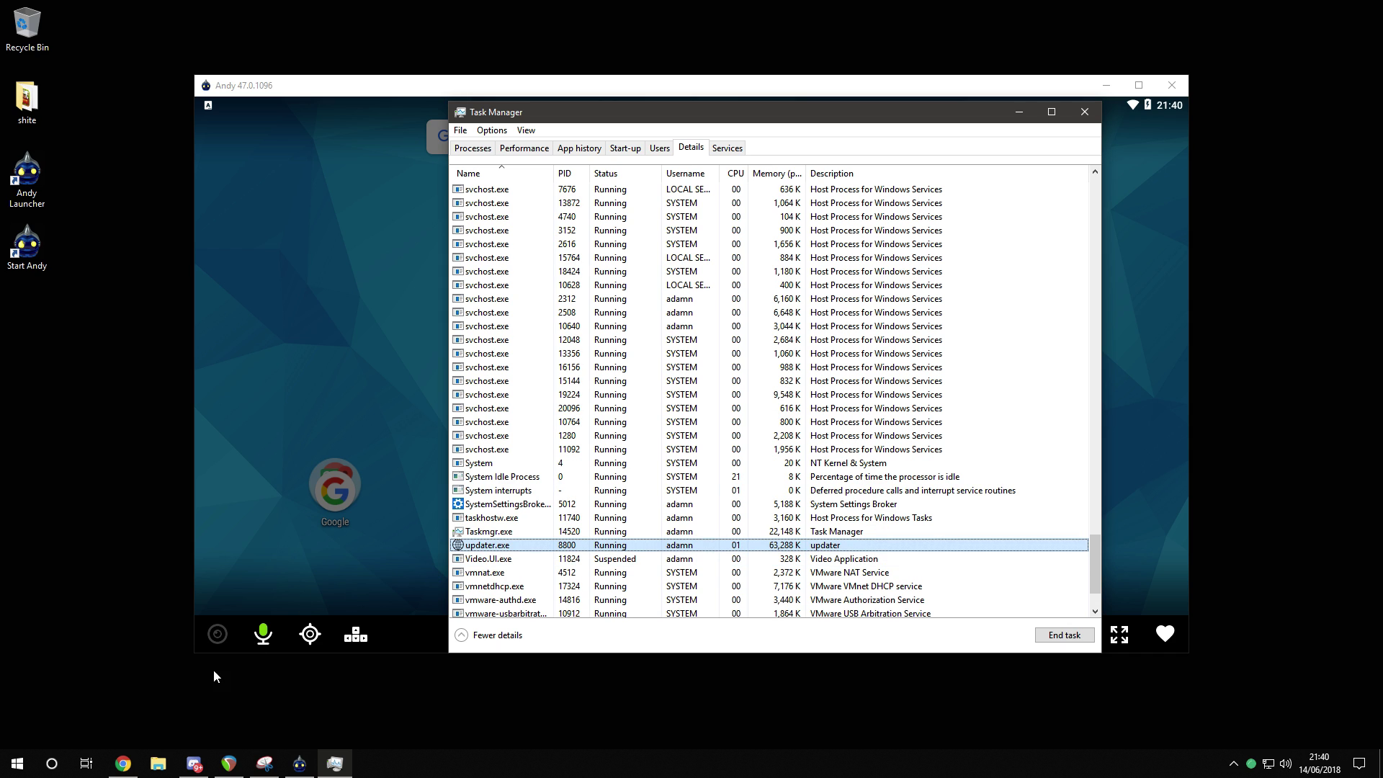
key("alt+Tab")
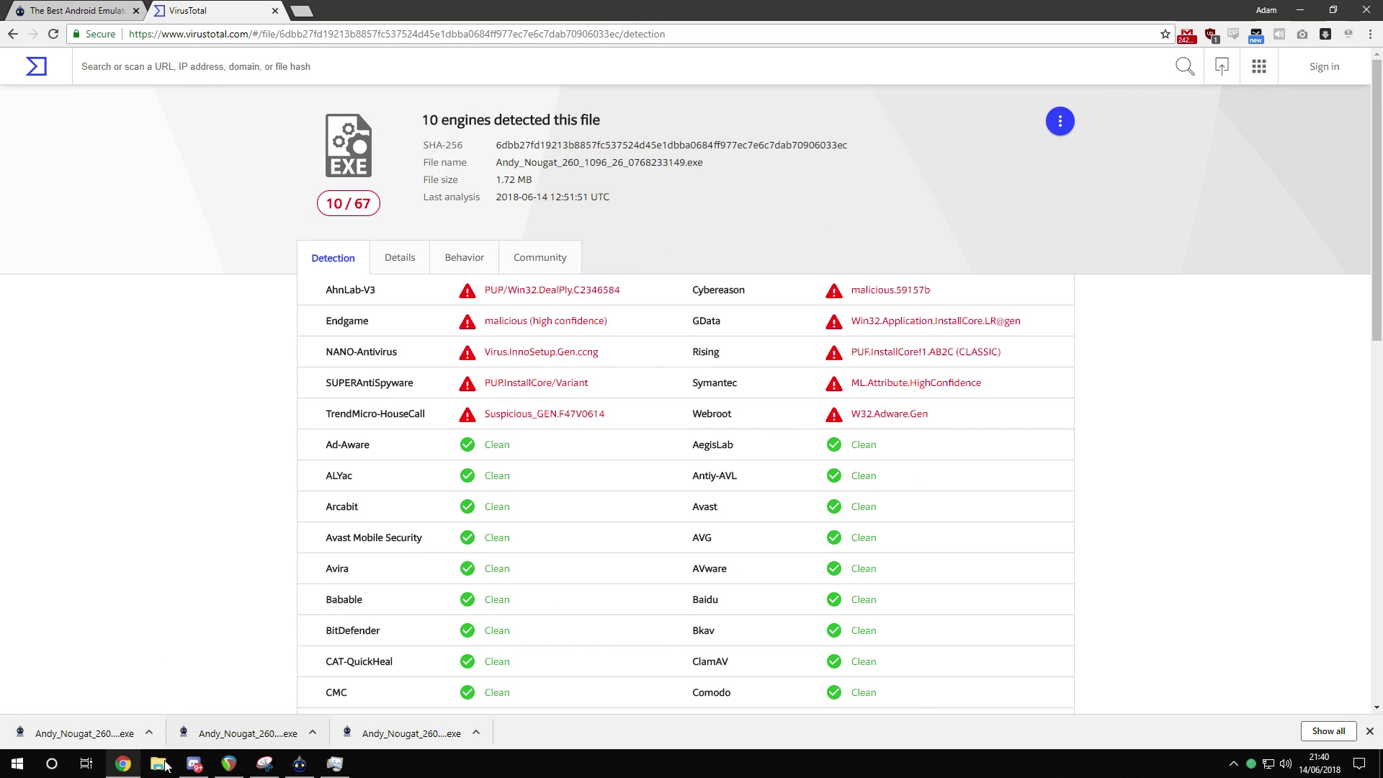
left_click(158, 763)
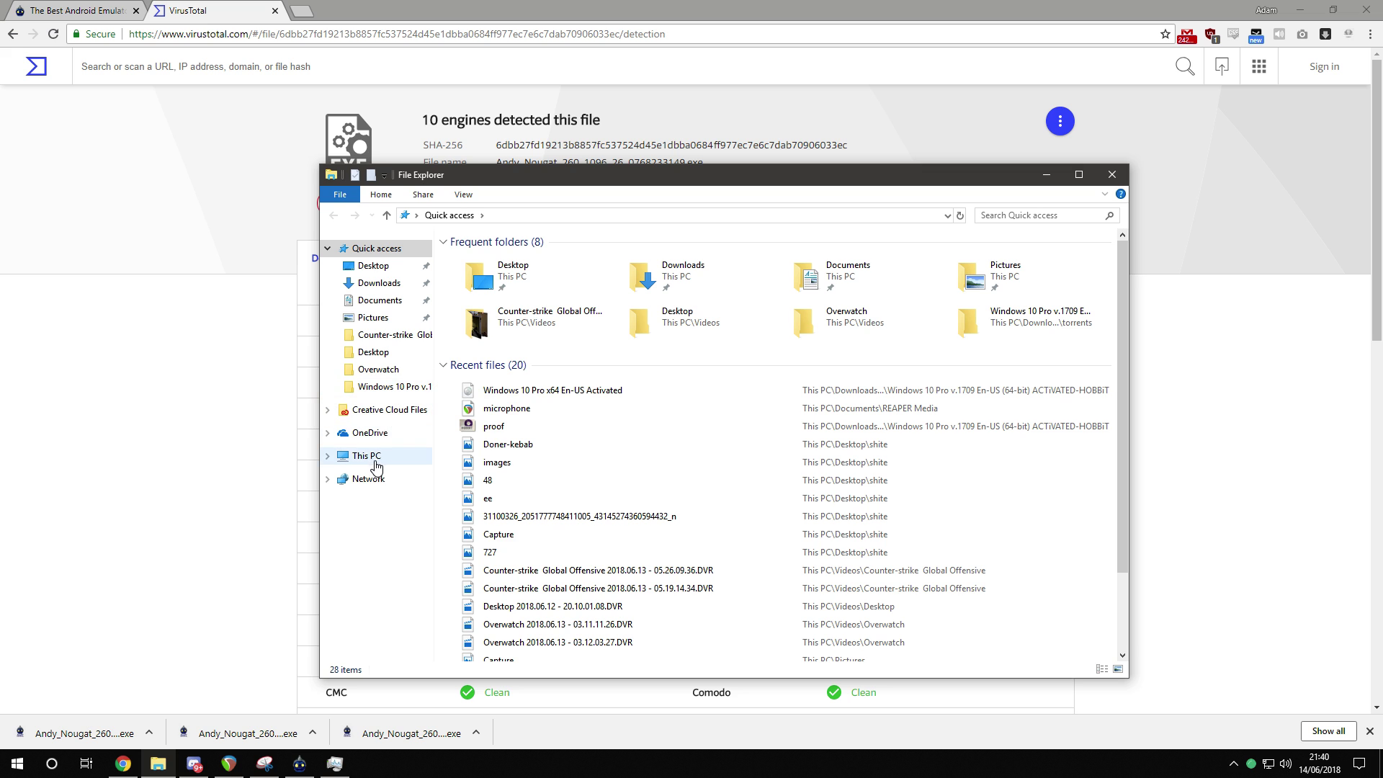
- Browse to Windows (C:)\Program Files (x86)\Updater and place it beside the VirusTotal report
left_click(375, 467)
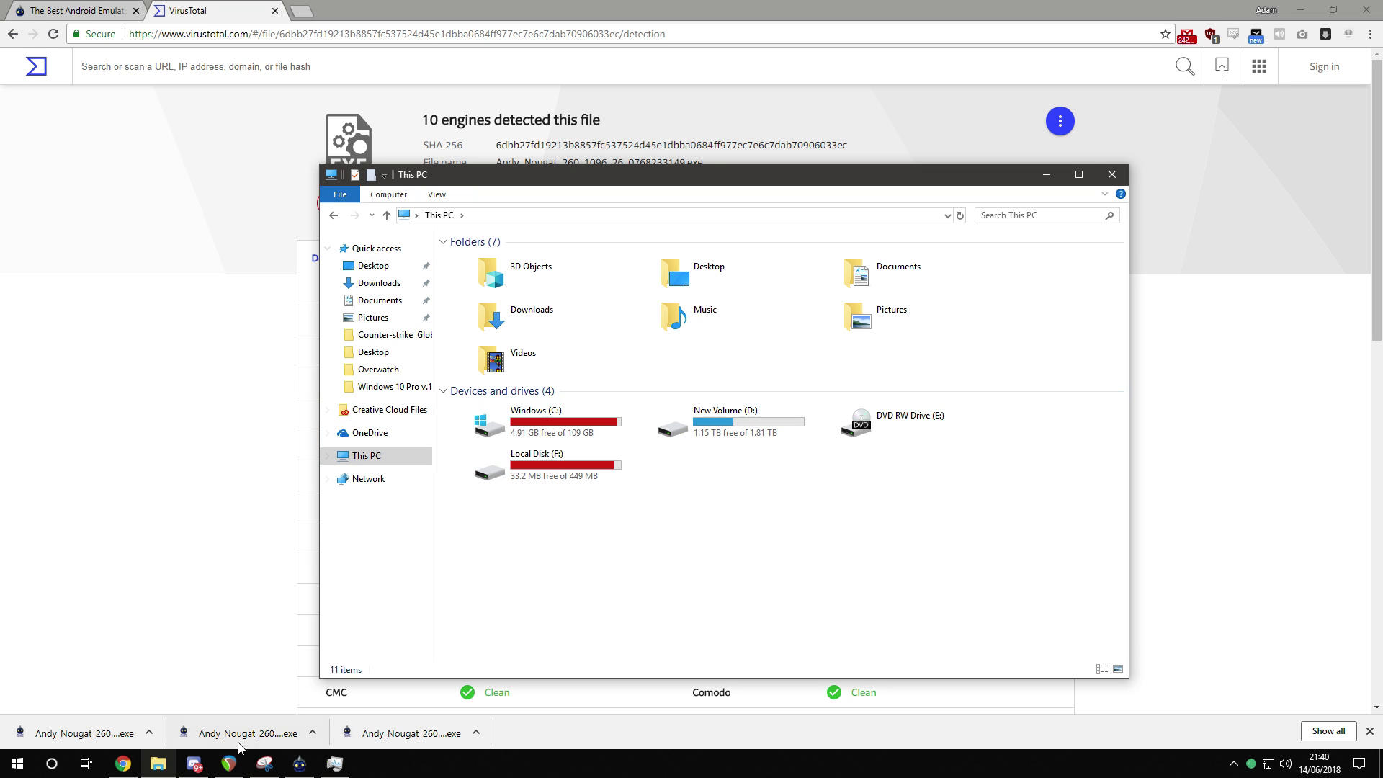
double_click(727, 419)
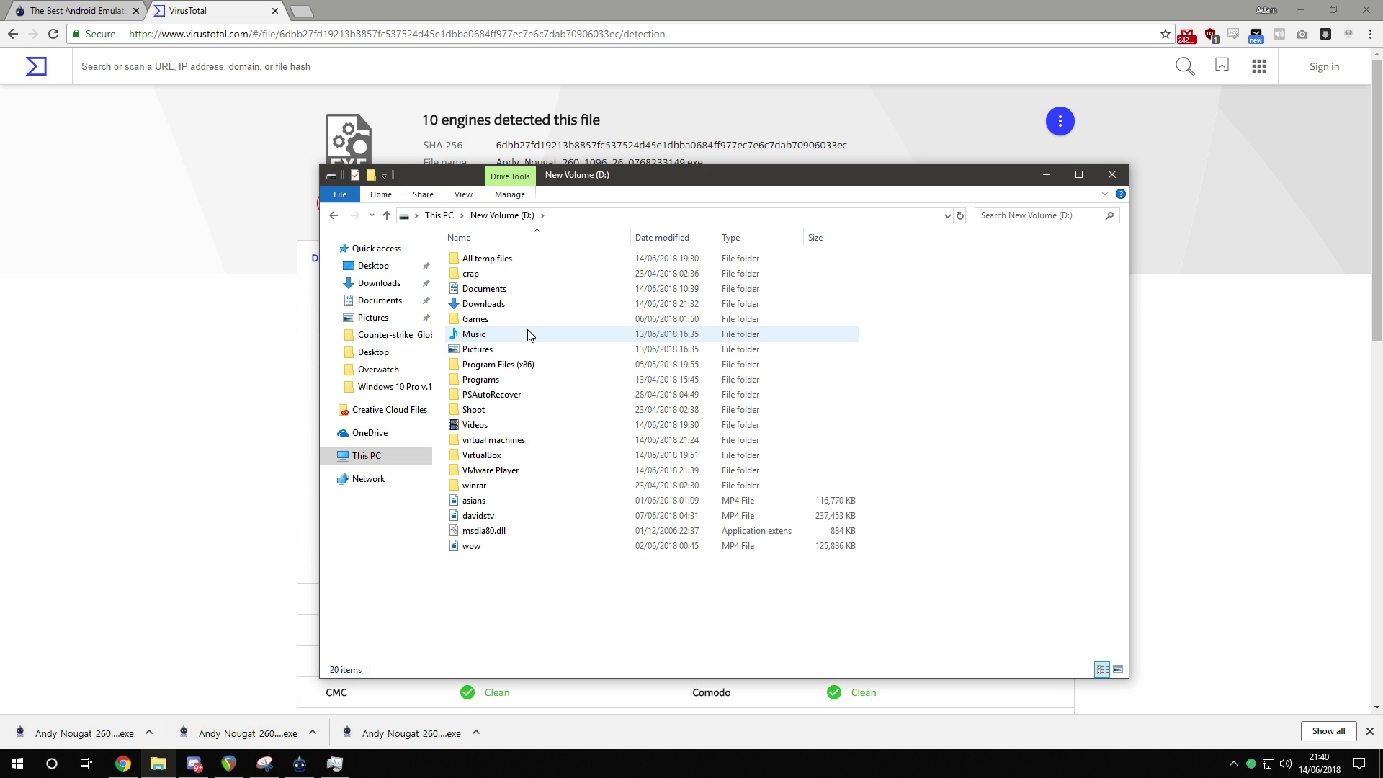
double_click(516, 365)
key("BackSpace")
key("BackSpace")
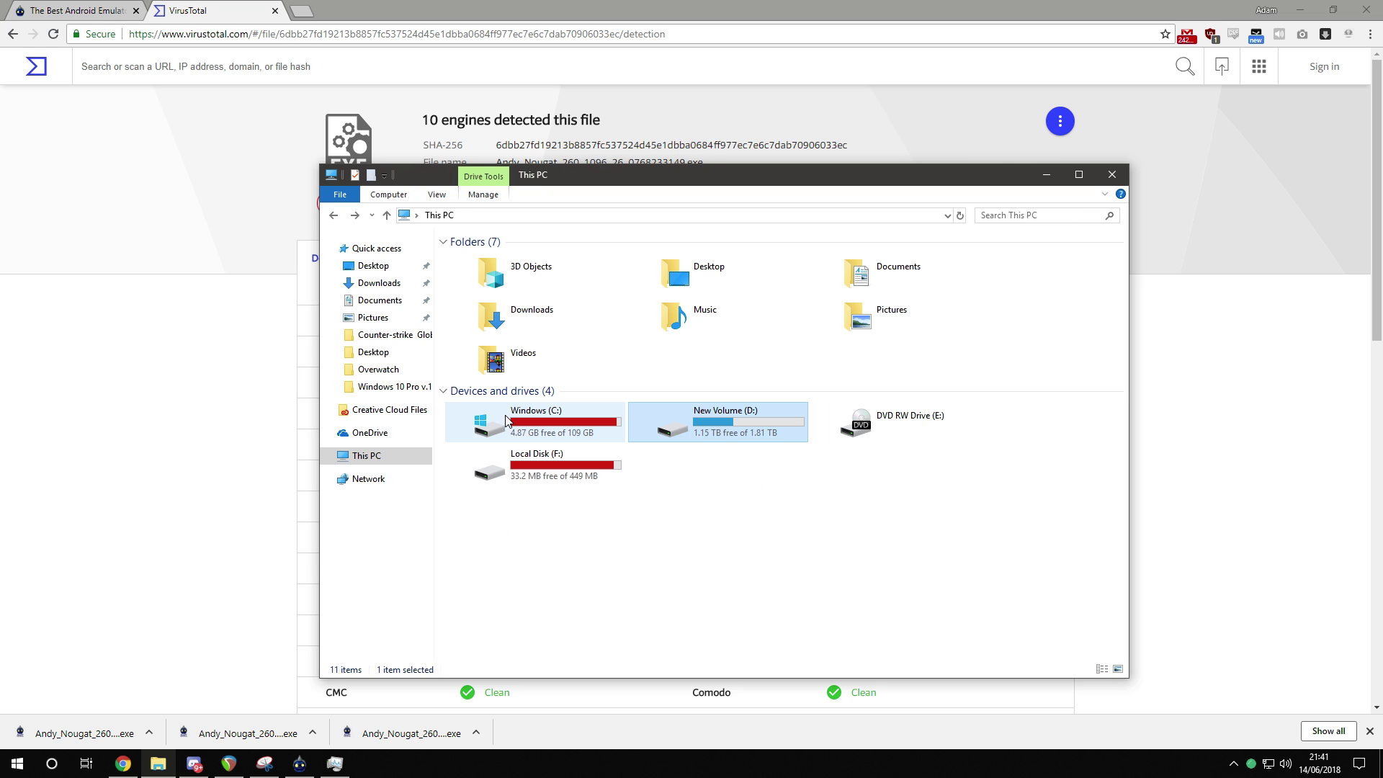
double_click(506, 421)
double_click(496, 307)
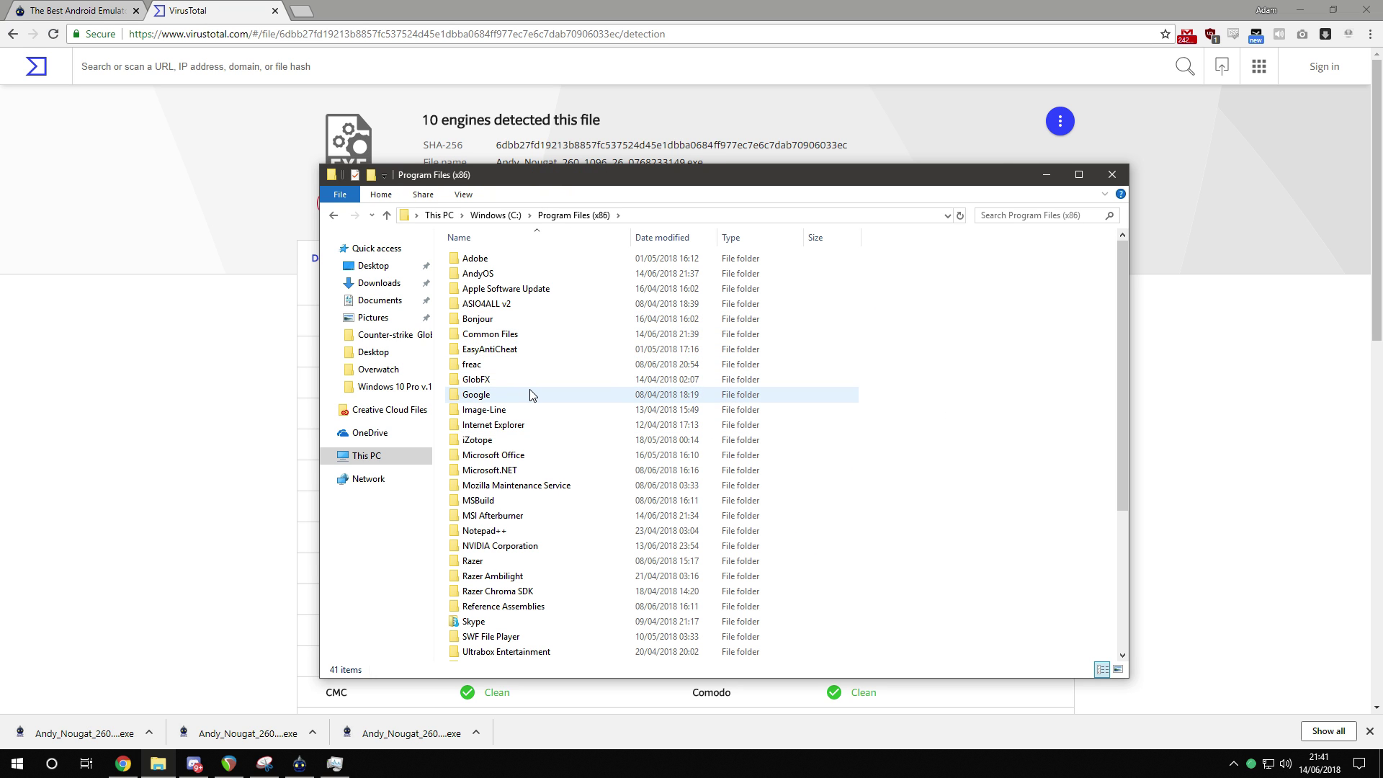
scroll(530, 395, "down", 5)
left_click(507, 458)
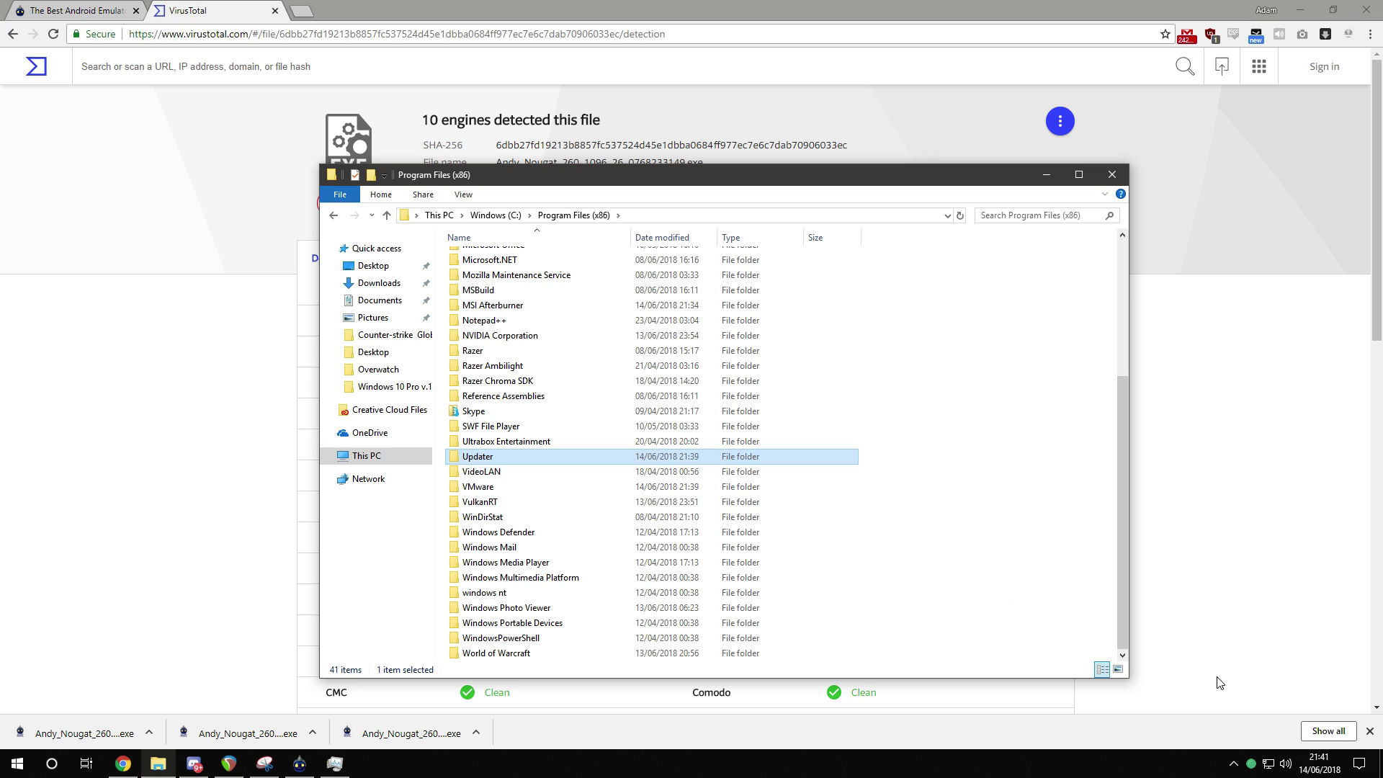
left_click(1323, 763)
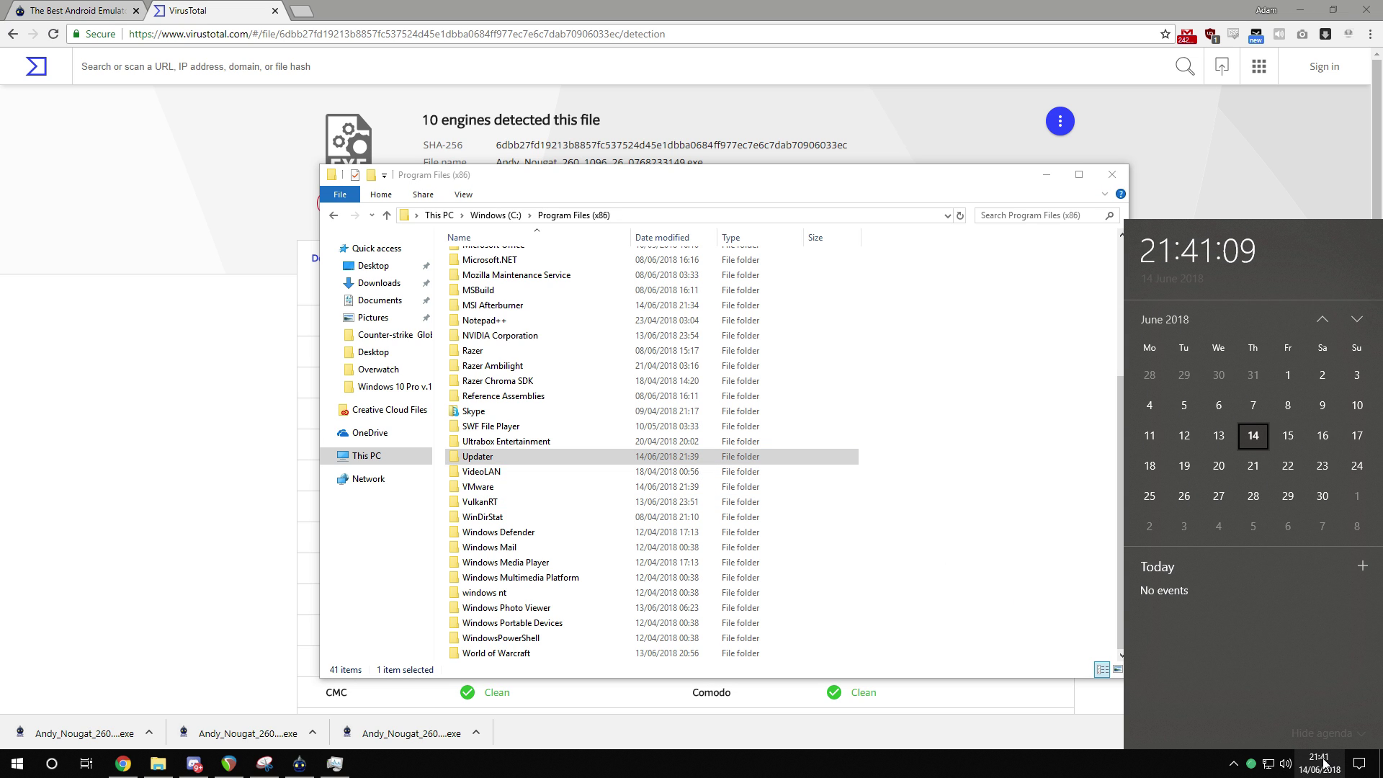
double_click(513, 457)
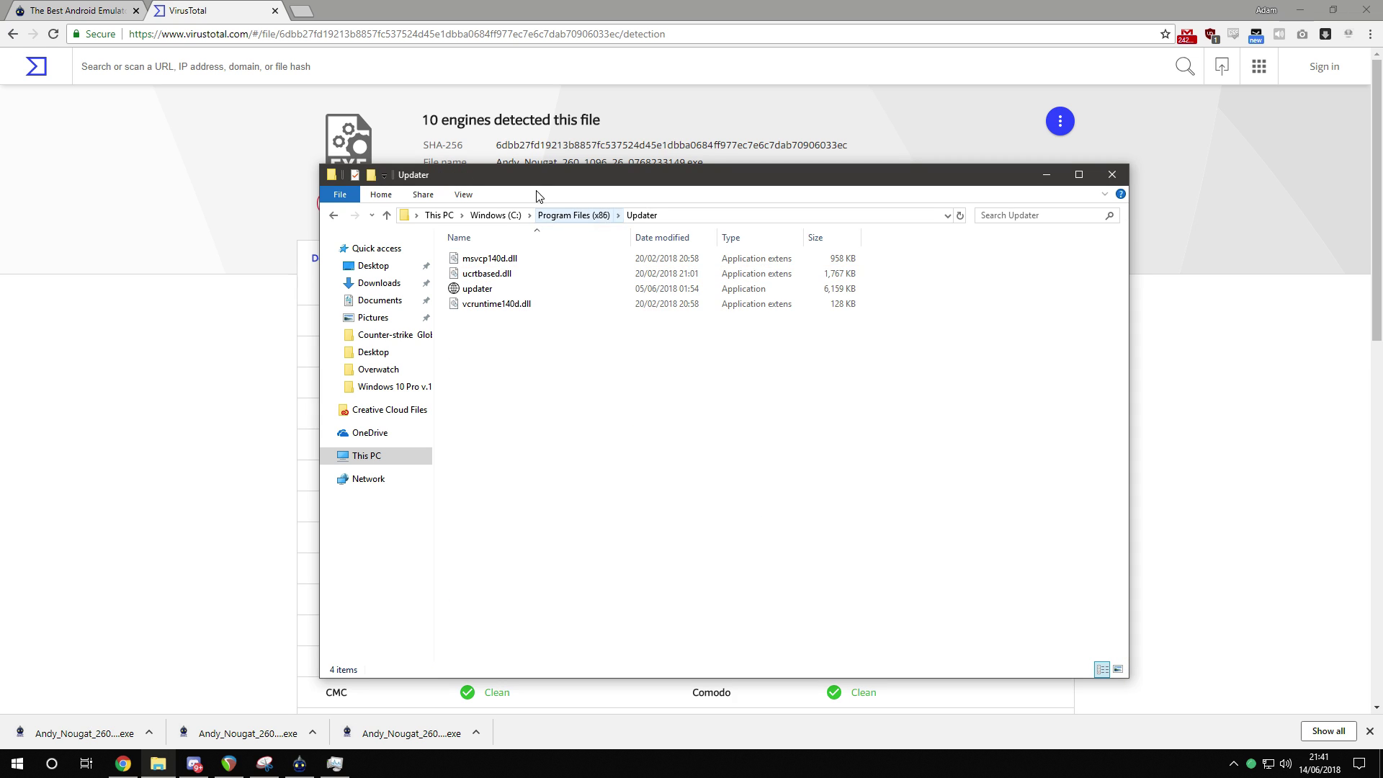
left_click_drag(537, 175, 878, 225)
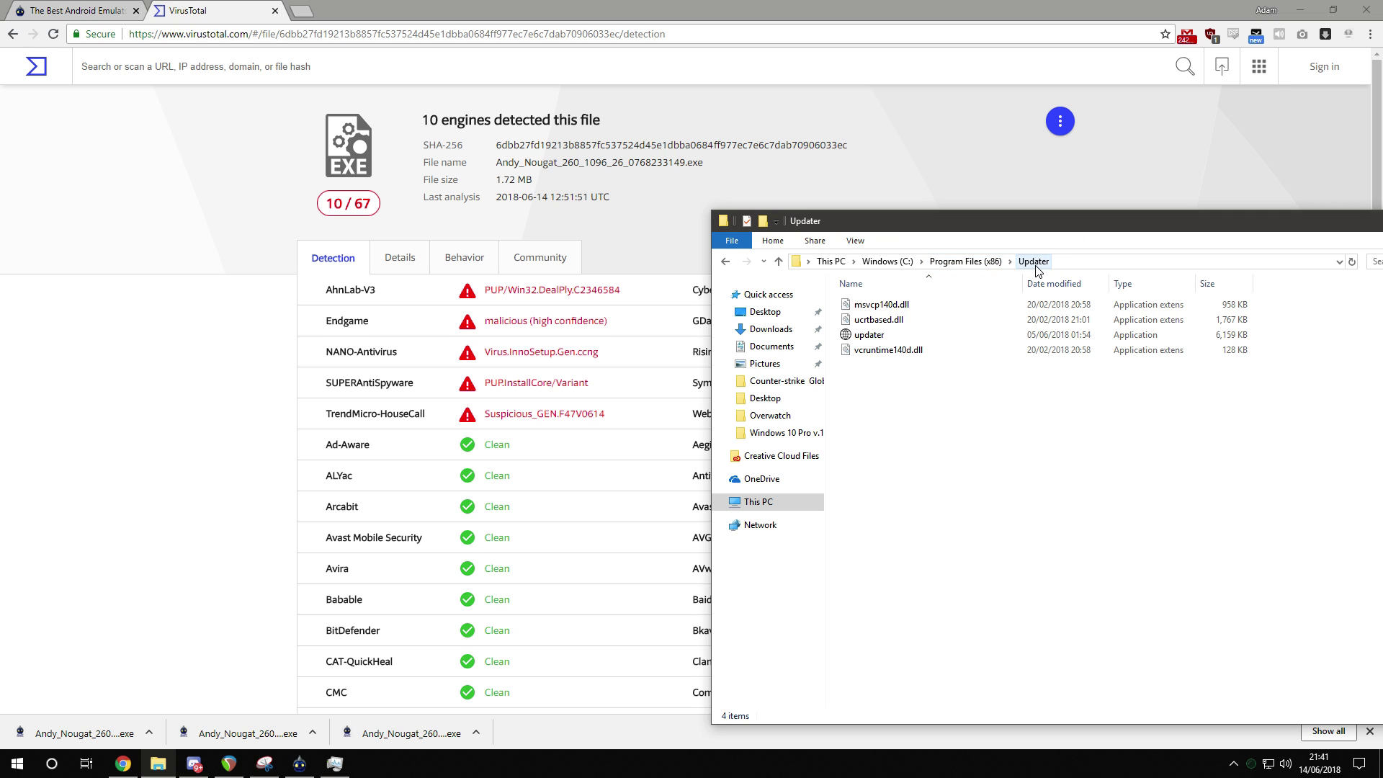
- Browse AndyOS\Update\Download through its GUID folder to the 1.0.0.4 subfolder
left_click(966, 261)
scroll(900, 331, "up", 5)
left_click(891, 326)
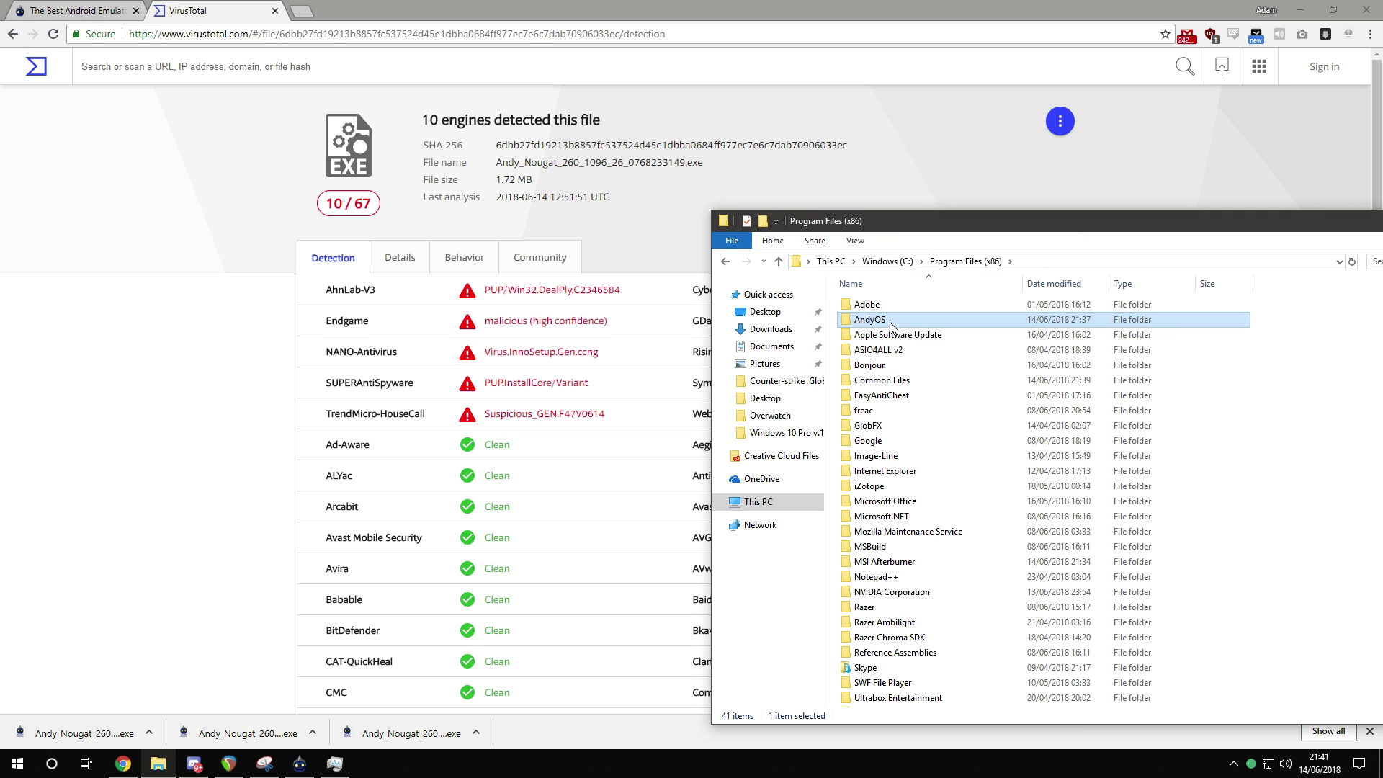
double_click(891, 321)
double_click(891, 320)
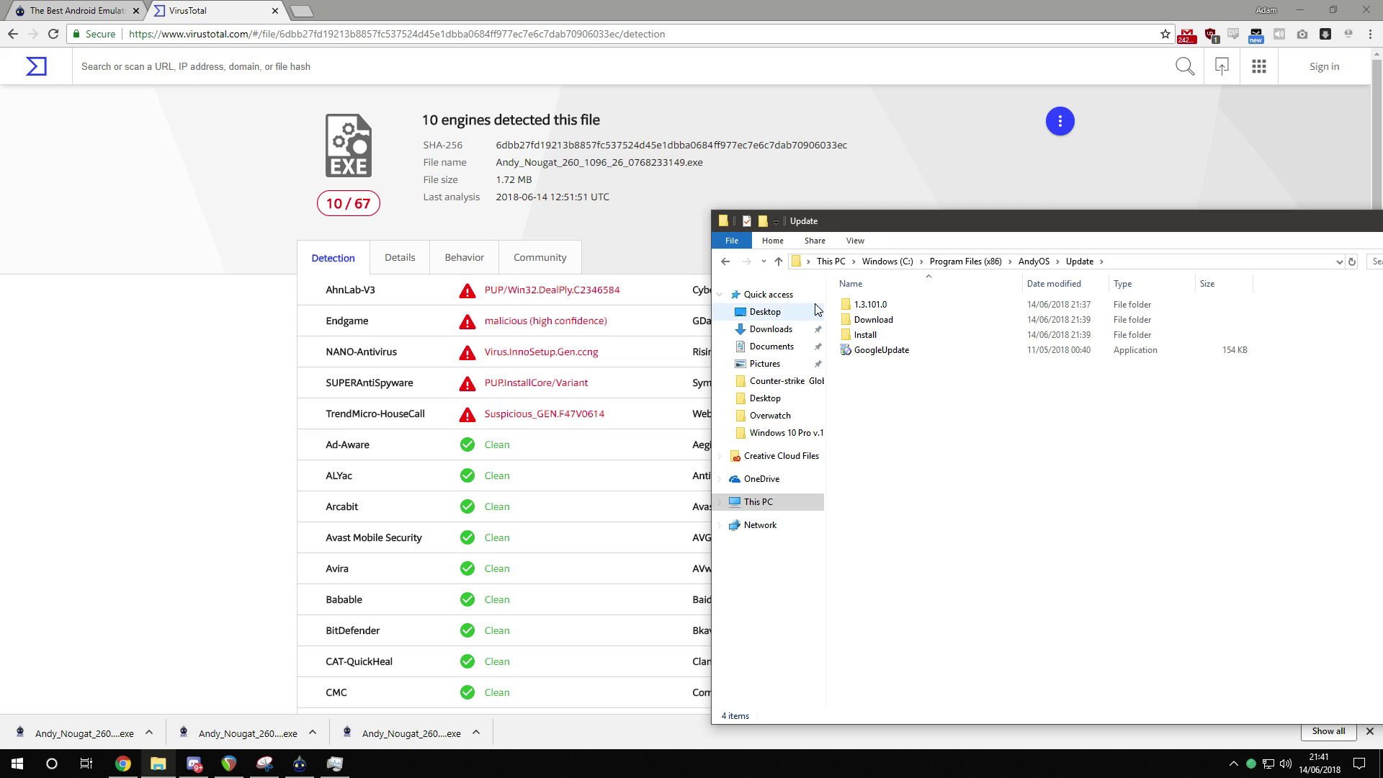
left_click(885, 310)
double_click(888, 319)
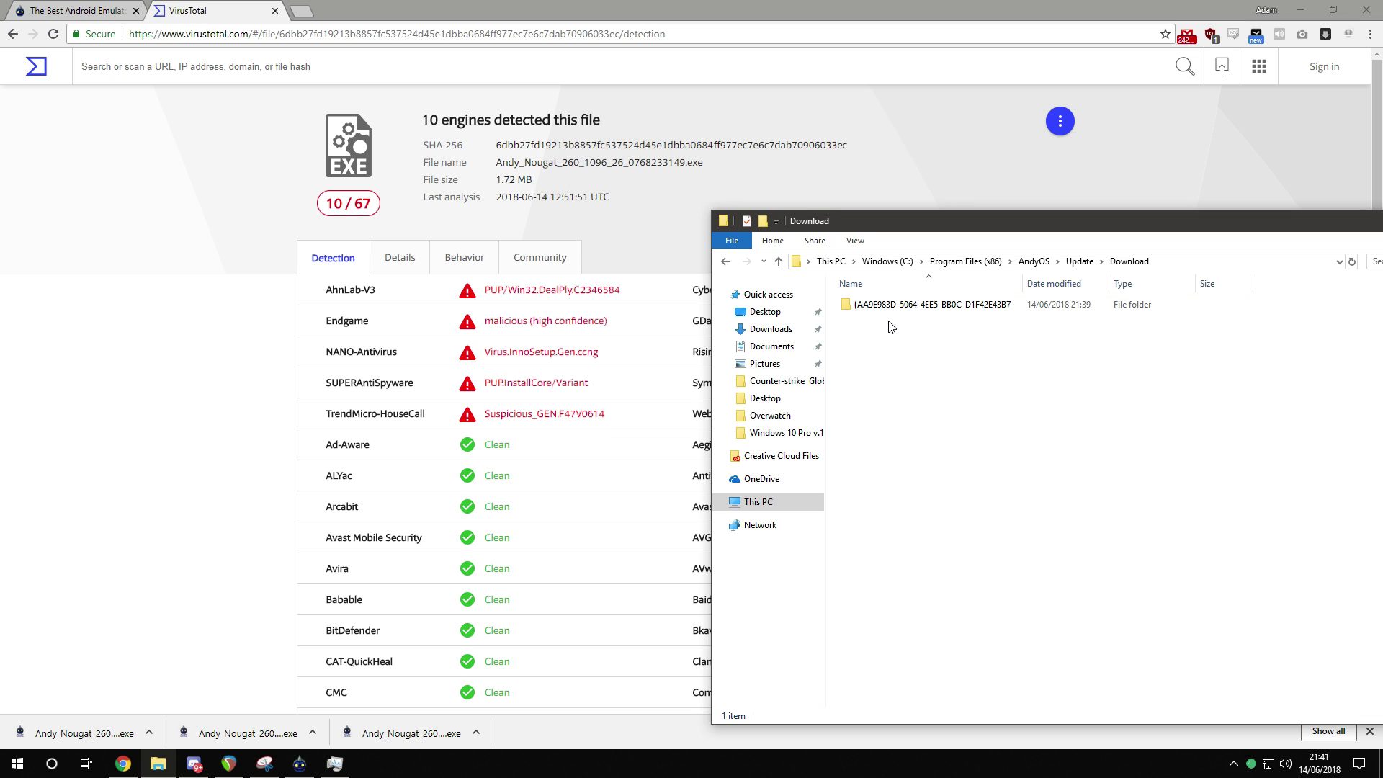
double_click(930, 306)
double_click(933, 305)
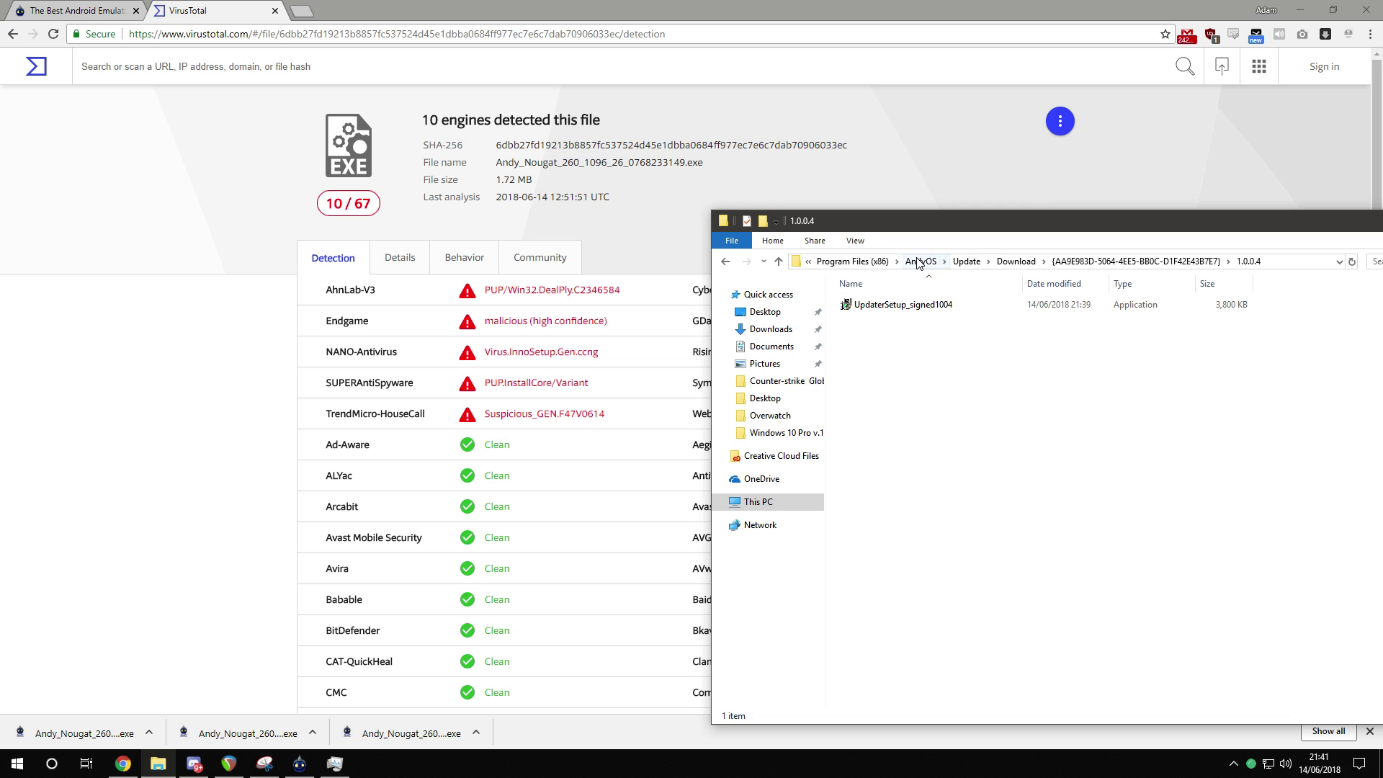
left_click(1125, 262)
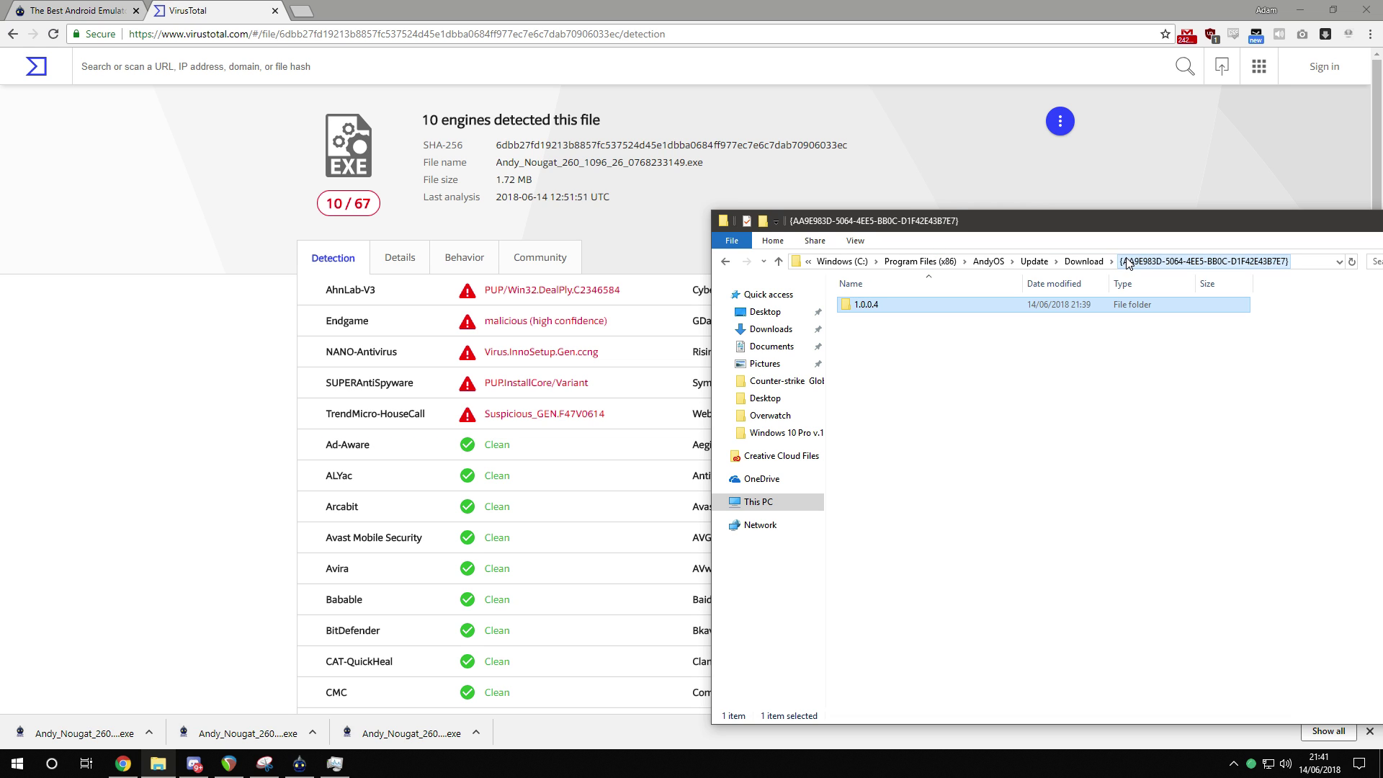
left_click(1078, 261)
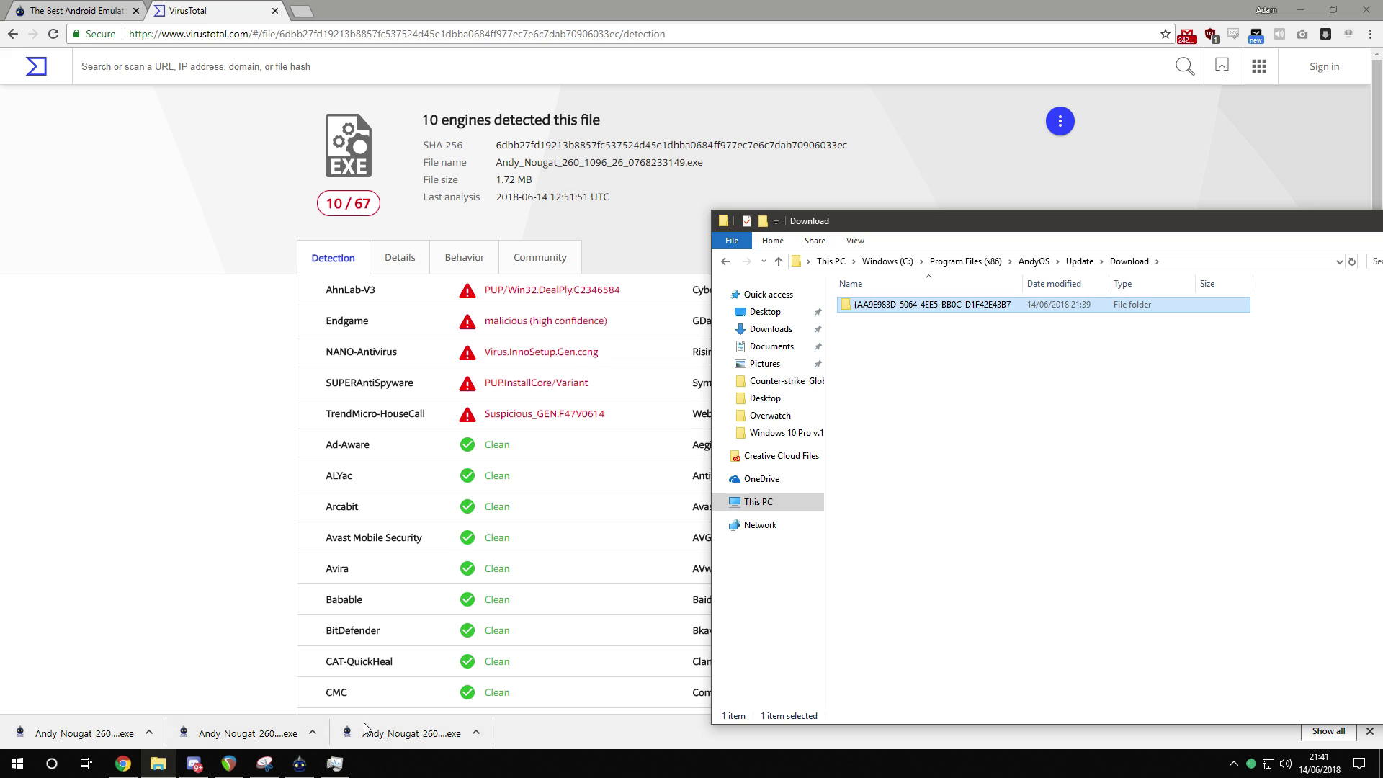
- Minimize Task Manager and find UpdaterSetup_signed1004 inside AndyOS\Update\Install's GUID folder
left_click(334, 763)
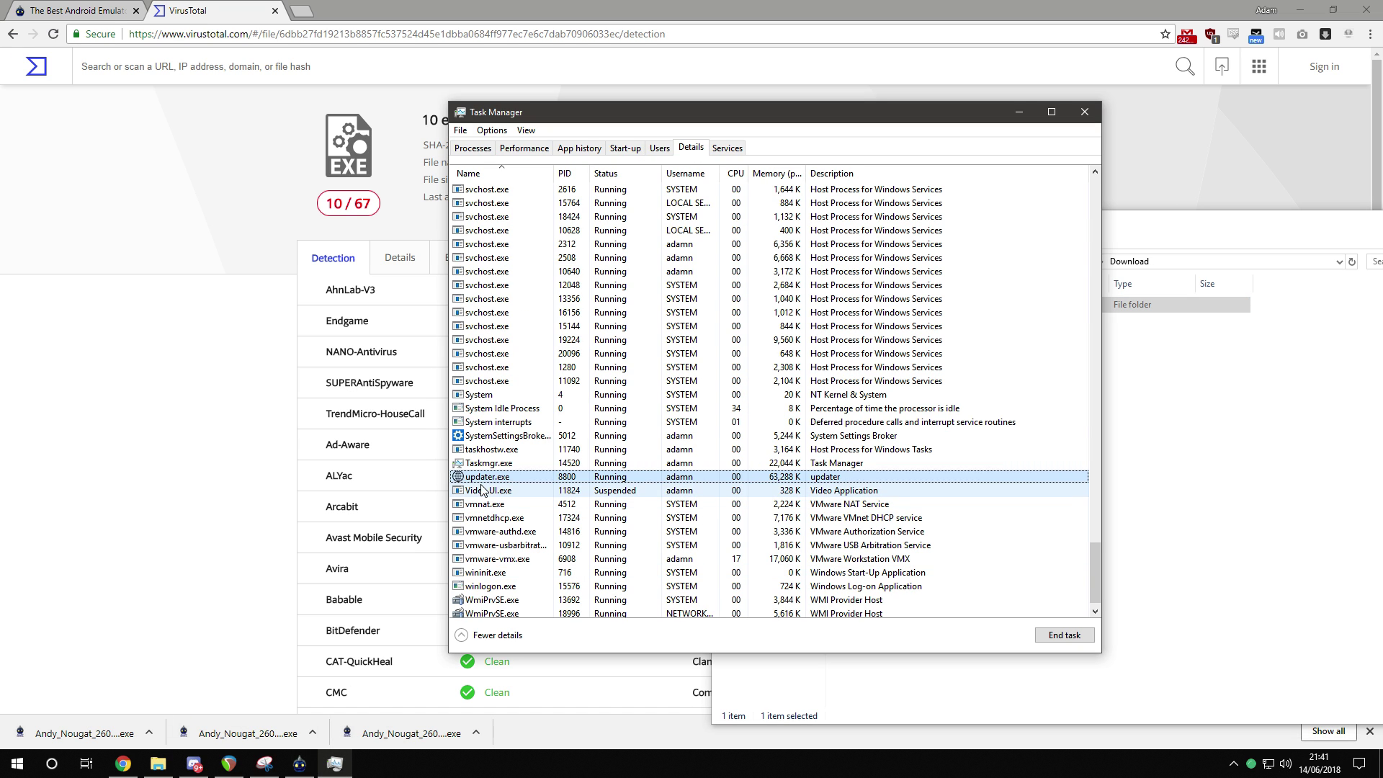
left_click(1019, 112)
left_click(979, 364)
left_click(1080, 262)
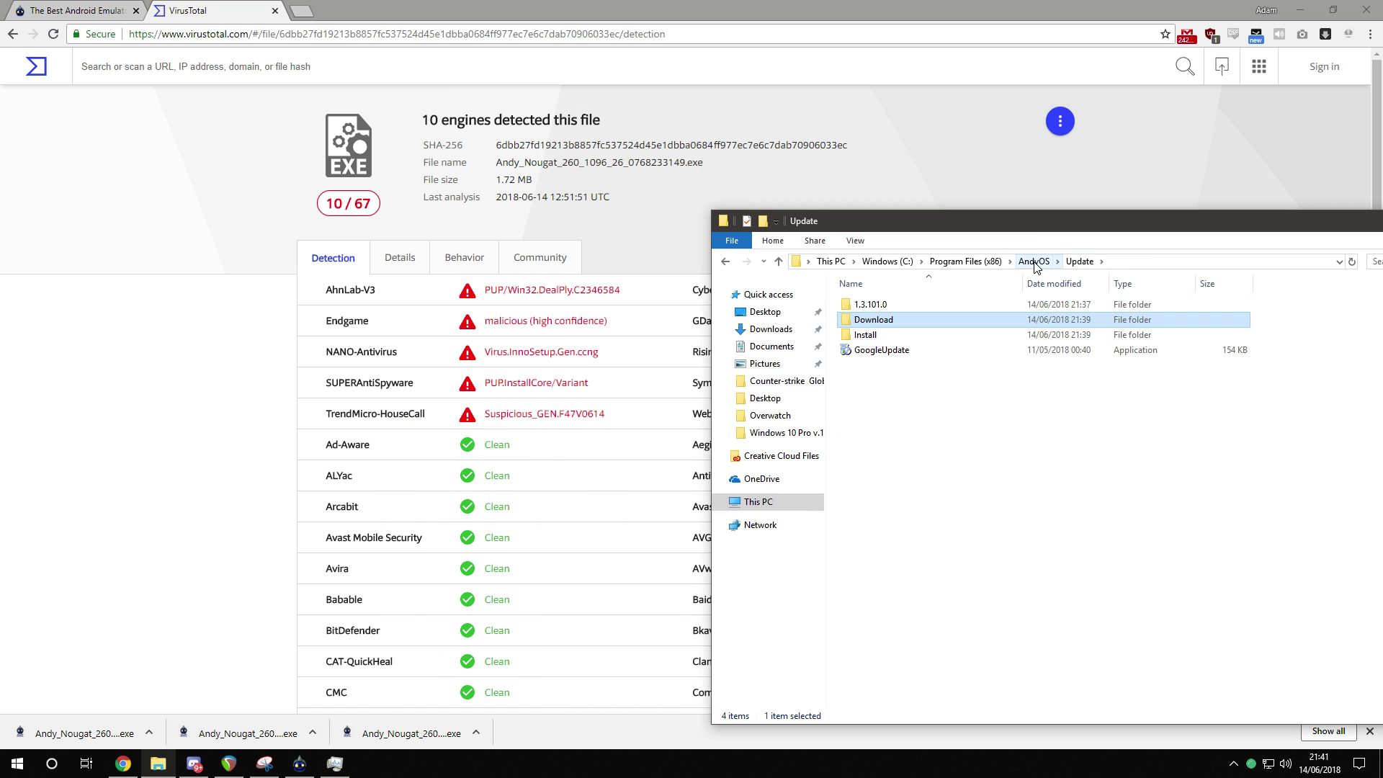
double_click(911, 333)
double_click(882, 307)
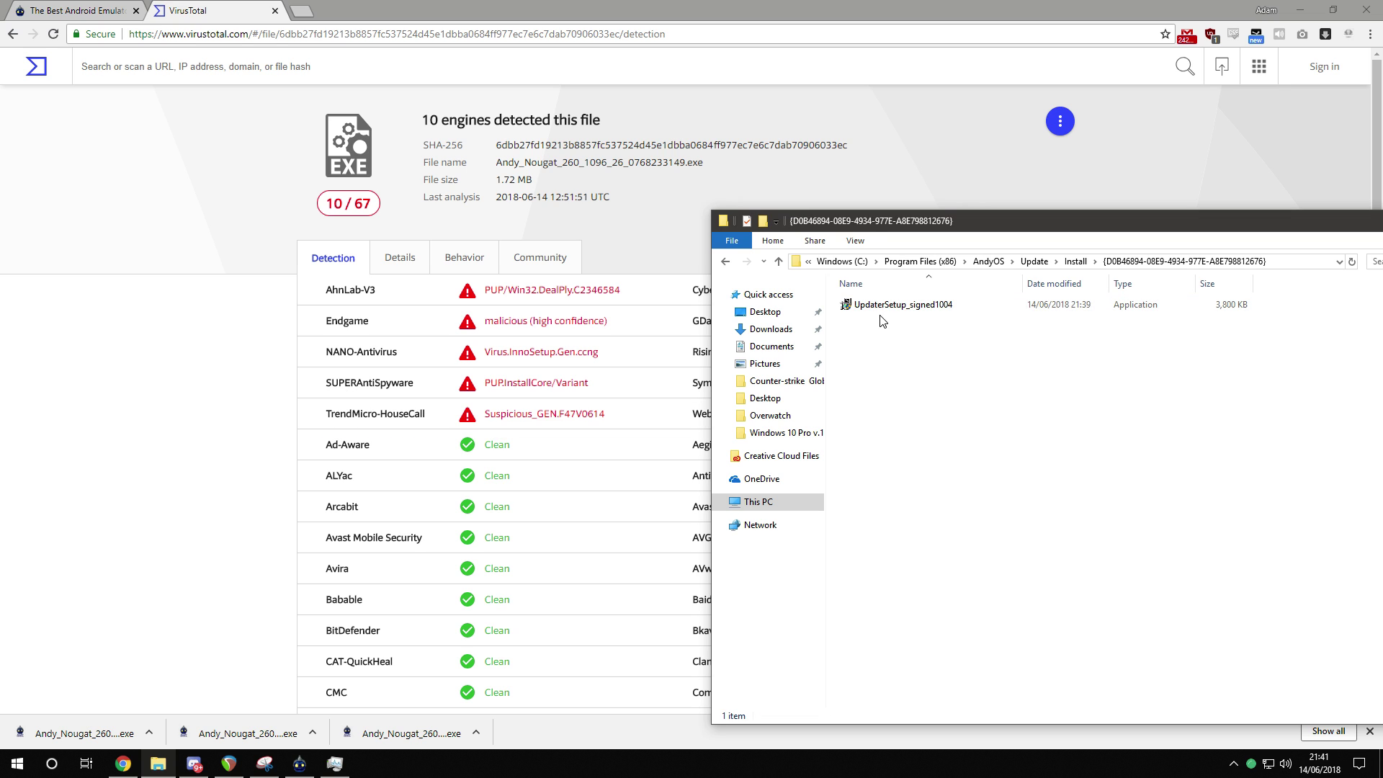
left_click(873, 311)
left_click(1075, 261)
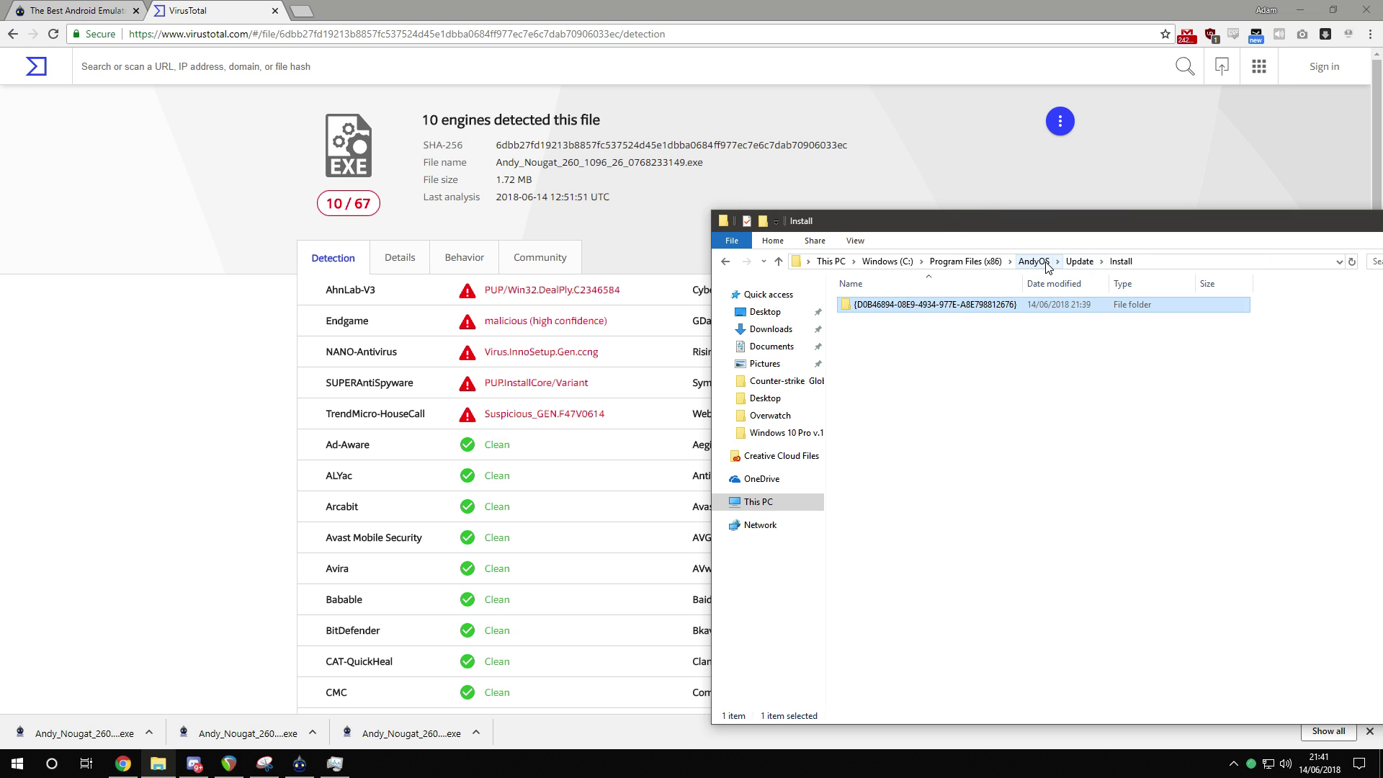
left_click(1078, 261)
- Return to Download's GUID\1.0.0.4 folder and reposition the Explorer window
double_click(884, 322)
left_click(878, 310)
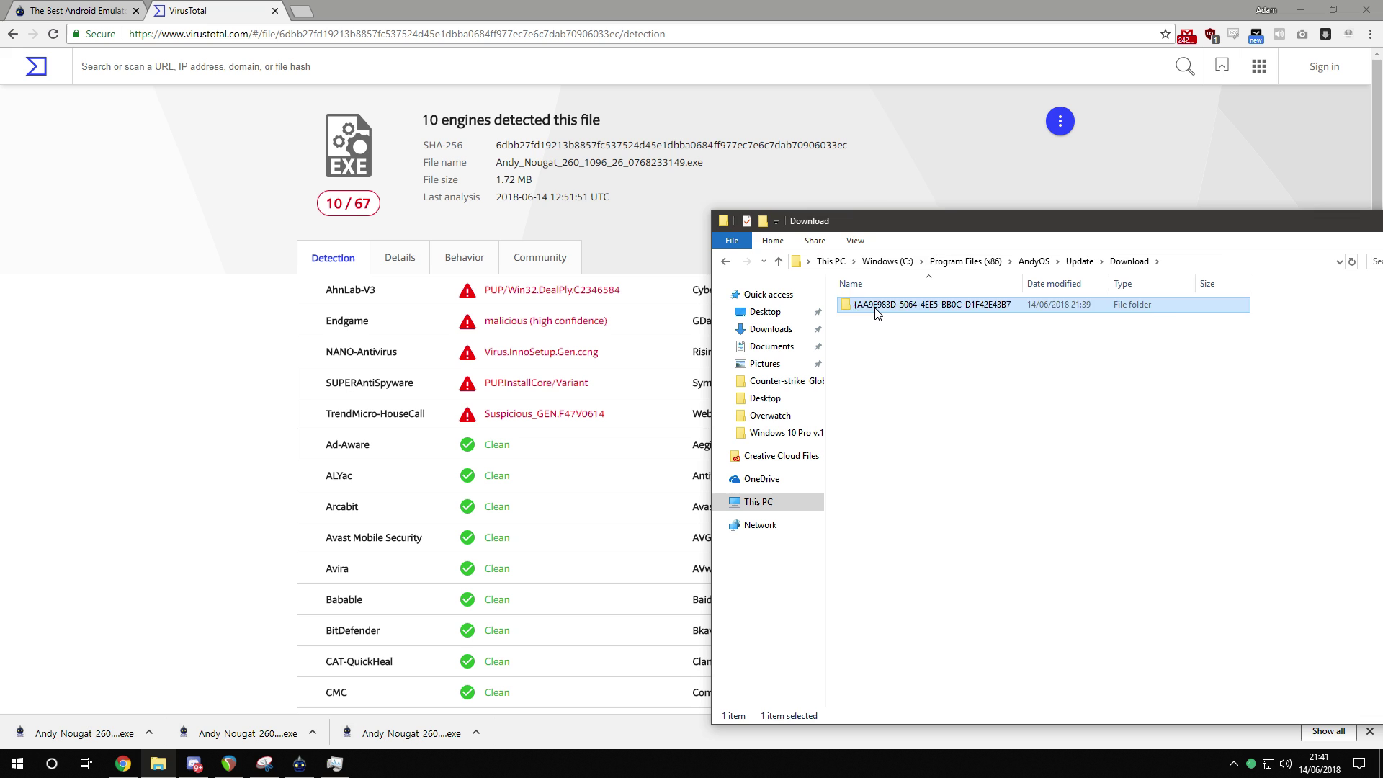
double_click(877, 310)
double_click(897, 317)
left_click_drag(1016, 222, 787, 197)
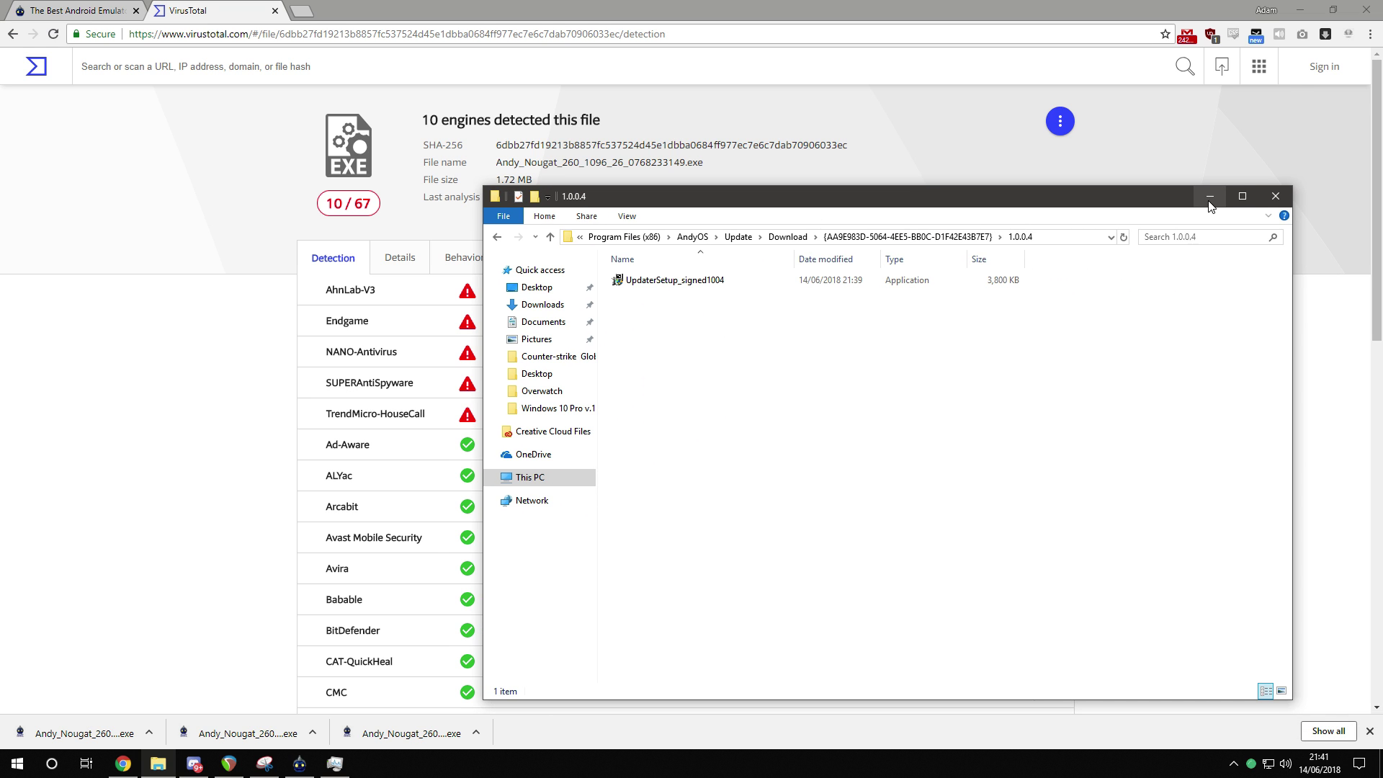
left_click(1210, 203)
left_click(158, 763)
- Open Program Files (x86)\Updater and drop updater.exe onto VirusTotal, flagged by 4 of 68 engines
left_click_drag(711, 202, 718, 202)
left_click(704, 239)
left_click(758, 245)
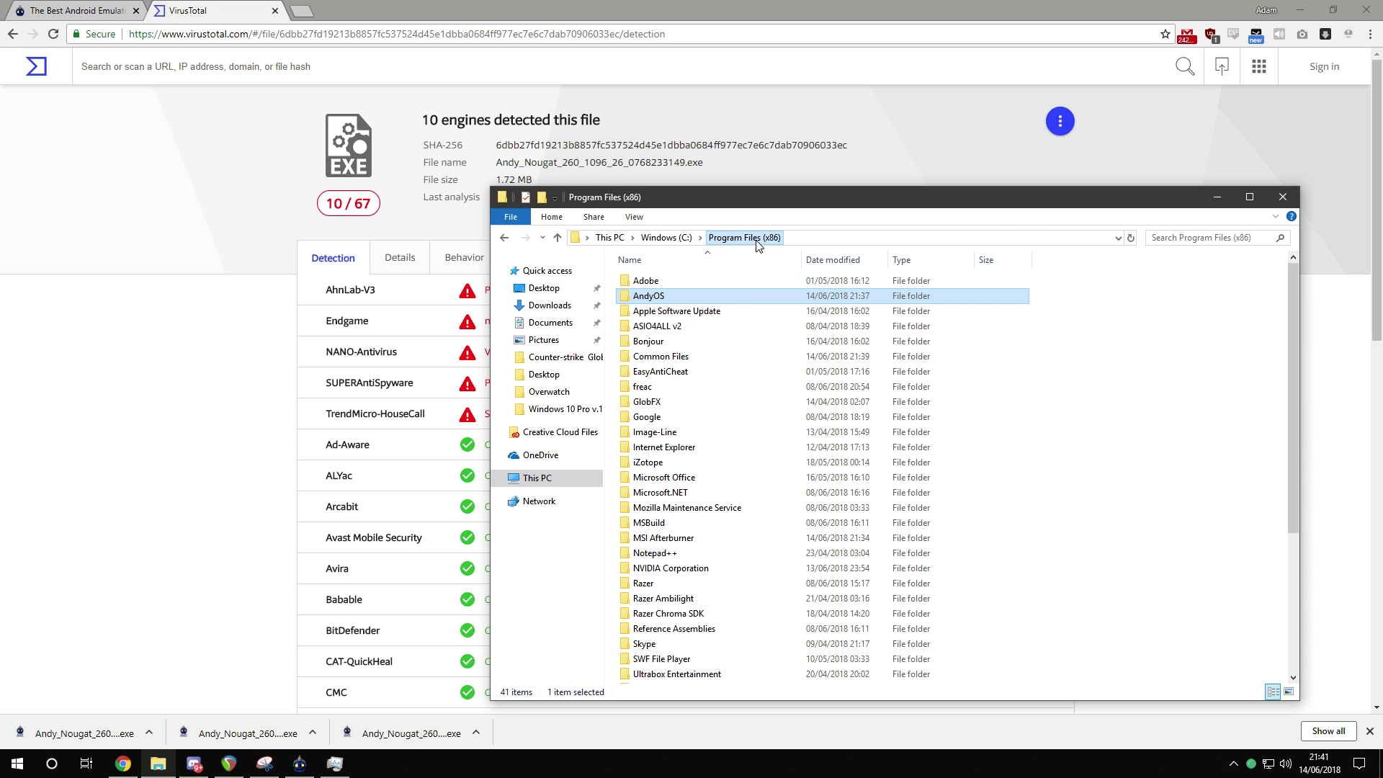
scroll(663, 558, "down", 1)
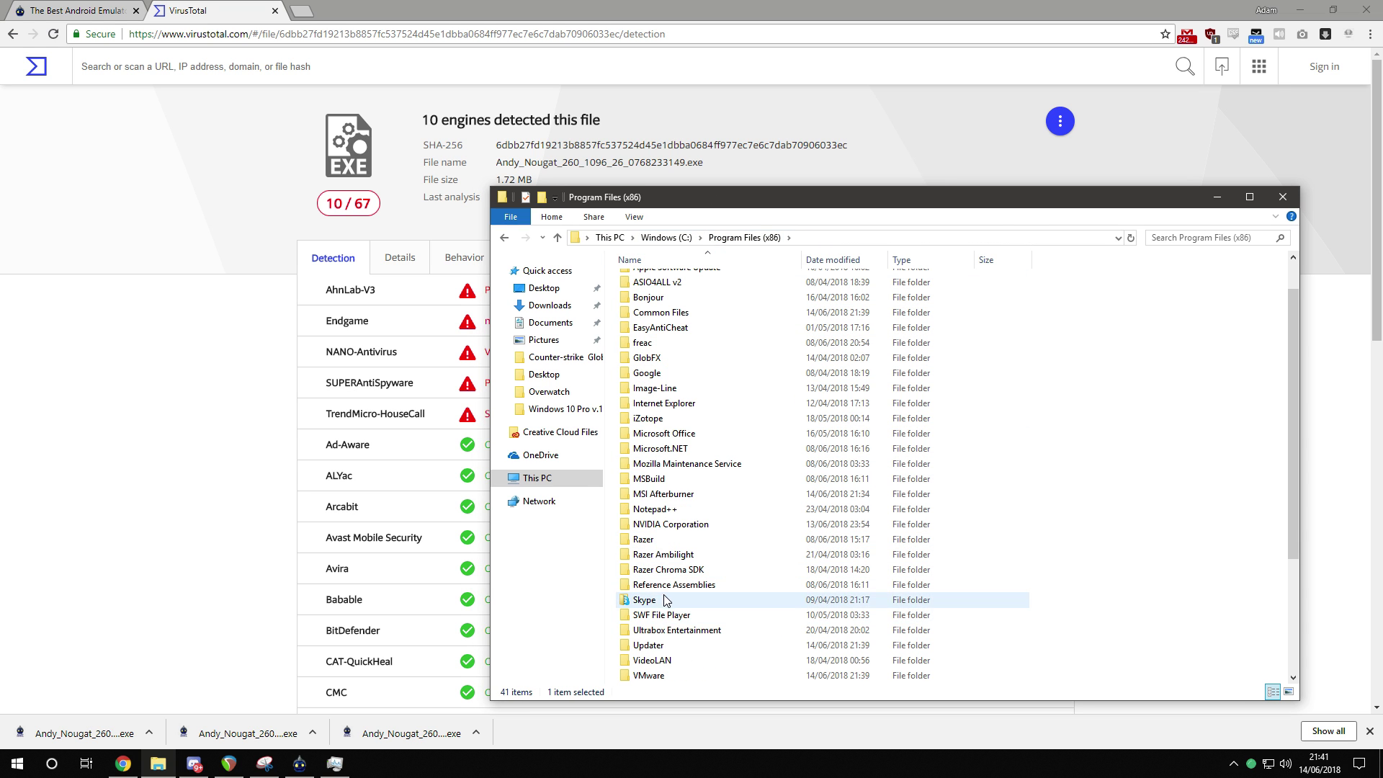
type("up")
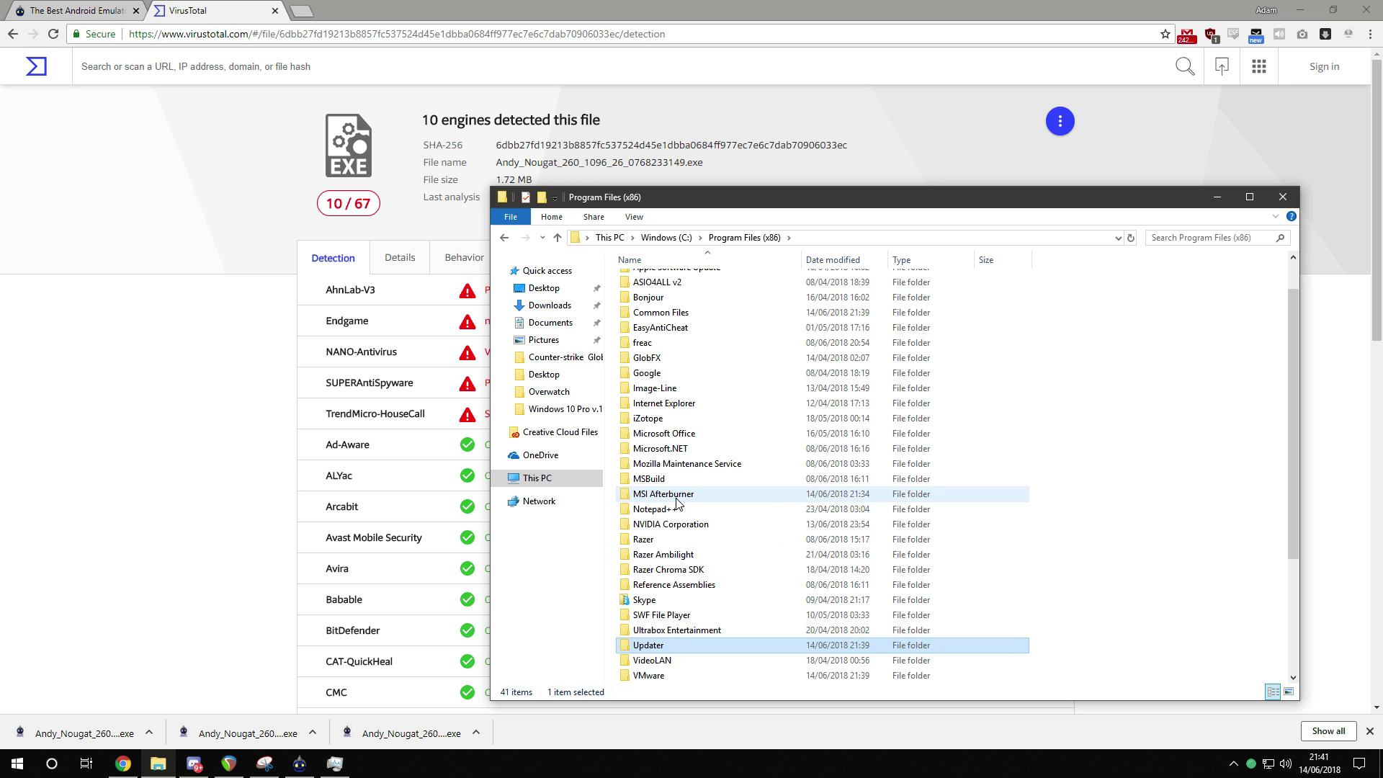
key("Return")
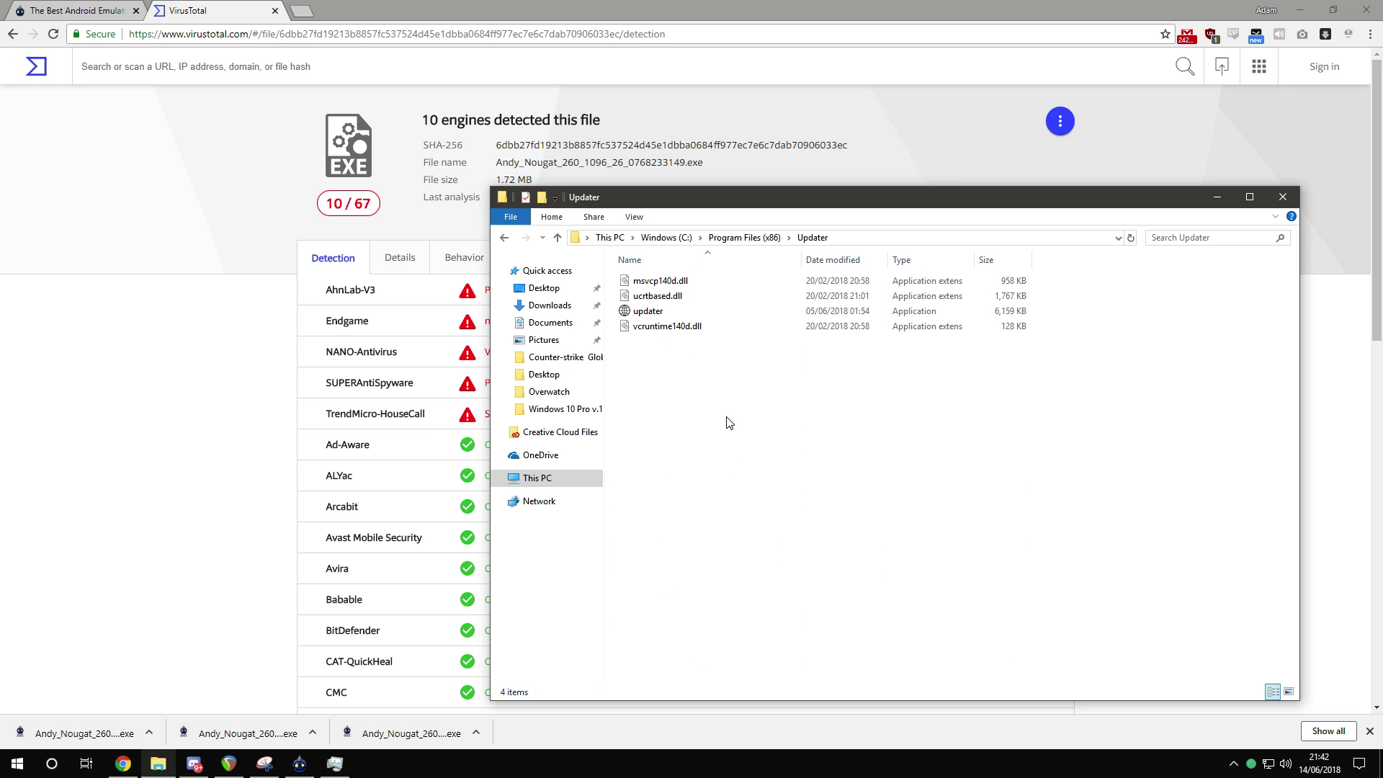
left_click_drag(647, 310, 304, 301)
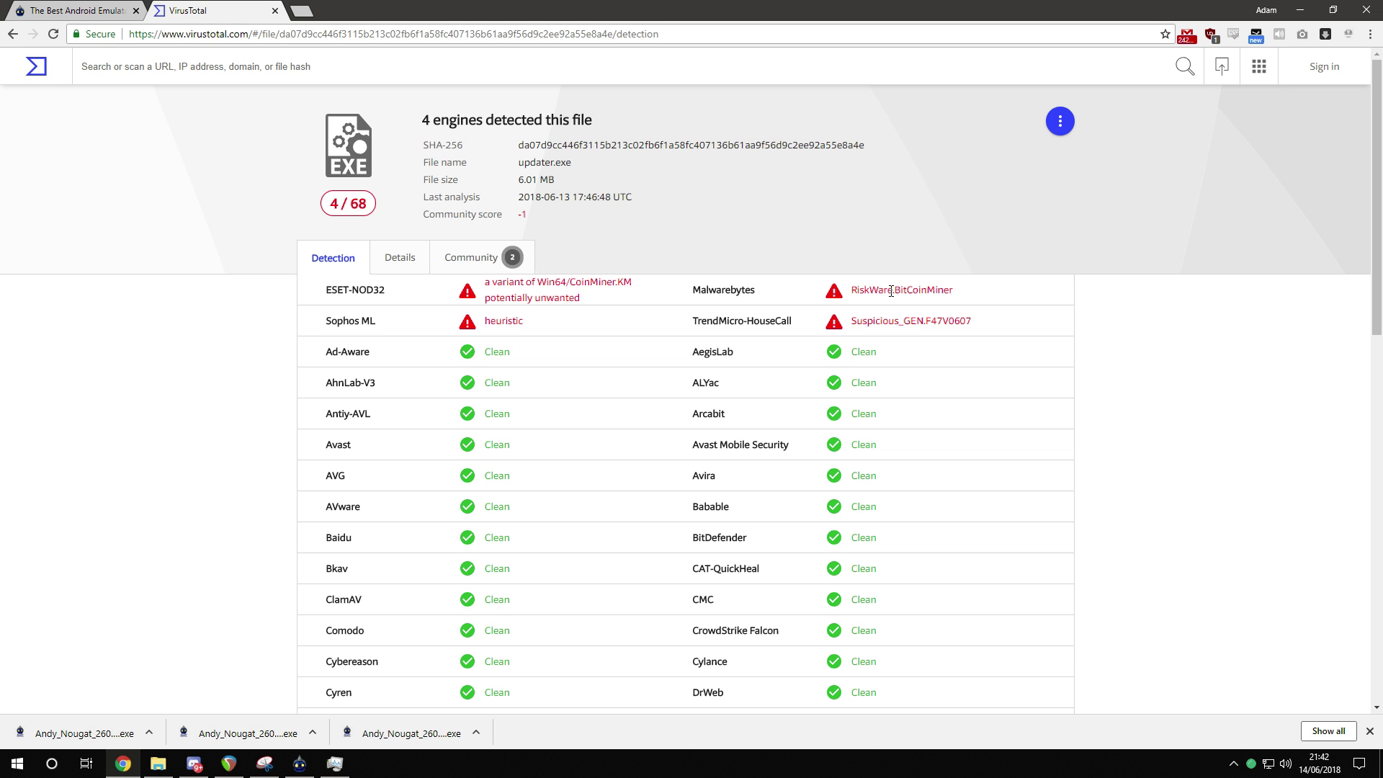
- In Task Manager's Processes view, select the updater process, which is using GPU 1 - Copy
right_click(772, 764)
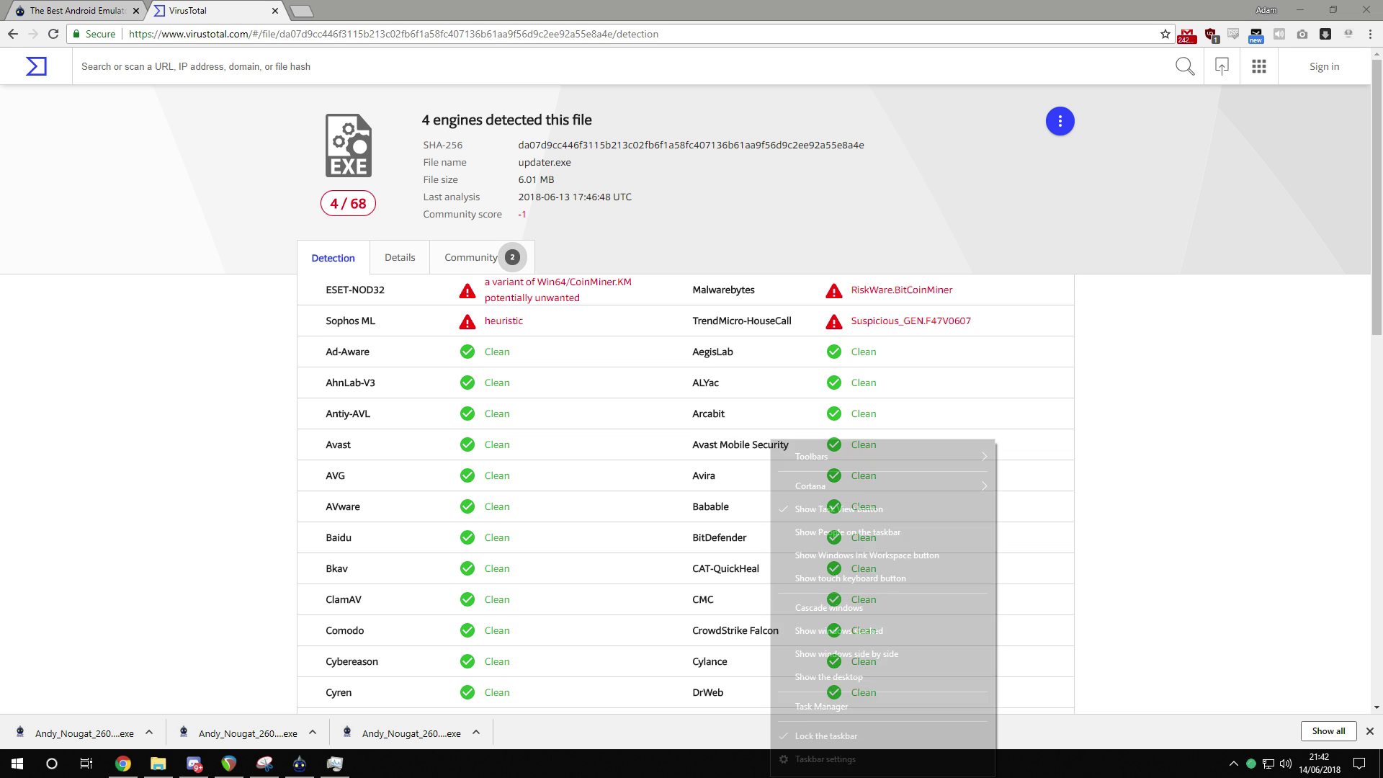
left_click(823, 706)
left_click(472, 147)
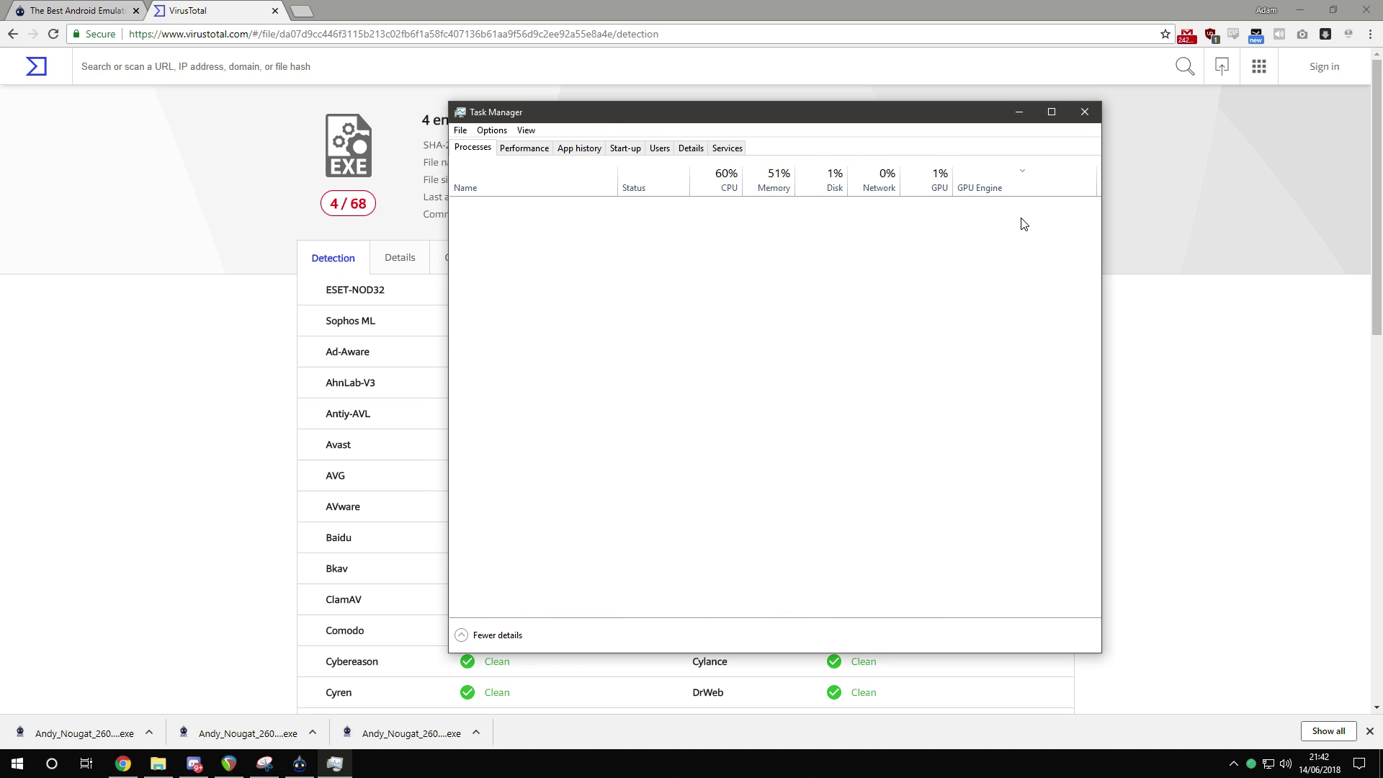
left_click(817, 328)
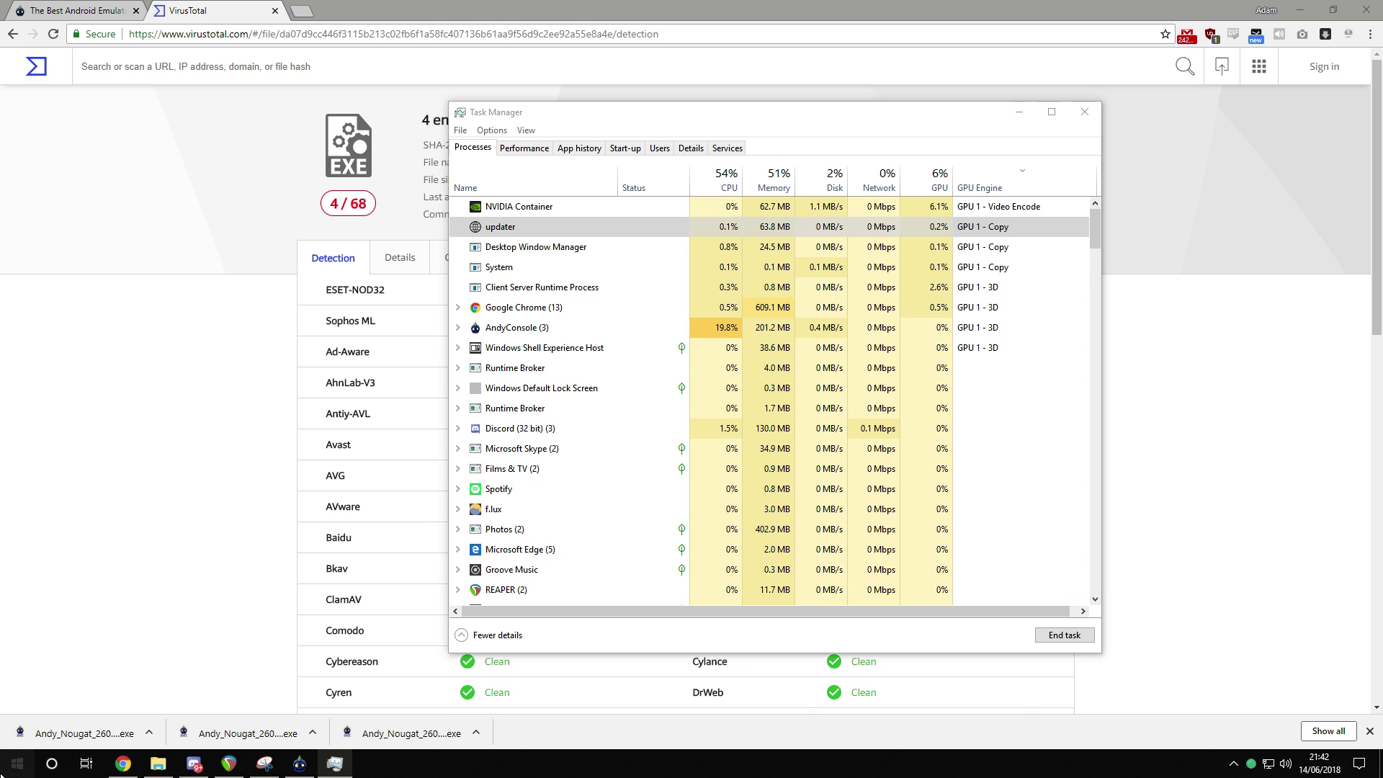
key("super")
left_click(114, 382)
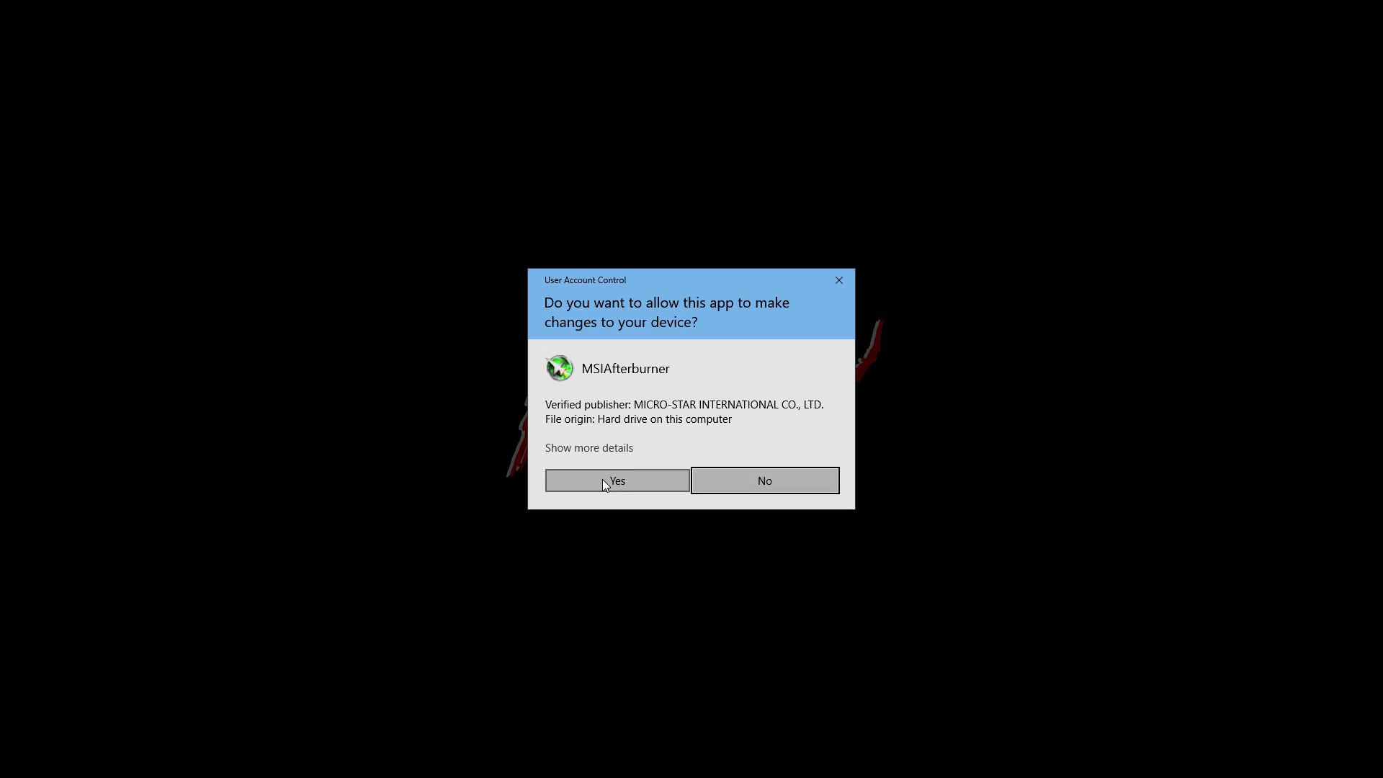
left_click(602, 478)
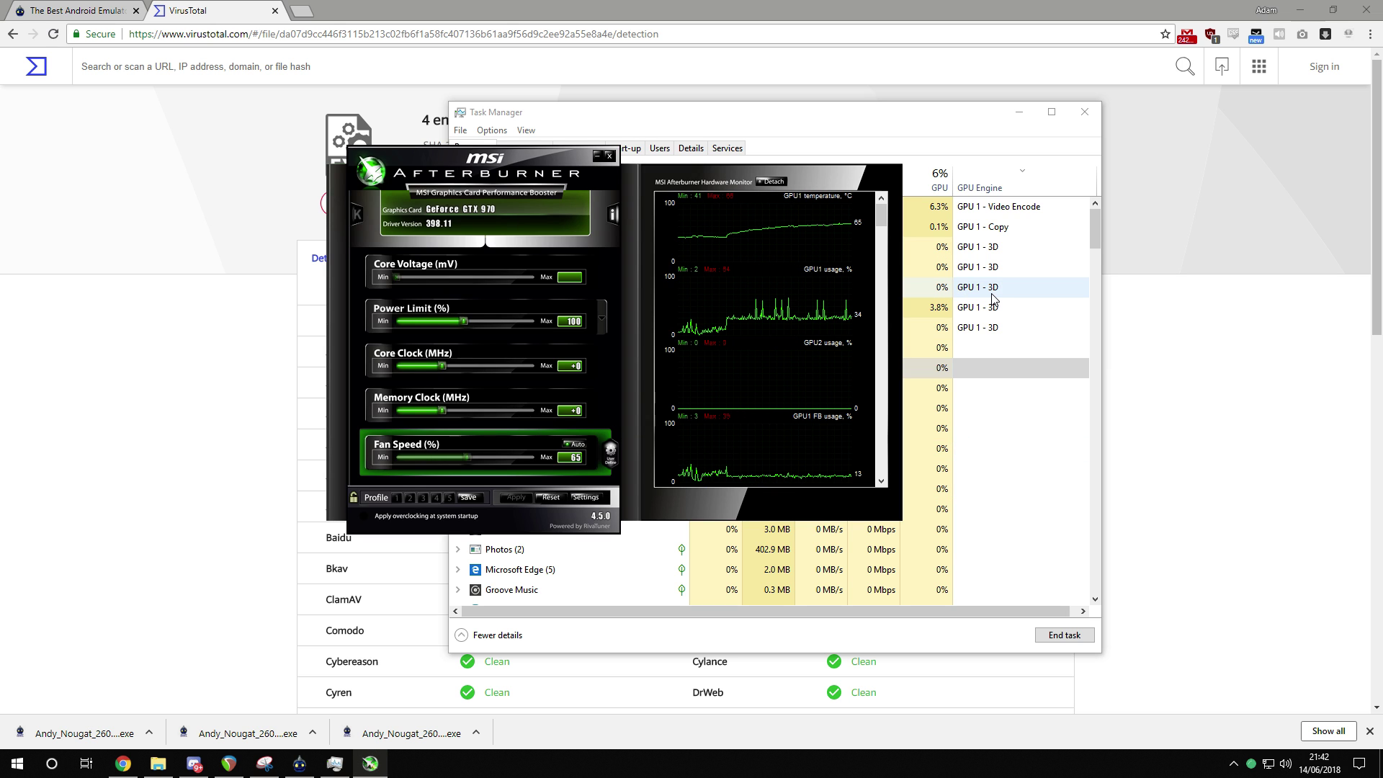
mouse_move(861, 322)
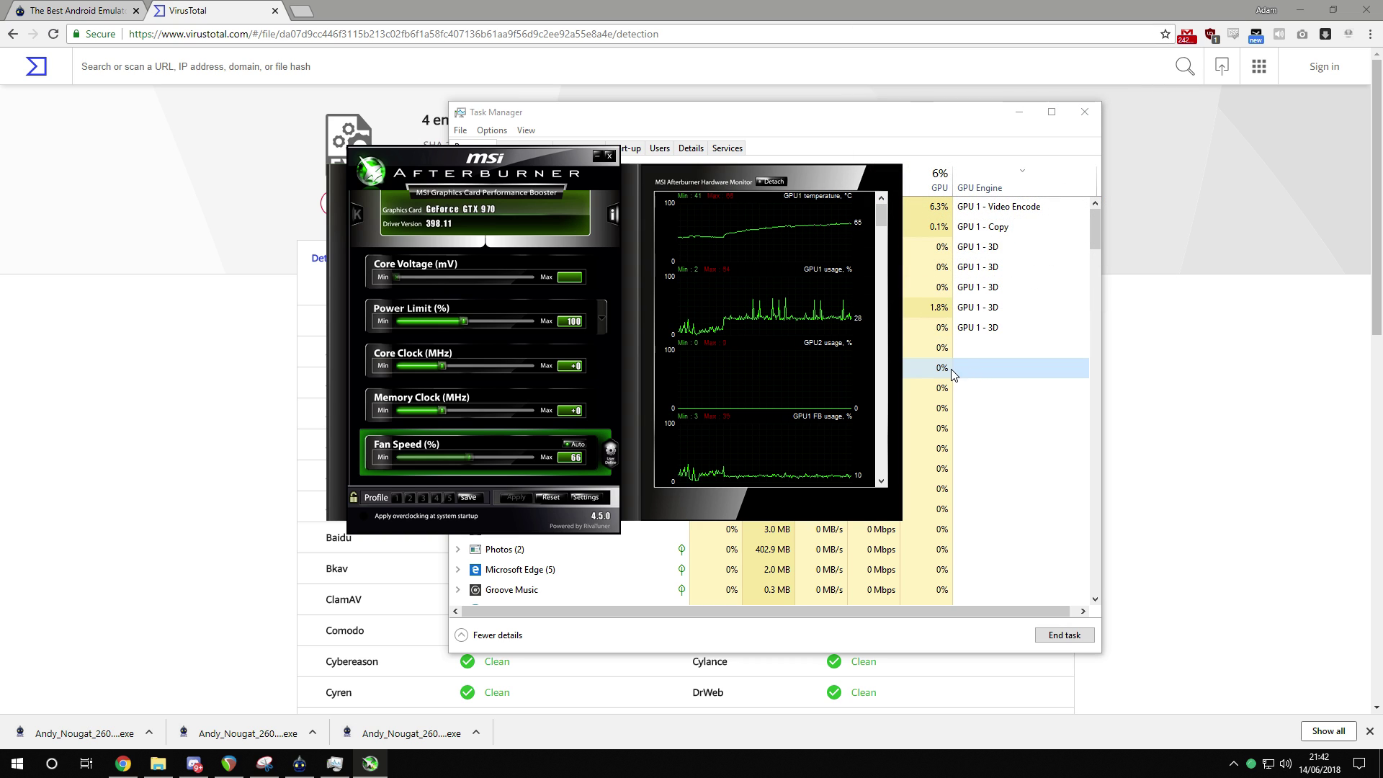
mouse_move(878, 346)
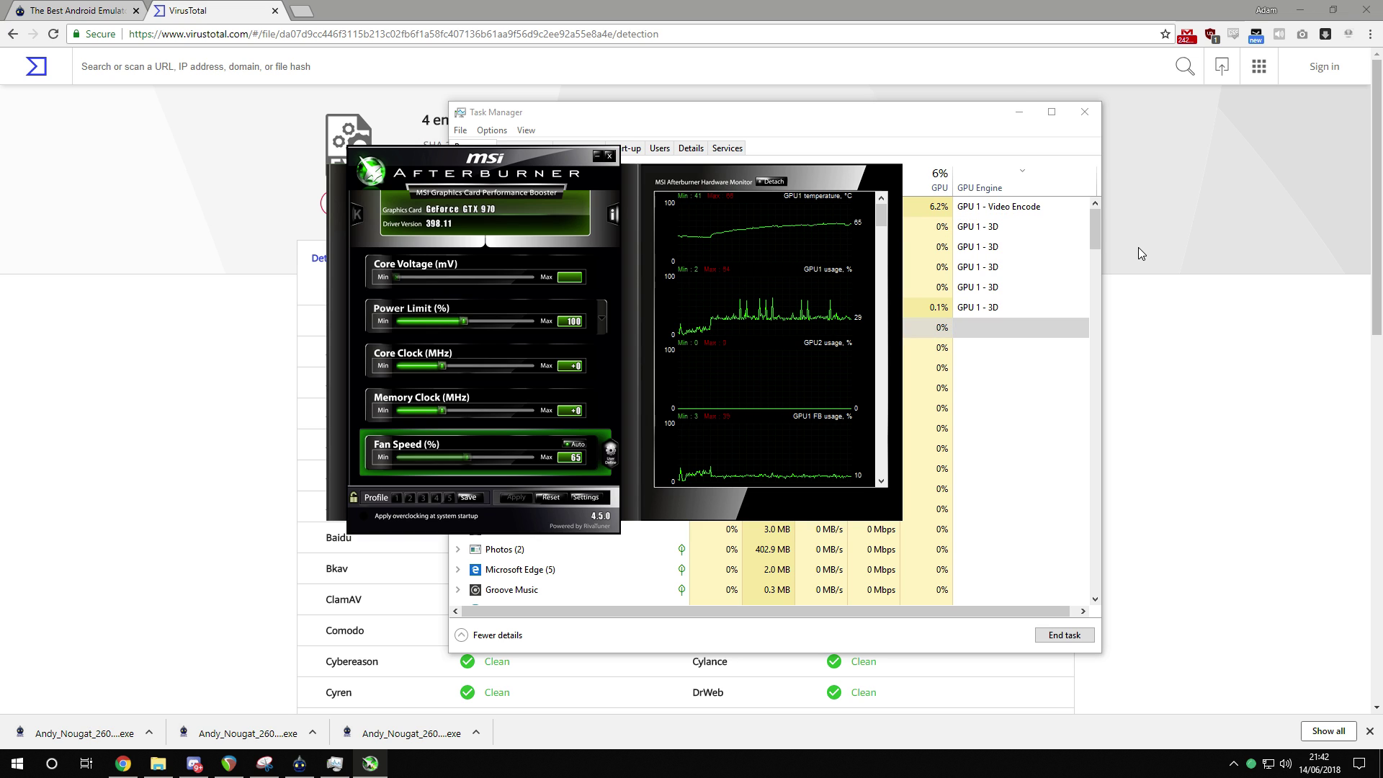
left_click(610, 156)
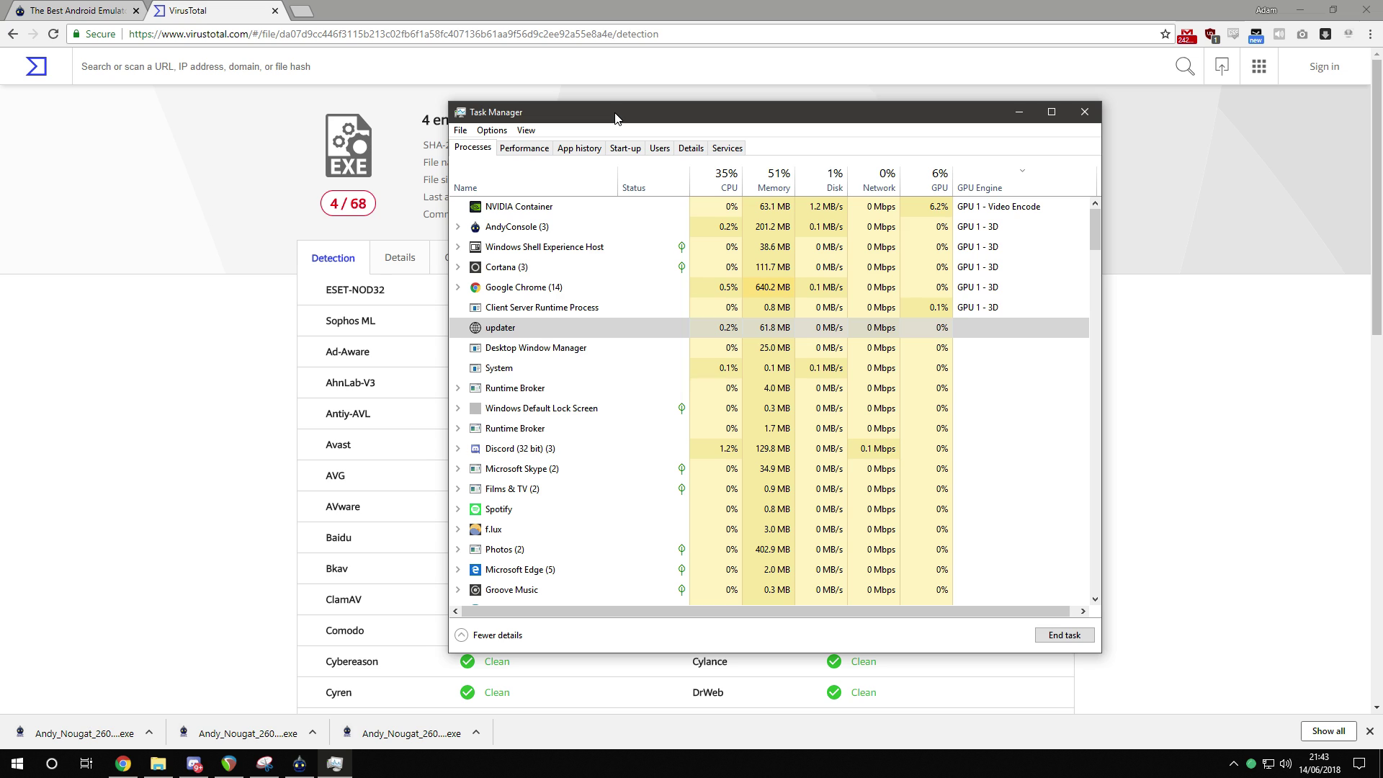
left_click(654, 306)
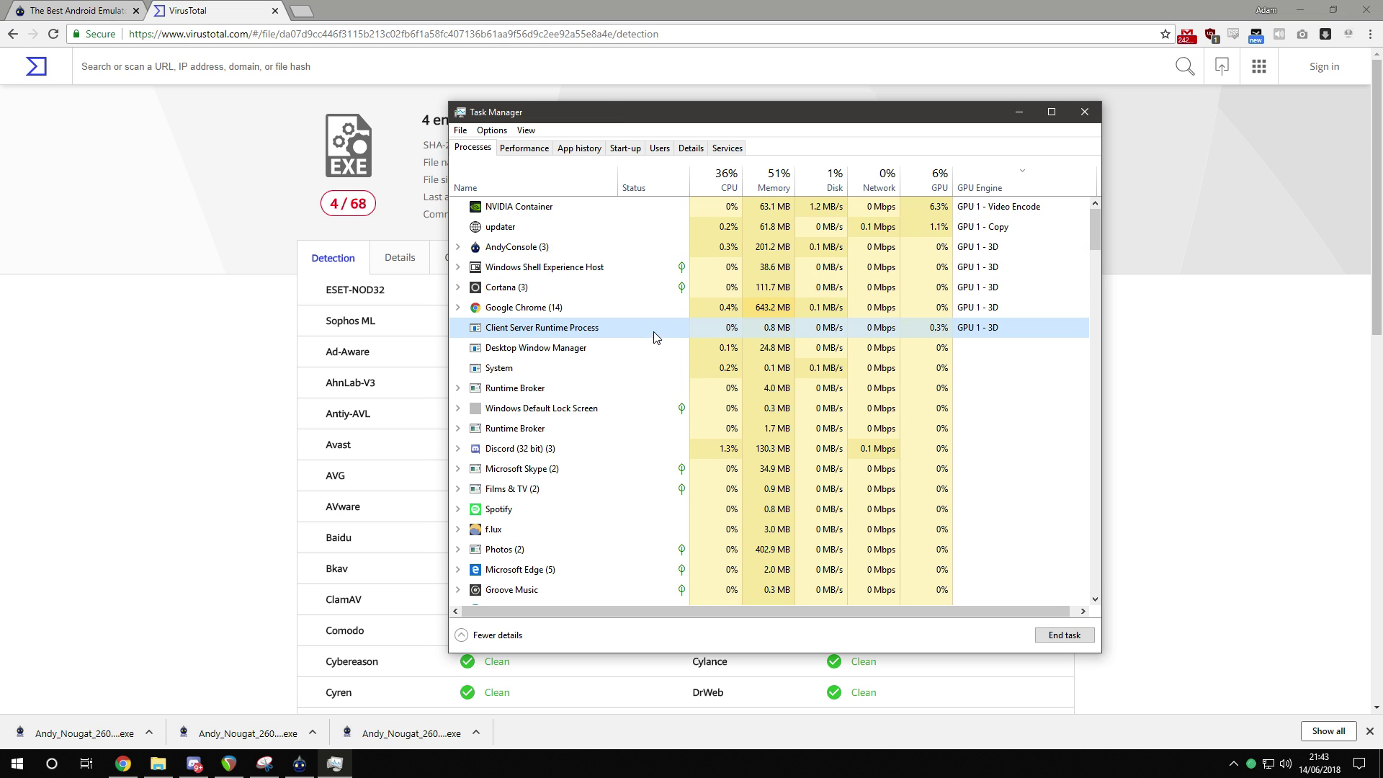
left_click(530, 225)
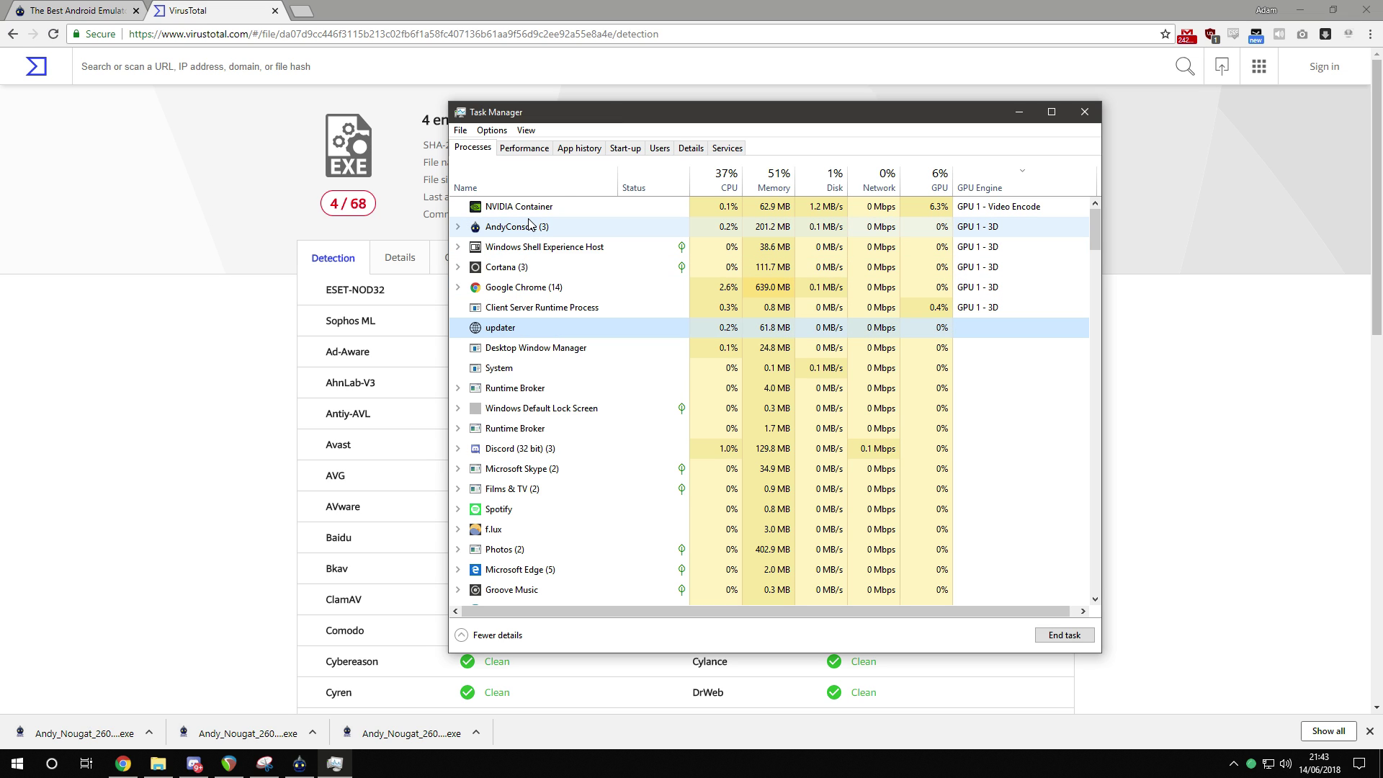